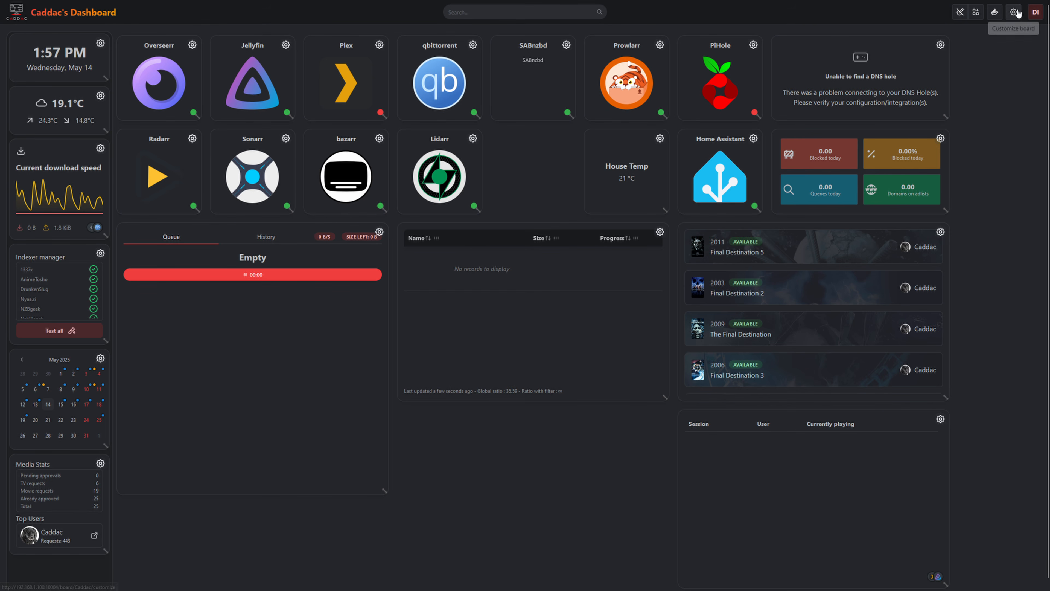
- Export the old Homarr instance's boards, integrations and users with the Migrate to 1.0 tool
left_click(1034, 13)
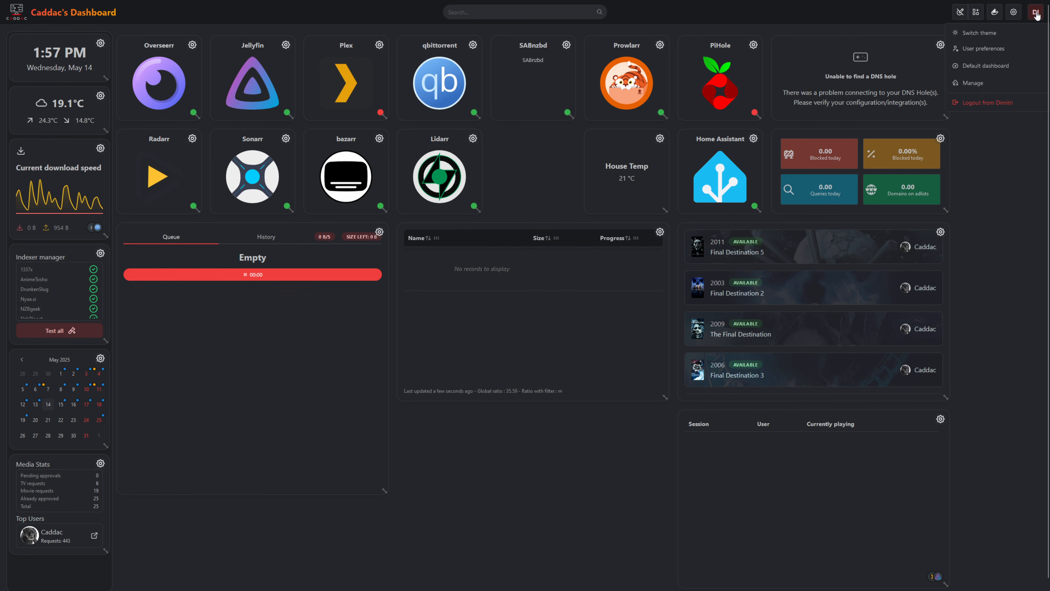
left_click(985, 83)
left_click(45, 90)
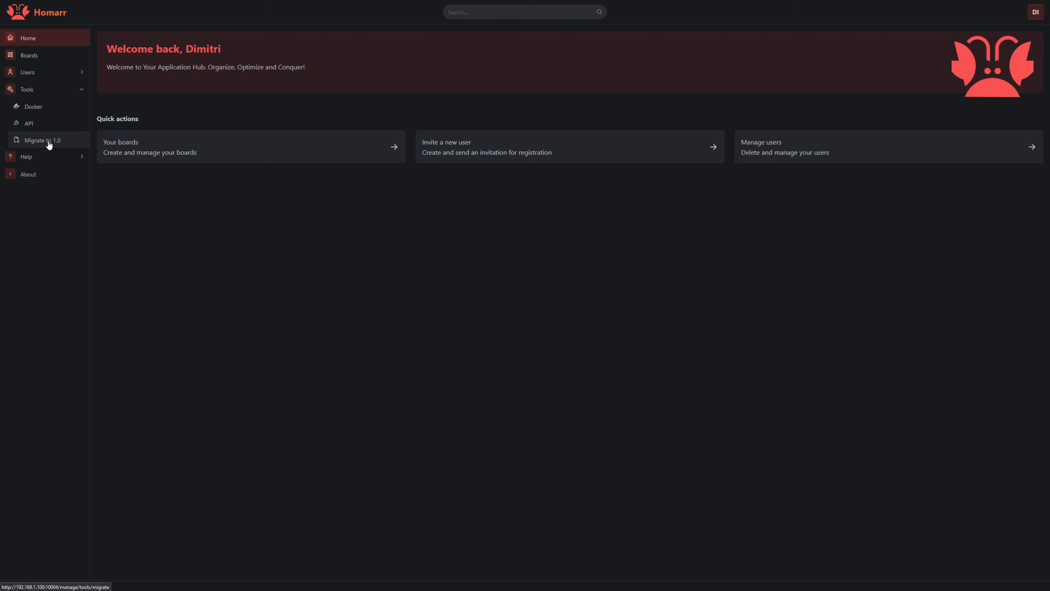
left_click(48, 144)
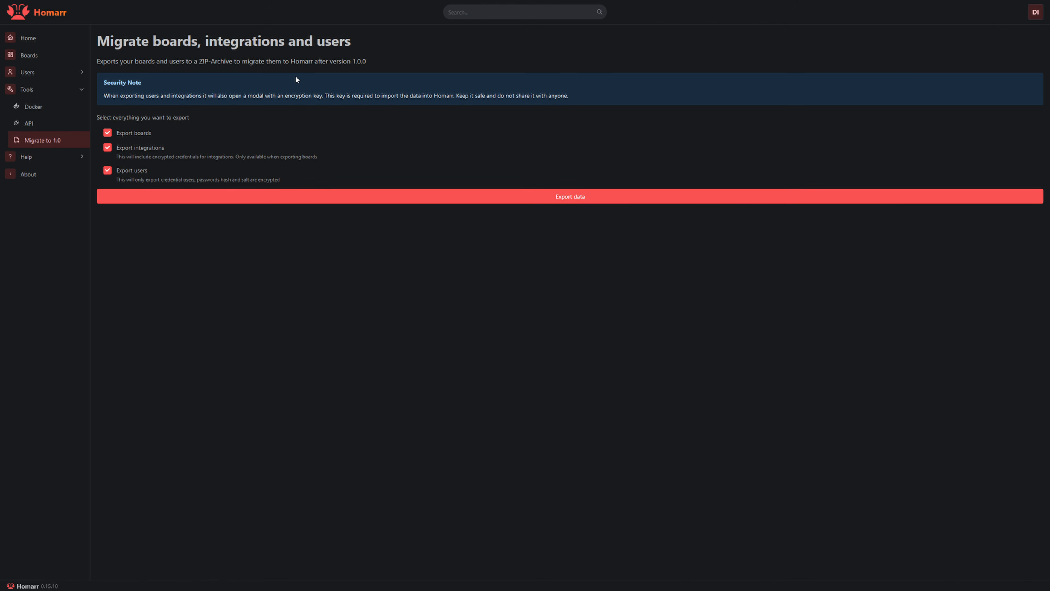
left_click(456, 202)
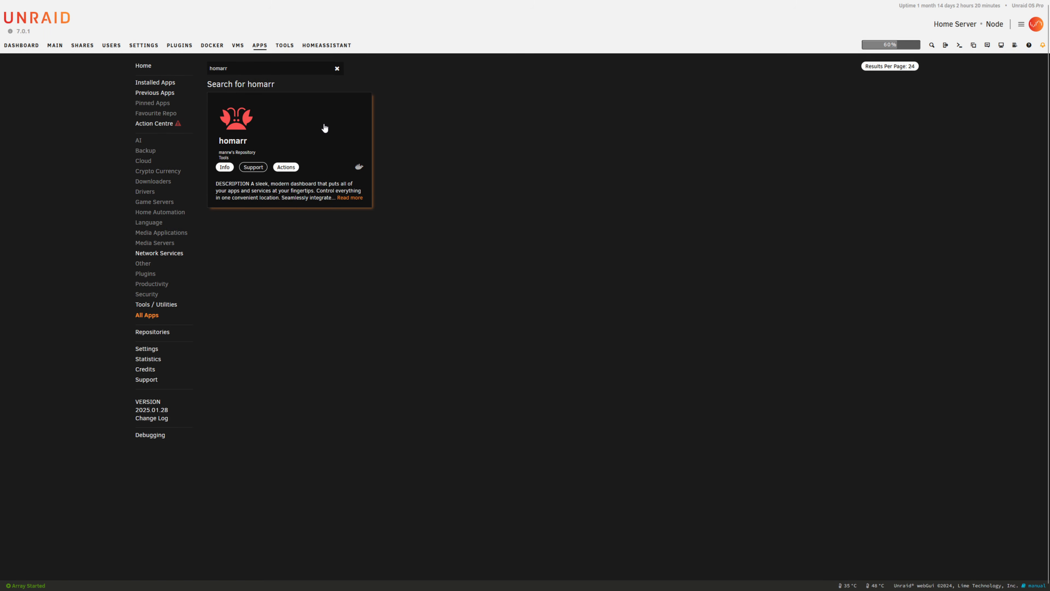
- In Unraid, start installing the homarr app and copy the key-generation command openssl rand -hex 32 from its container template
left_click(292, 118)
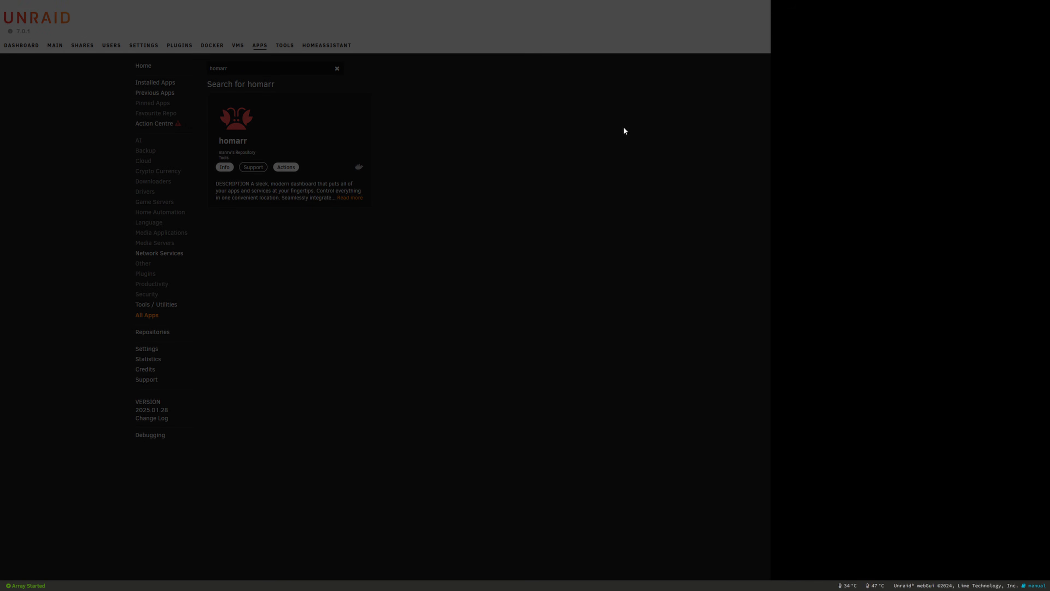
left_click(837, 75)
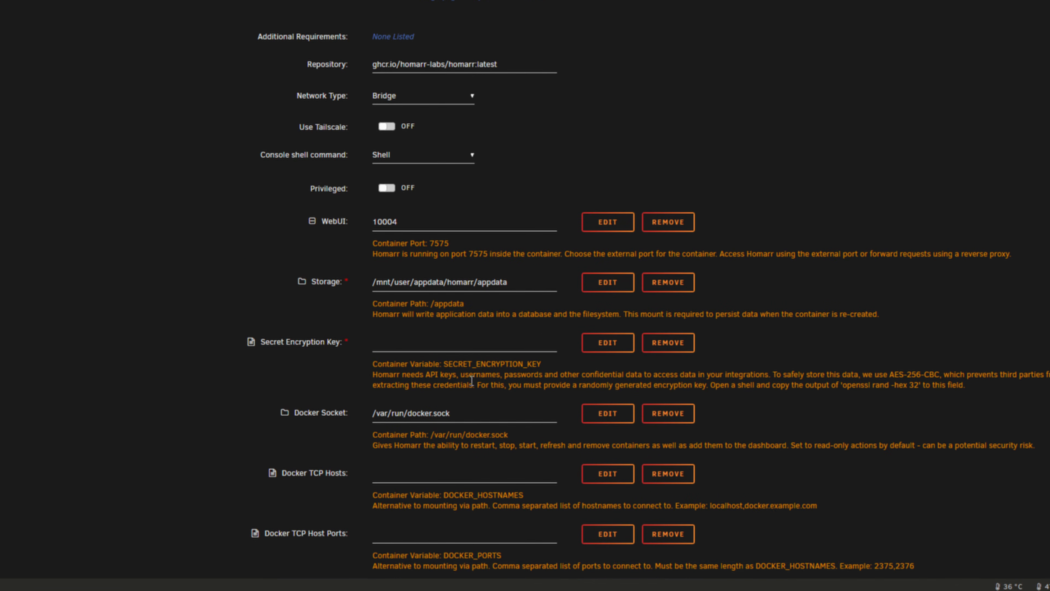
scroll(471, 380, "down", 2)
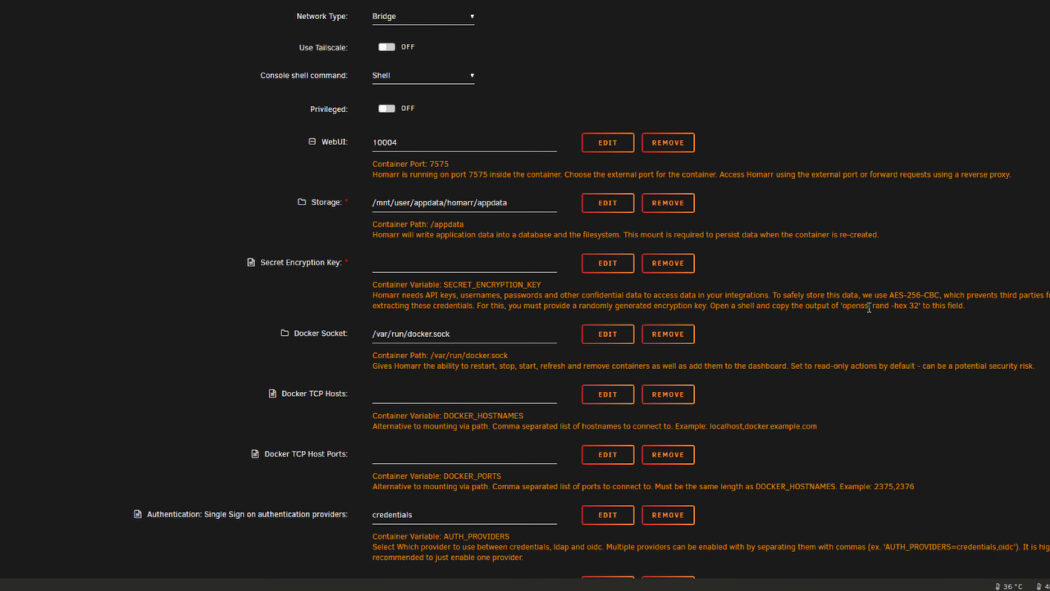
left_click_drag(842, 307, 921, 317)
key("ctrl+c")
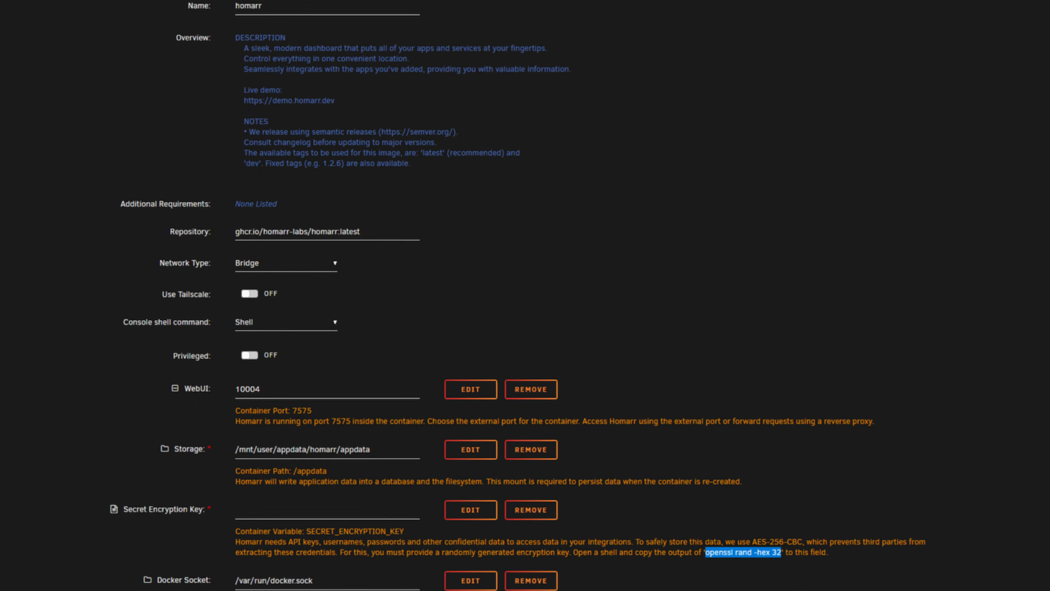
- Run openssl rand -hex 32 in the server's web terminal to generate an encryption key
left_click(913, 76)
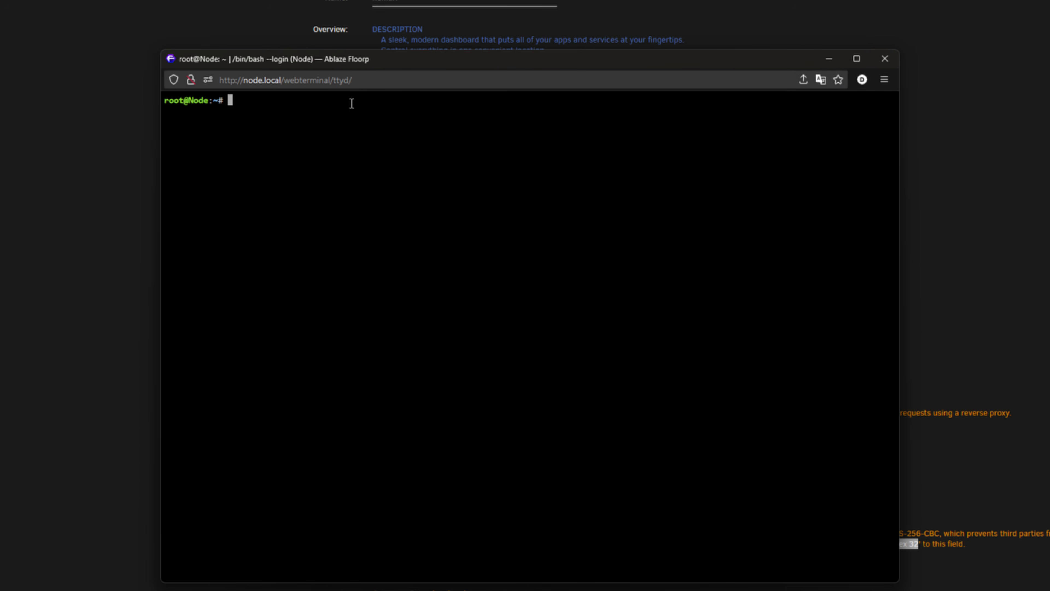
right_click(87, 248)
left_click(384, 184)
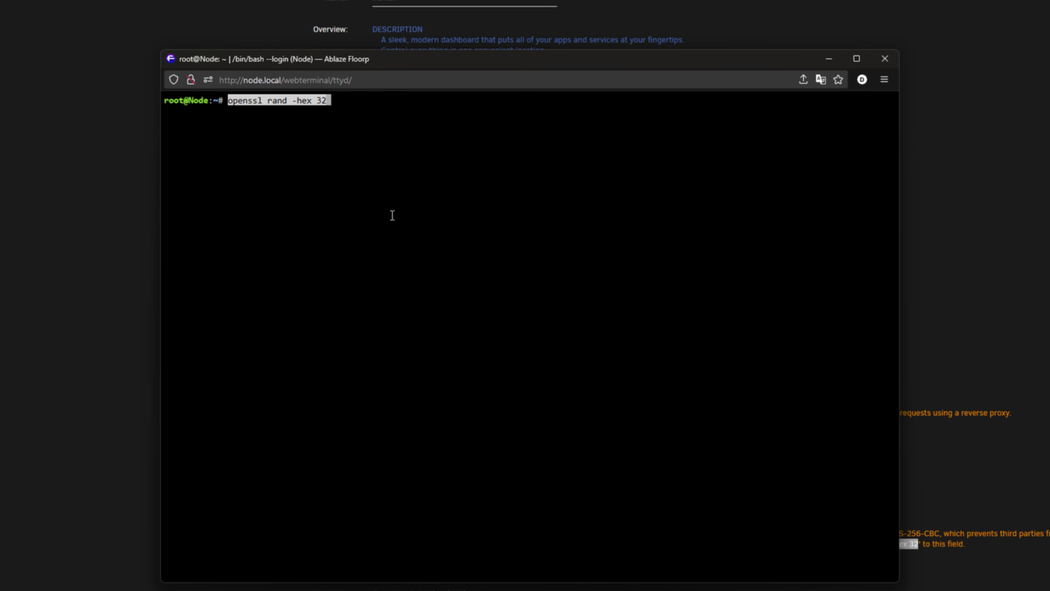
key("Return")
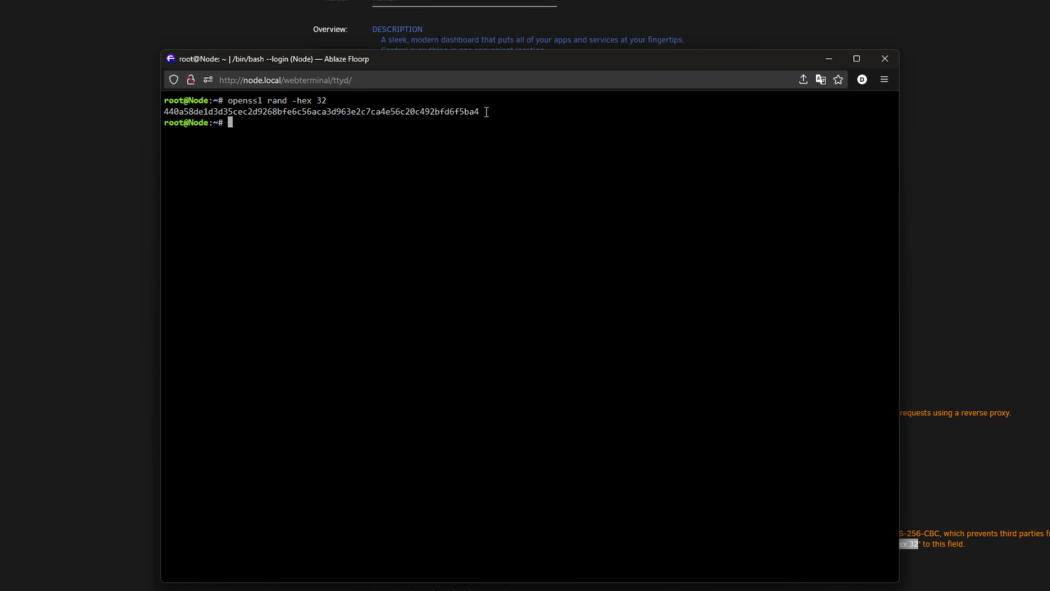
- Copy the generated key from the terminal into the container's Secret Encryption Key field
left_click_drag(480, 111, 141, 114)
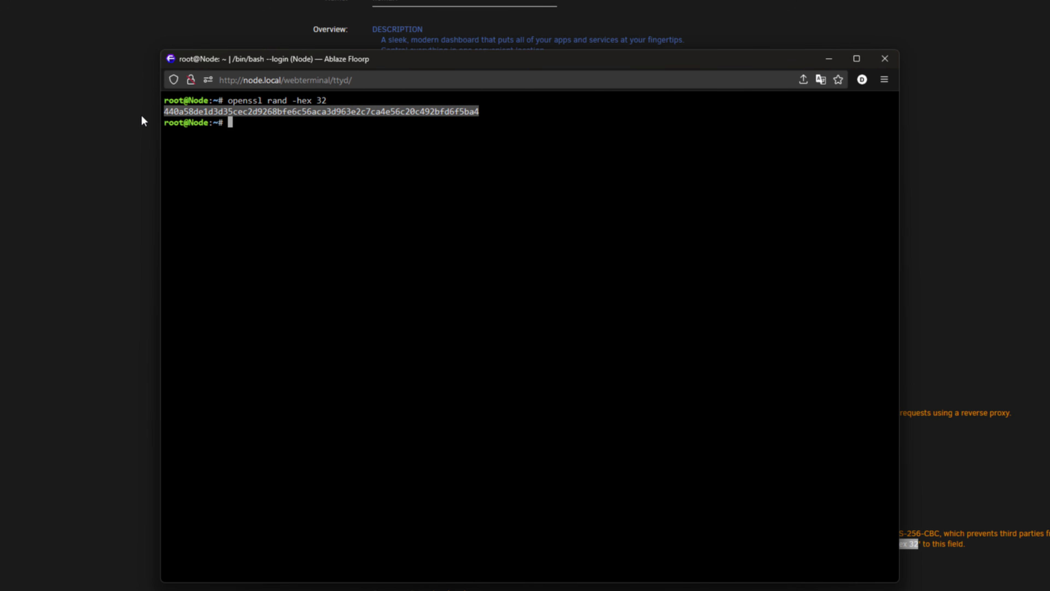
right_click(201, 111)
left_click(232, 177)
left_click(116, 374)
left_click(404, 511)
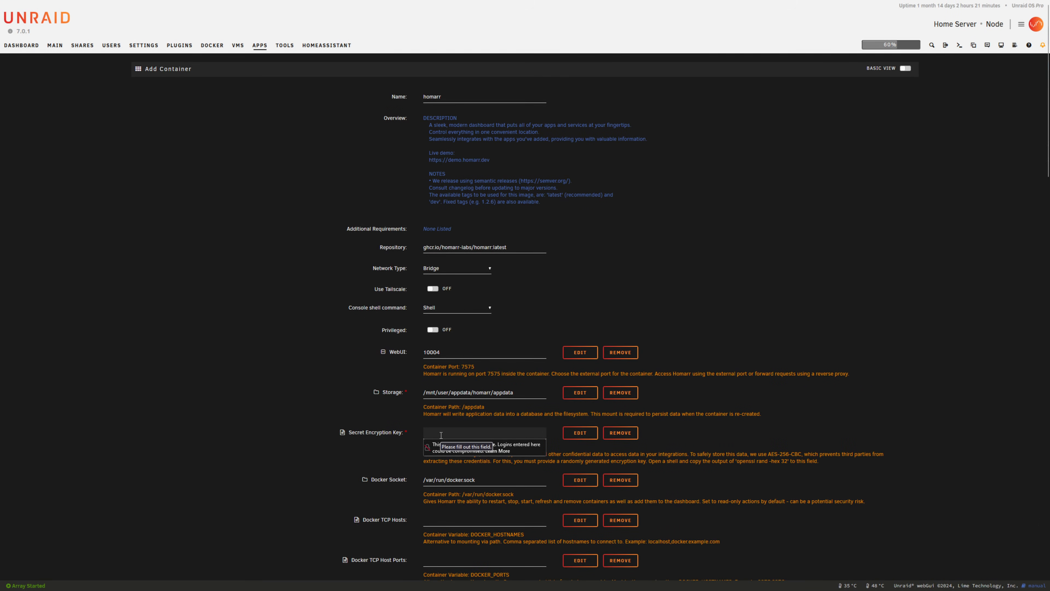
key("ctrl+v")
- Leave the remaining homarr container settings at their defaults and apply the template to install it
scroll(818, 319, "down", 5)
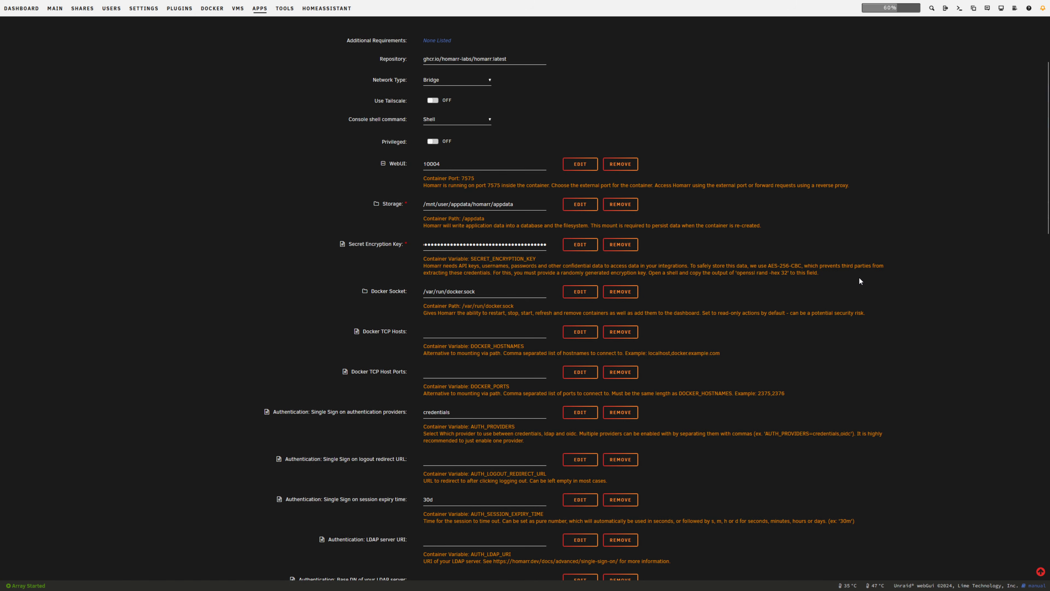
scroll(859, 277, "down", 10)
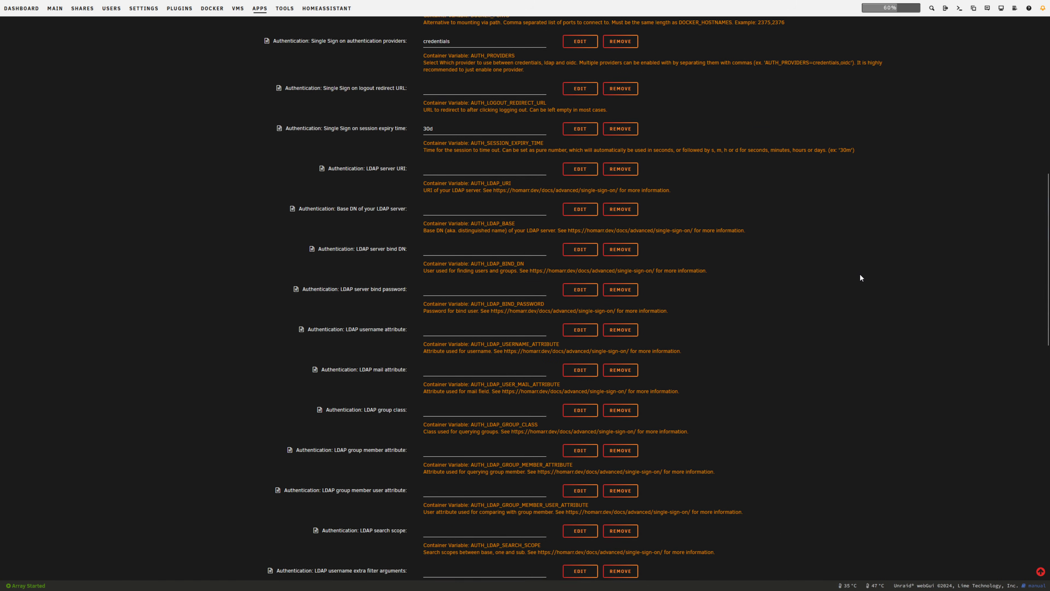
scroll(796, 263, "down", 20)
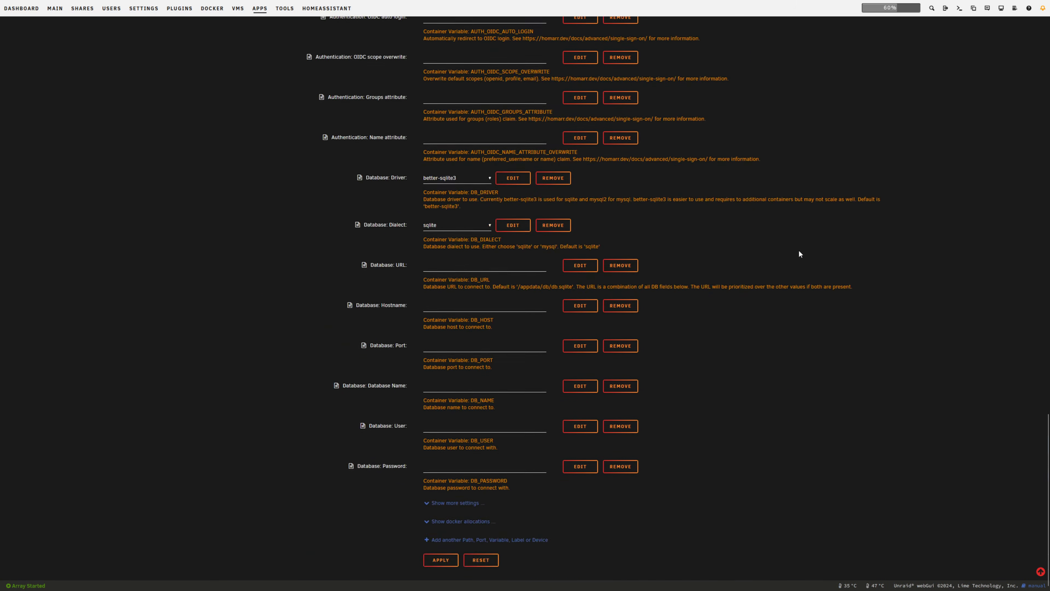
scroll(800, 246, "up", 20)
scroll(801, 242, "down", 20)
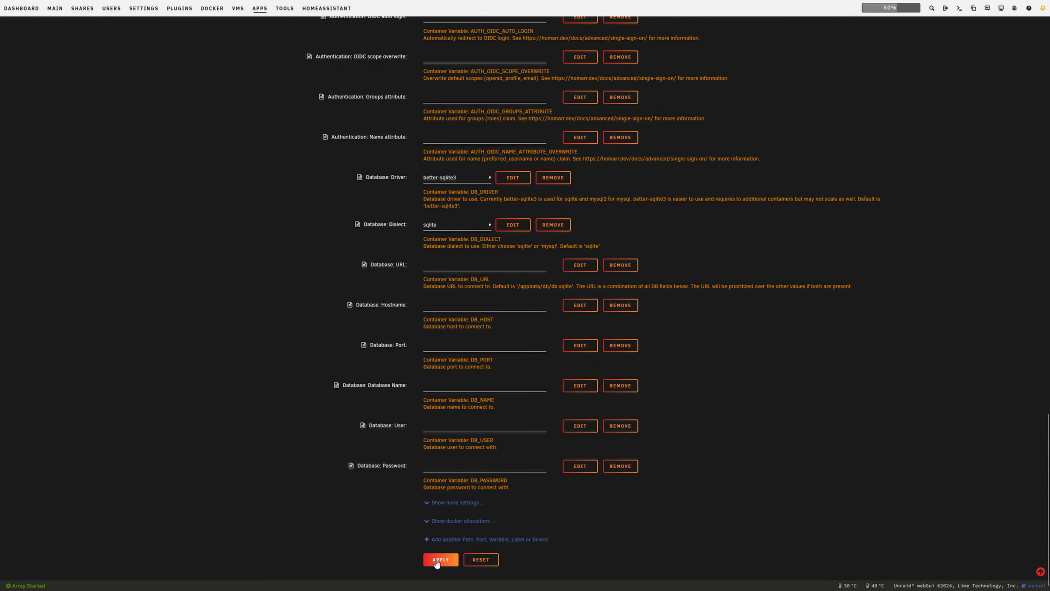
left_click(440, 560)
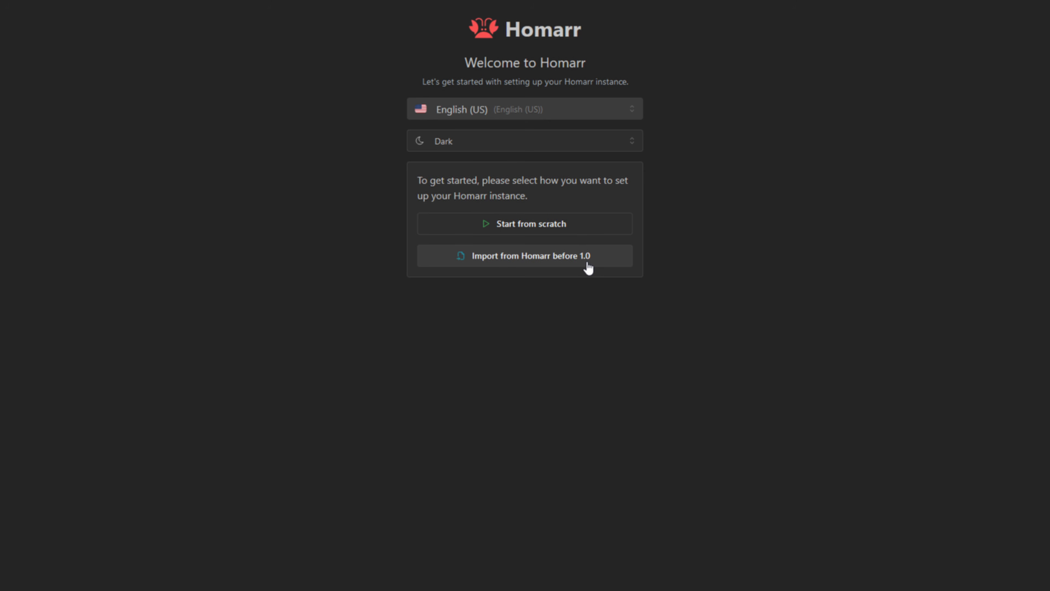
- In the new Homarr instance, choose to import from Homarr before 1.0 and upload migrate-homarr.zip from Downloads
left_click(591, 262)
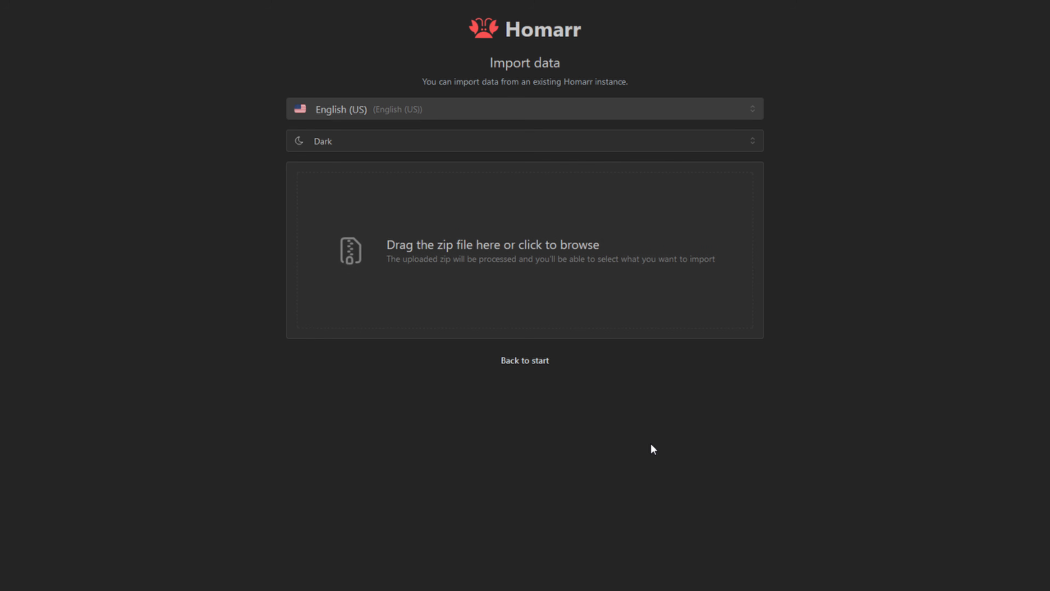
key("super")
left_click_drag(1046, 476, 477, 209)
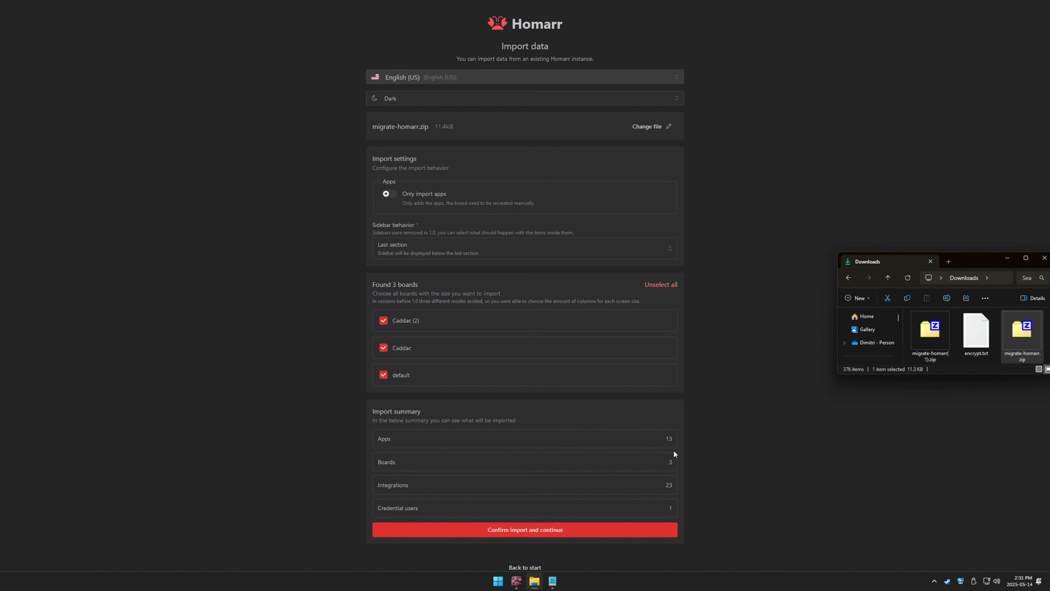
- Confirm the import of all three boards and supply the import token from the previous instance
left_click(546, 535)
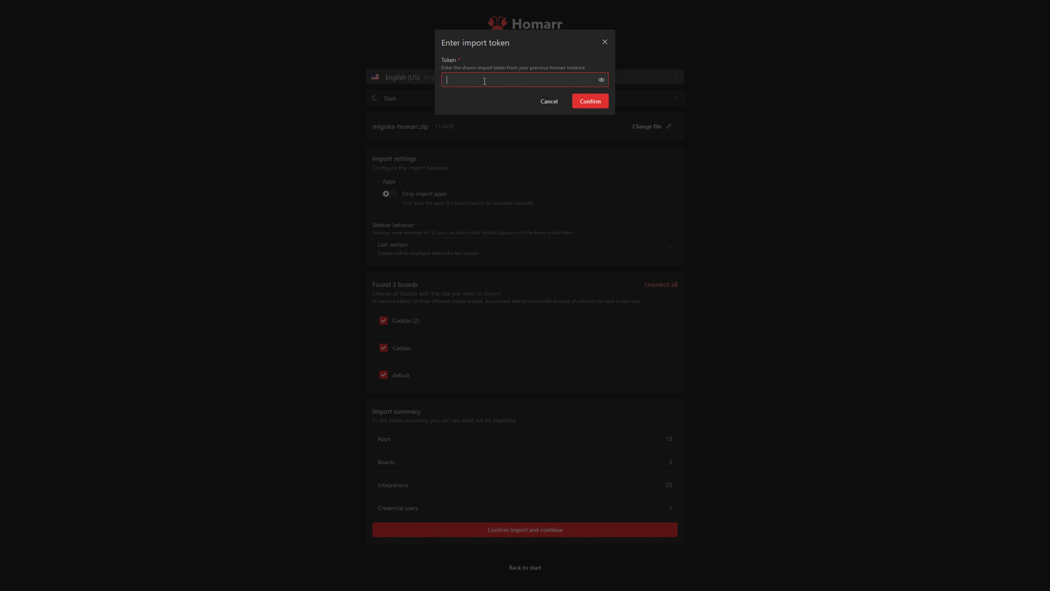
key("ctrl+v")
left_click(591, 104)
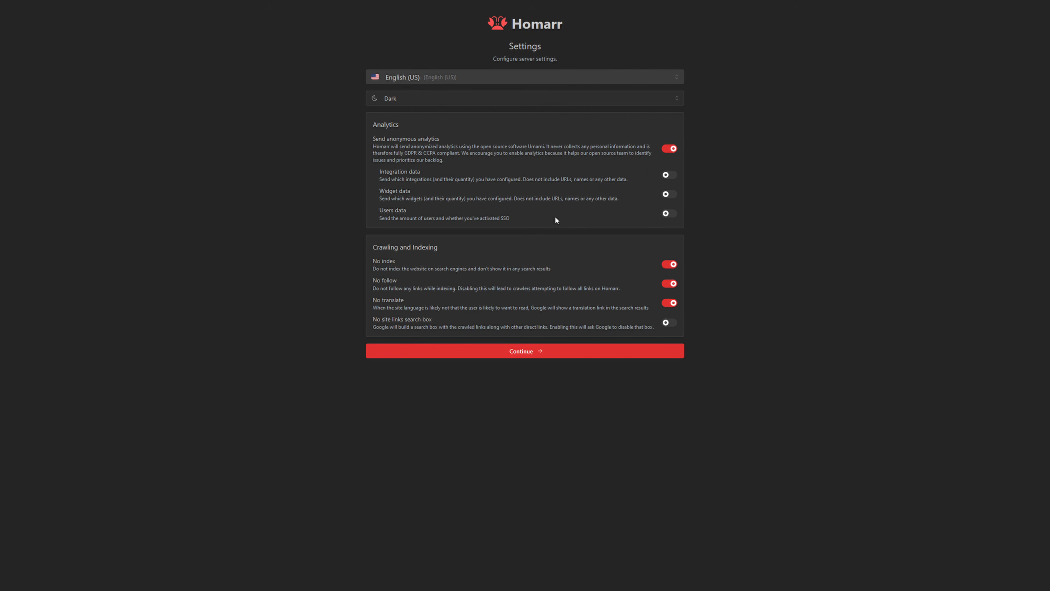
- Turn off anonymous analytics in the server settings and finish the setup of the imported instance
left_click(670, 149)
left_click(529, 352)
left_click(527, 244)
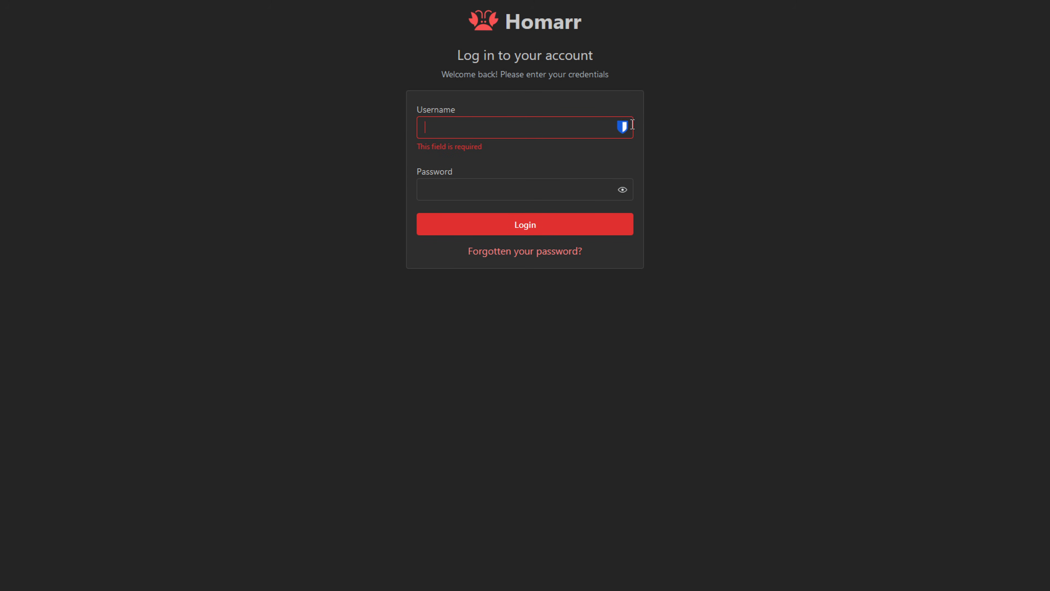
- Log in to Homarr by filling the username and password from the saved login
left_click(622, 127)
left_click(549, 171)
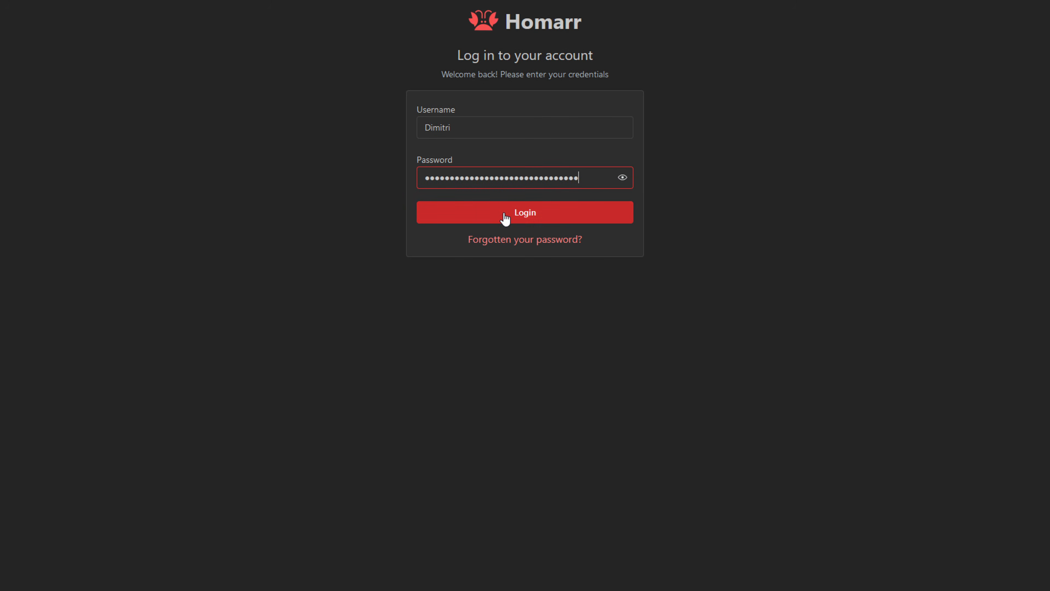
left_click(504, 218)
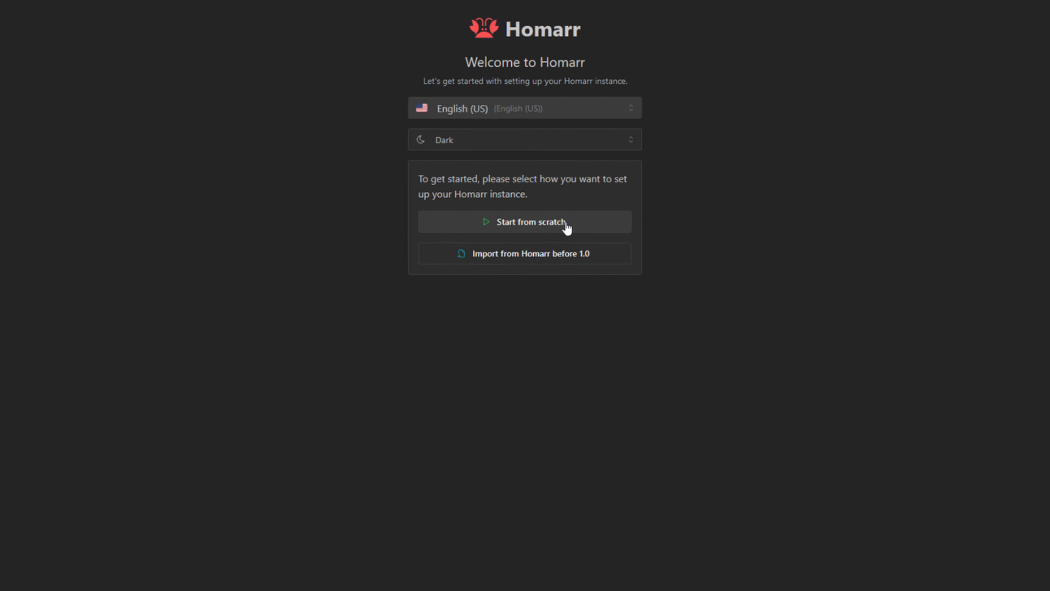
- Set up Homarr from scratch and create the administrator user with a username and a confirmed password
left_click(571, 225)
left_click(492, 198)
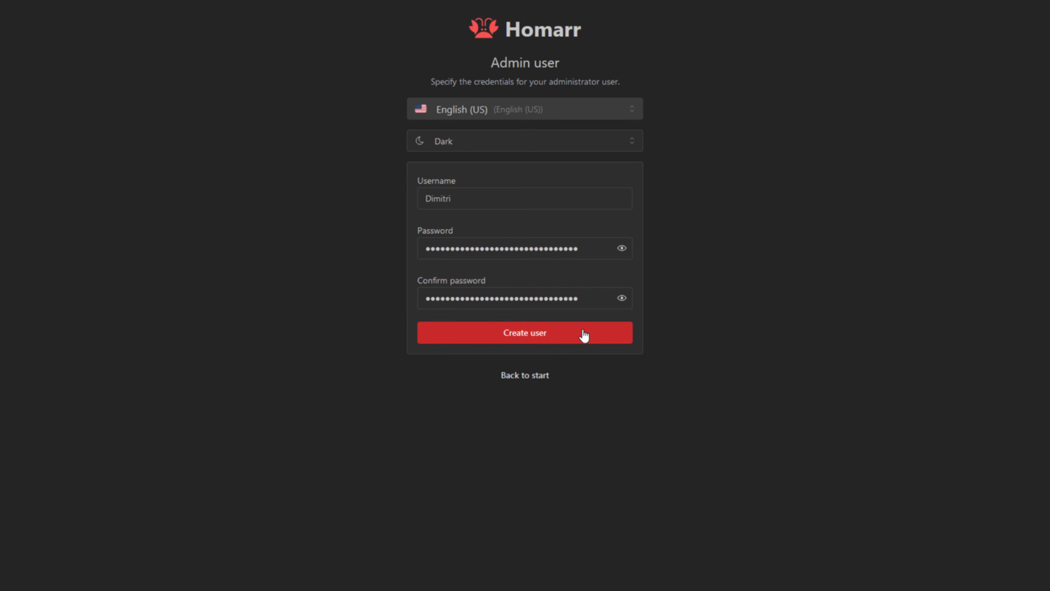
left_click(584, 335)
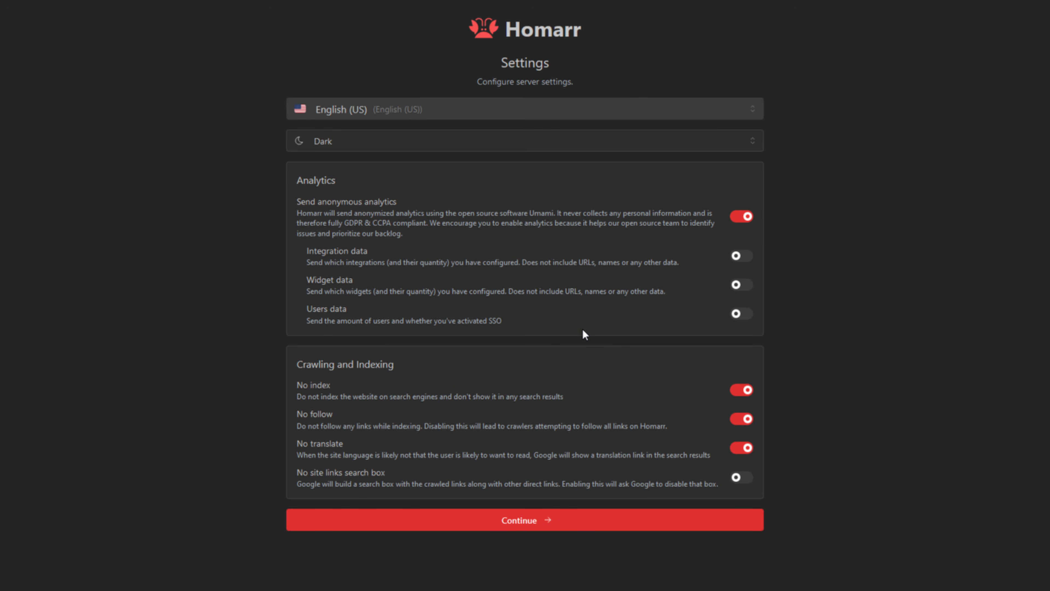
- Disable sending anonymous analytics, complete the from-scratch setup and proceed to creating the first board
left_click(747, 218)
left_click(546, 521)
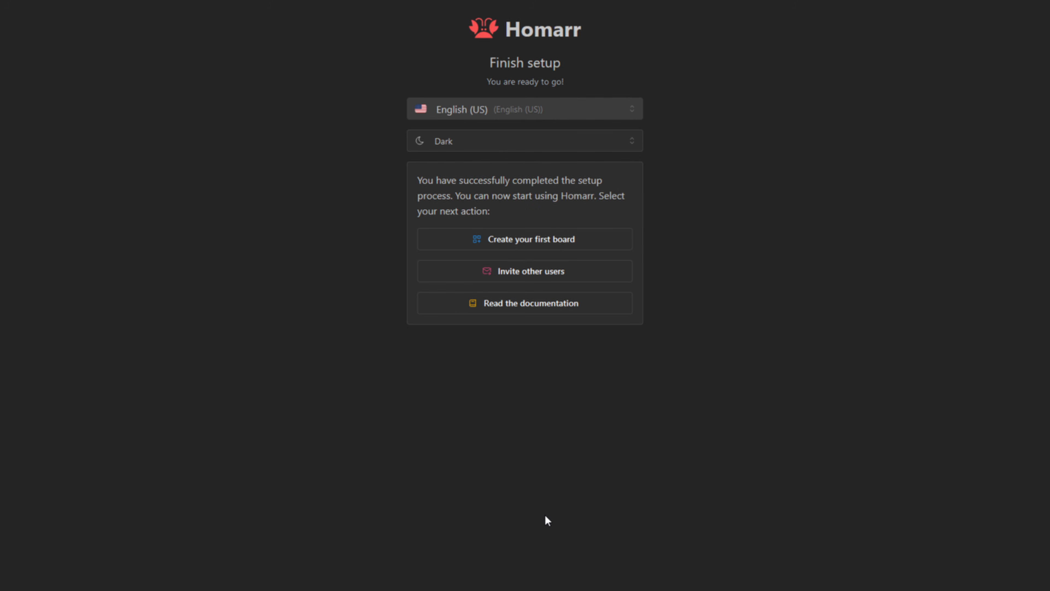
left_click(550, 249)
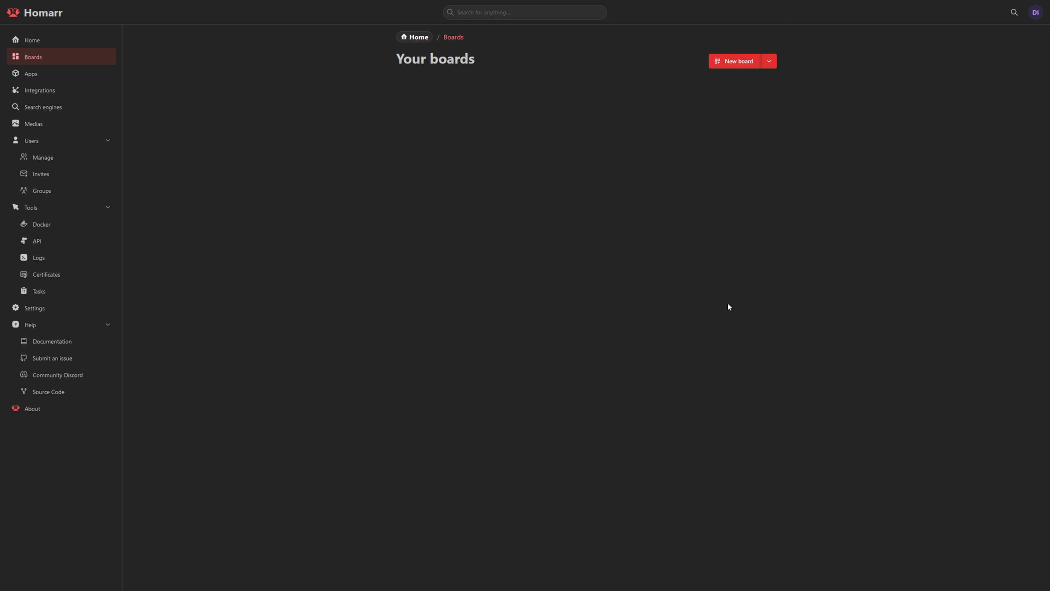
- Create a new private board named Caddac with the default column count and open it
left_click(732, 68)
type("Caddac")
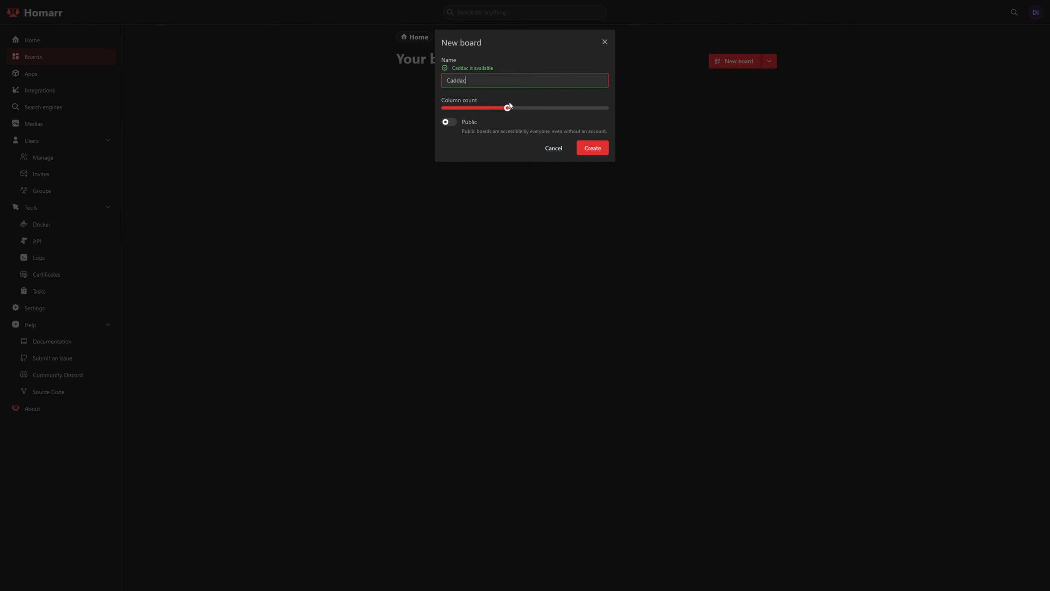
left_click(601, 149)
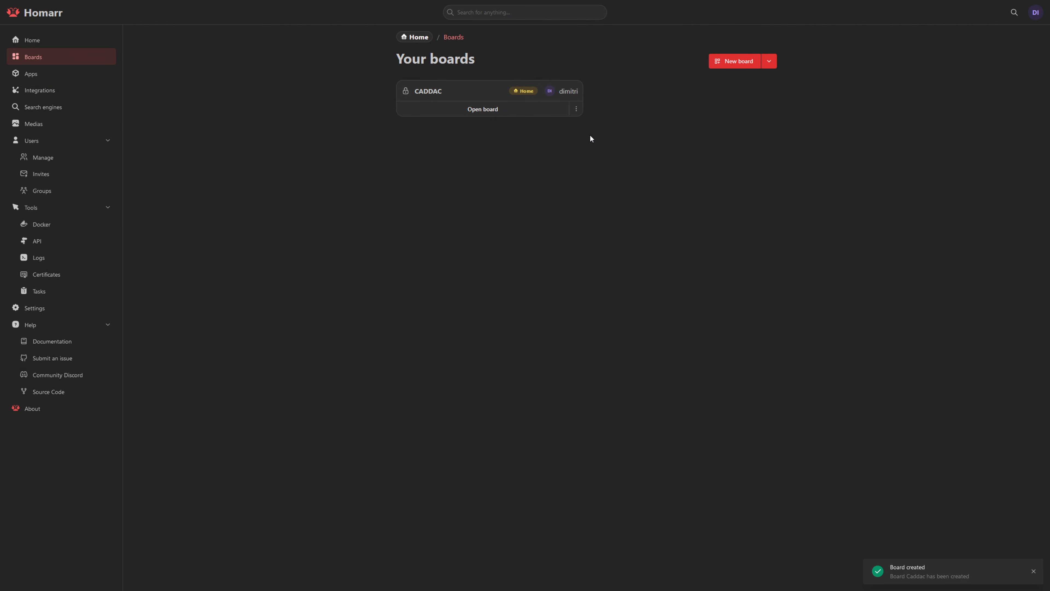
left_click(505, 108)
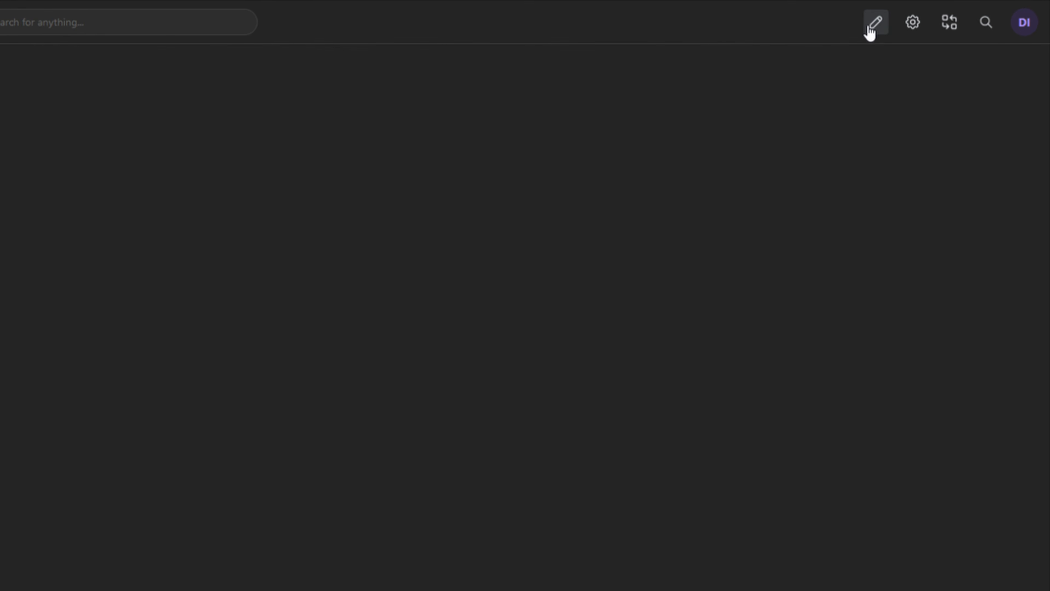
- Put the Caddac board into edit mode, browse the available items and add an App item to the board
left_click(875, 25)
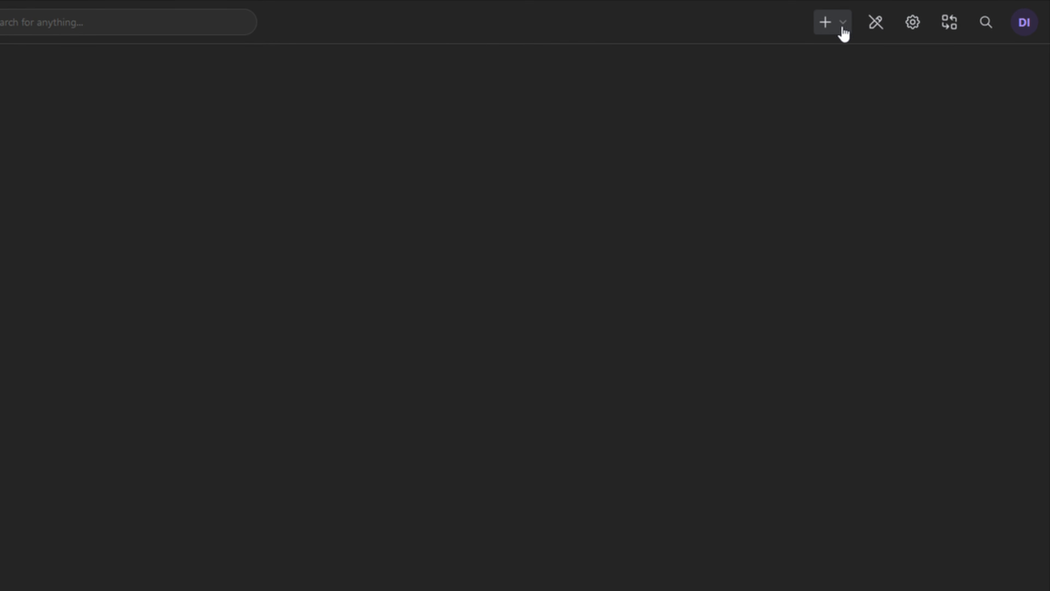
left_click(824, 25)
left_click(802, 66)
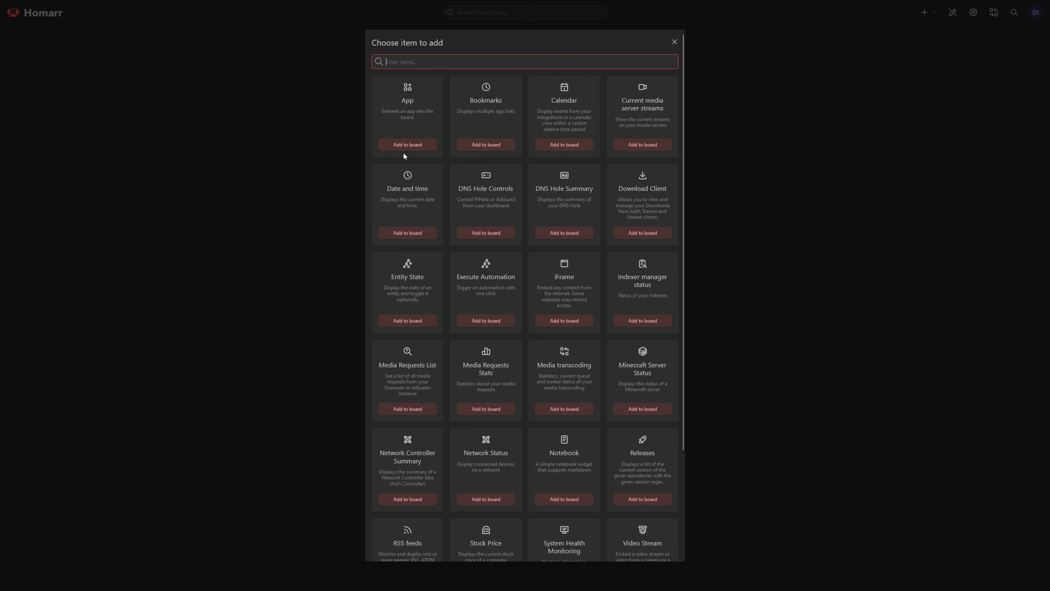
scroll(500, 180, "down", 3)
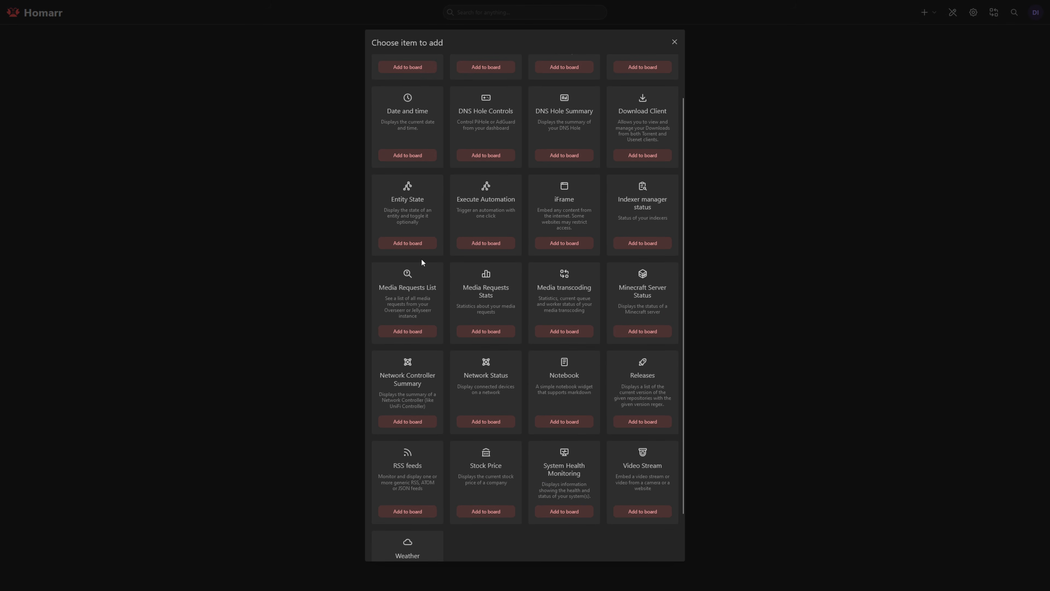
scroll(487, 353, "down", 1)
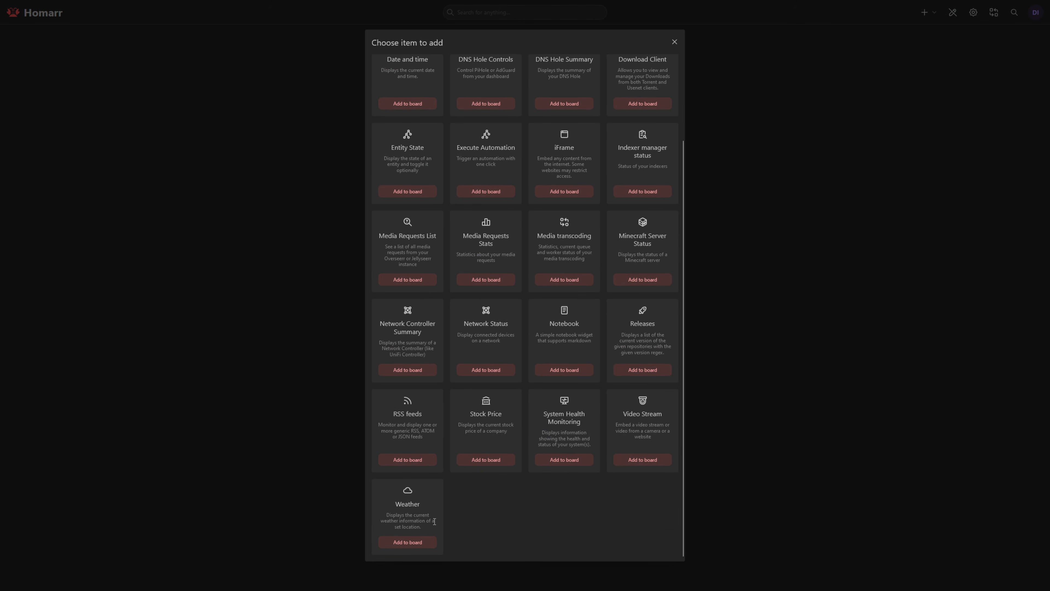
scroll(434, 521, "up", 3)
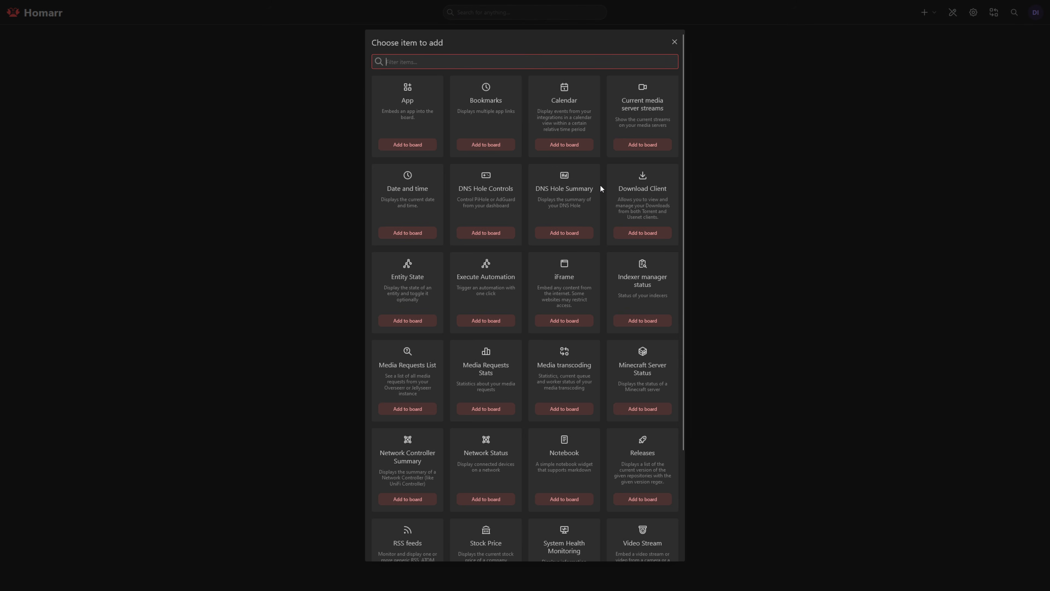
left_click(429, 144)
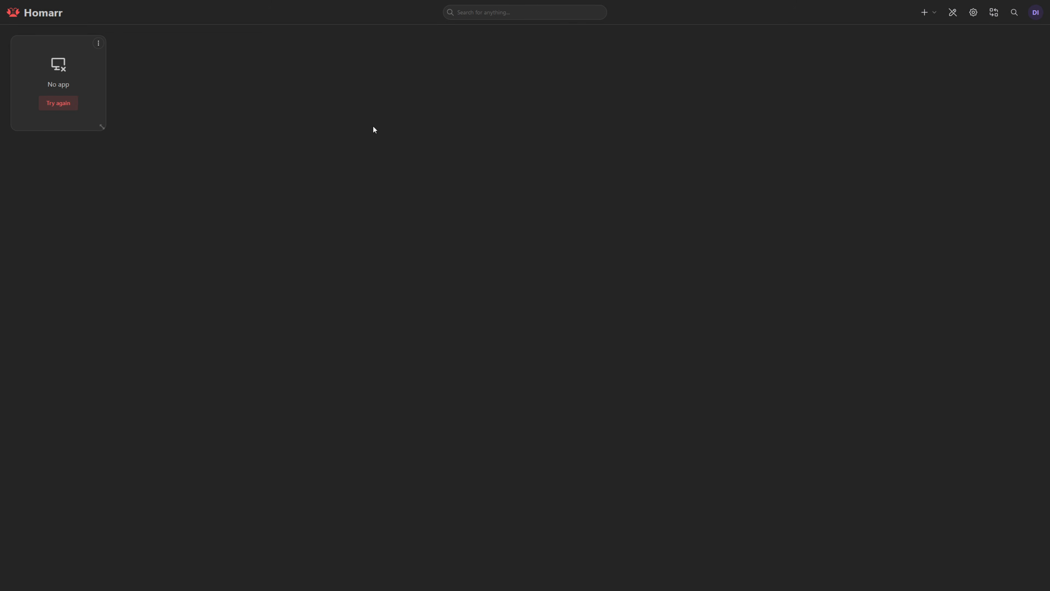
left_click(97, 45)
left_click(124, 56)
left_click(464, 71)
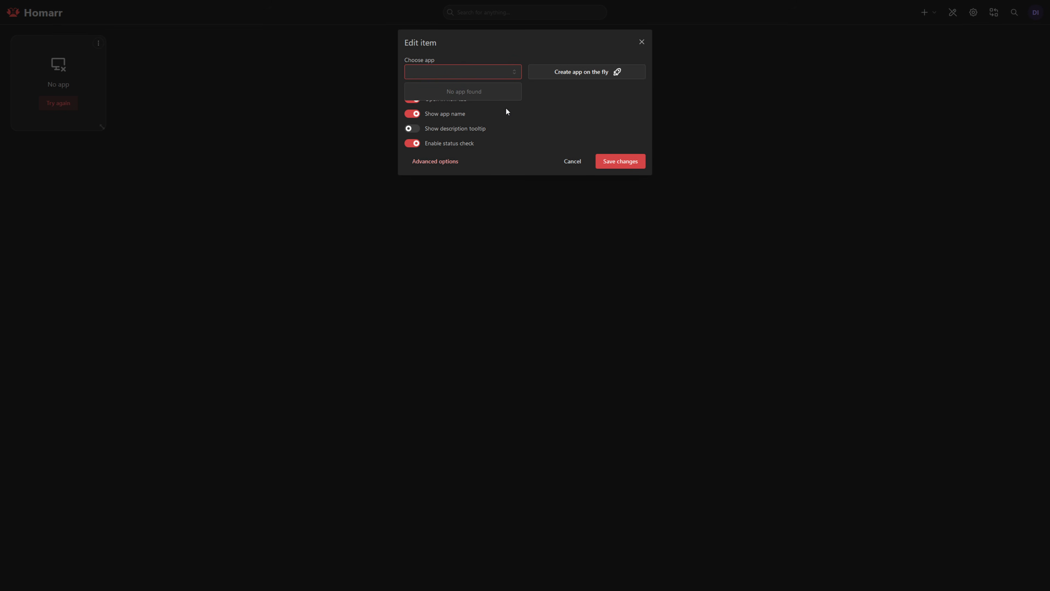
left_click(565, 164)
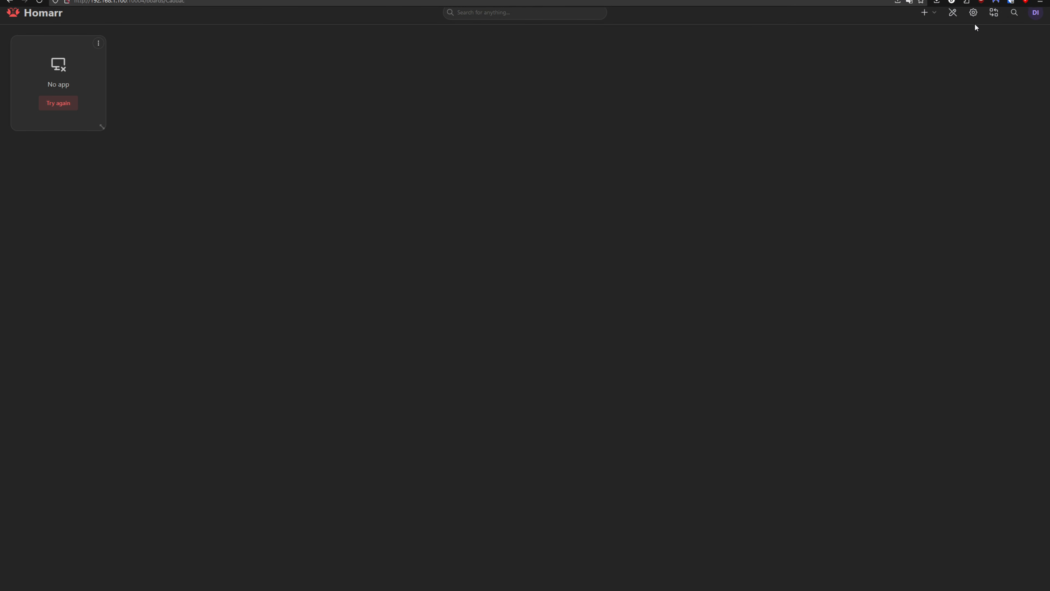
- Leave the board for the user preferences, discarding the unsaved changes, and go to the integrations management page
left_click(1032, 18)
left_click(982, 85)
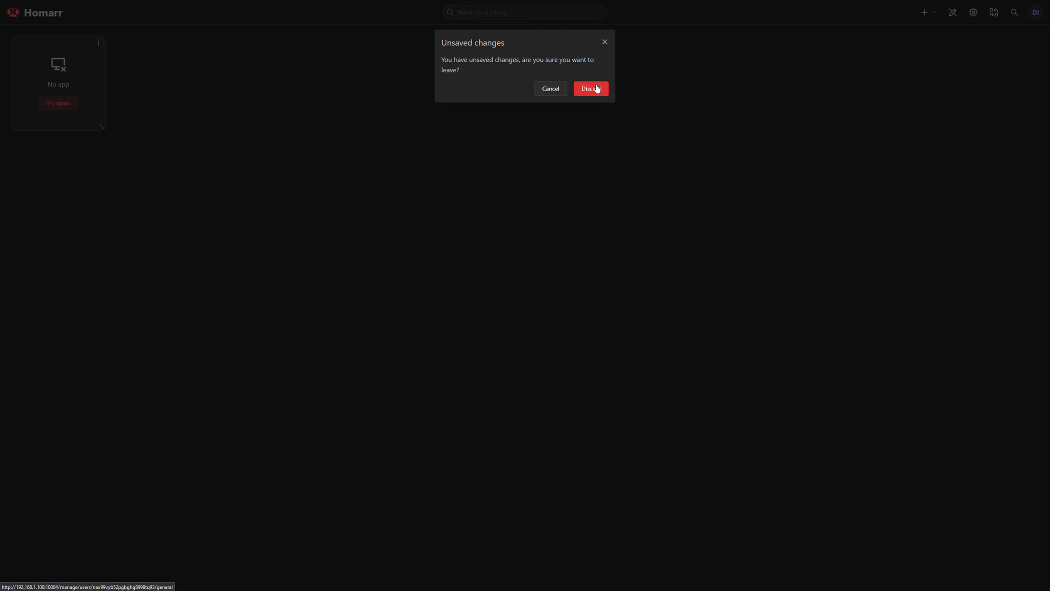
left_click(596, 89)
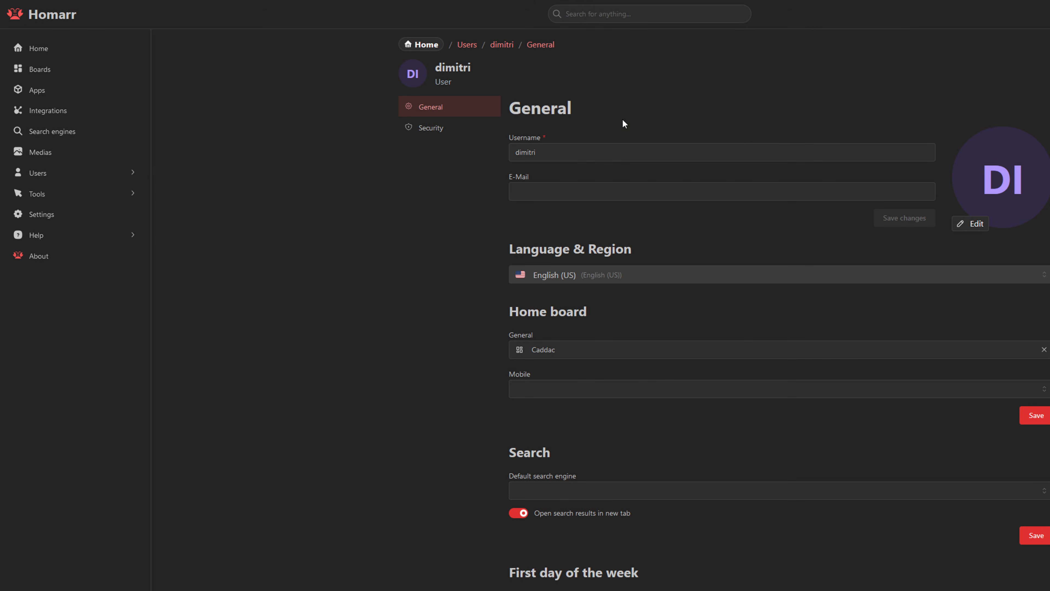
left_click(23, 112)
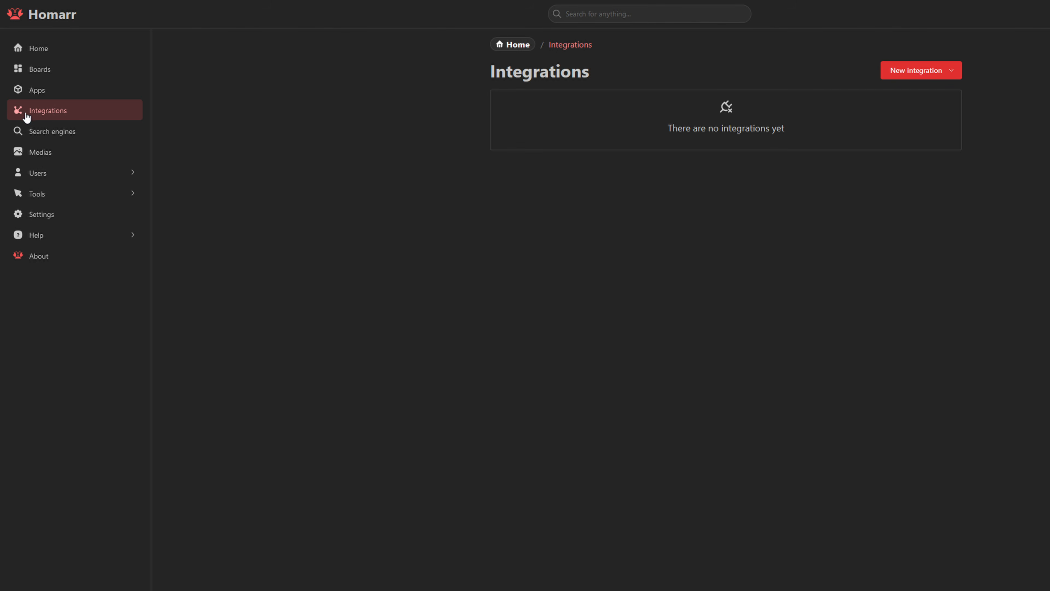
left_click(921, 72)
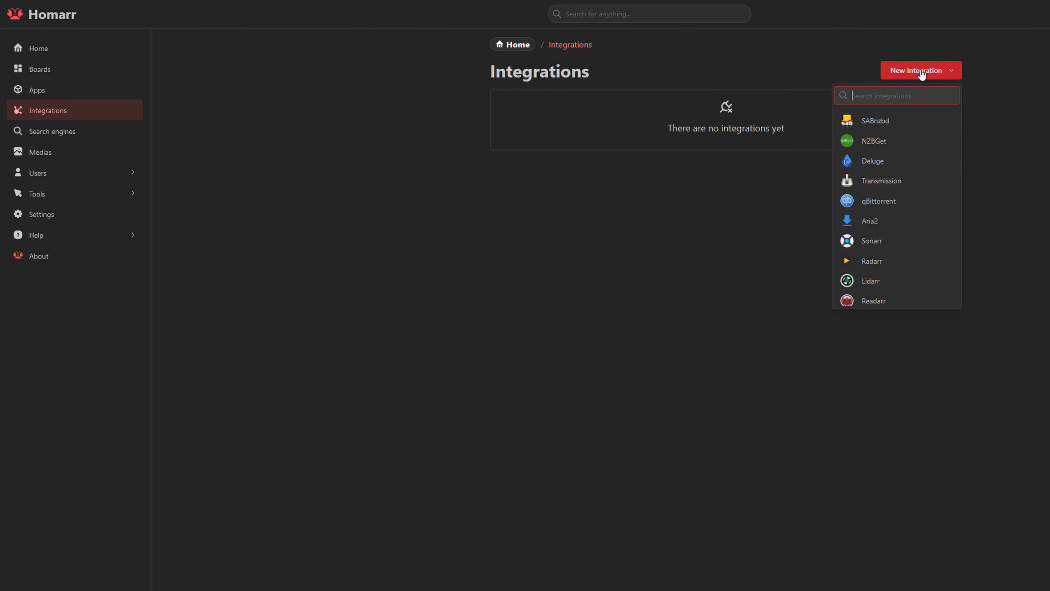
scroll(907, 137, "down", 5)
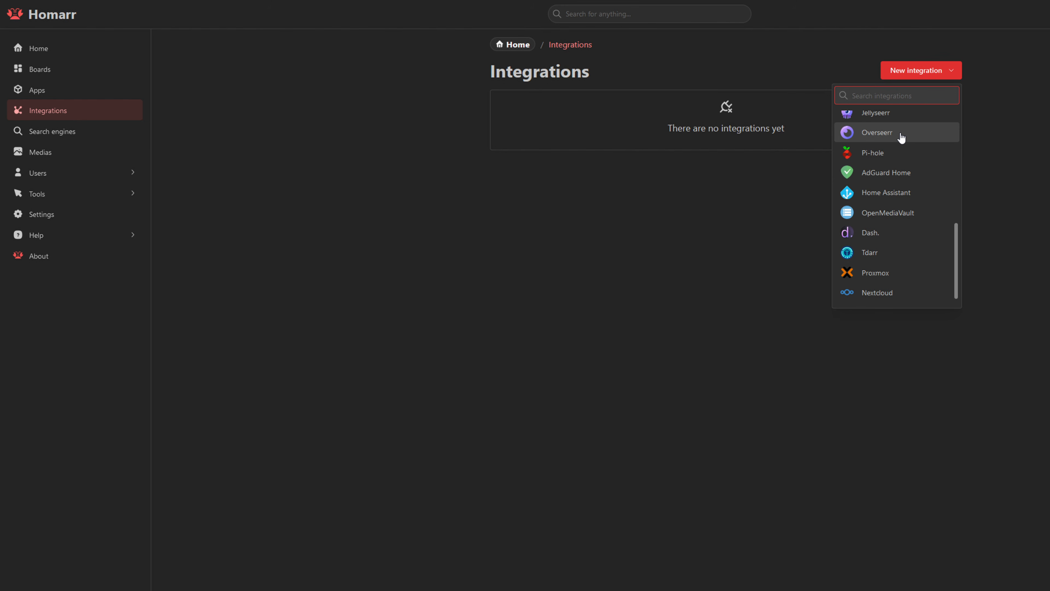
left_click(893, 135)
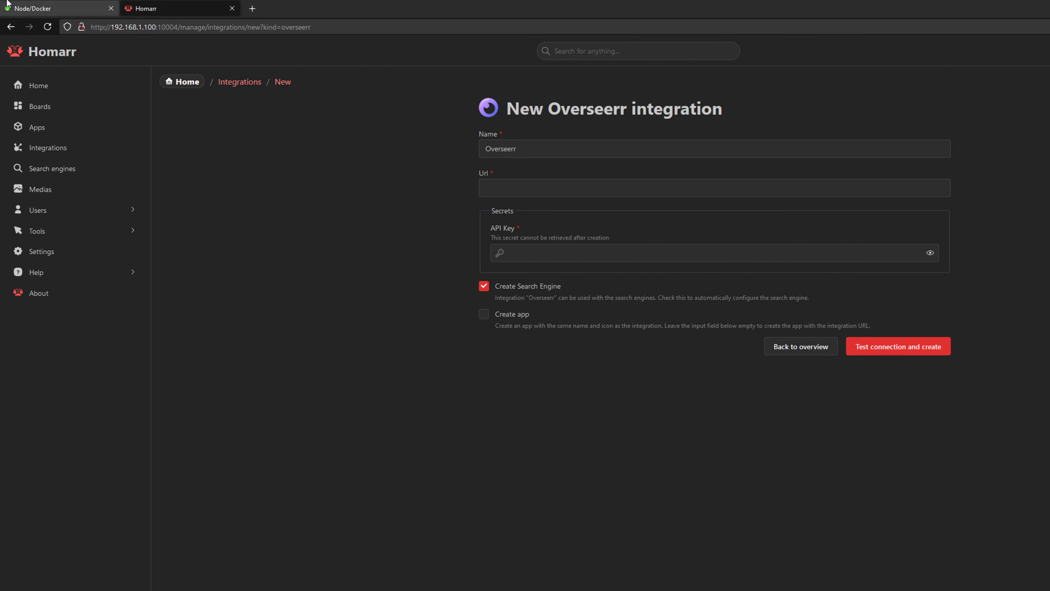
left_click(41, 8)
right_click(398, 225)
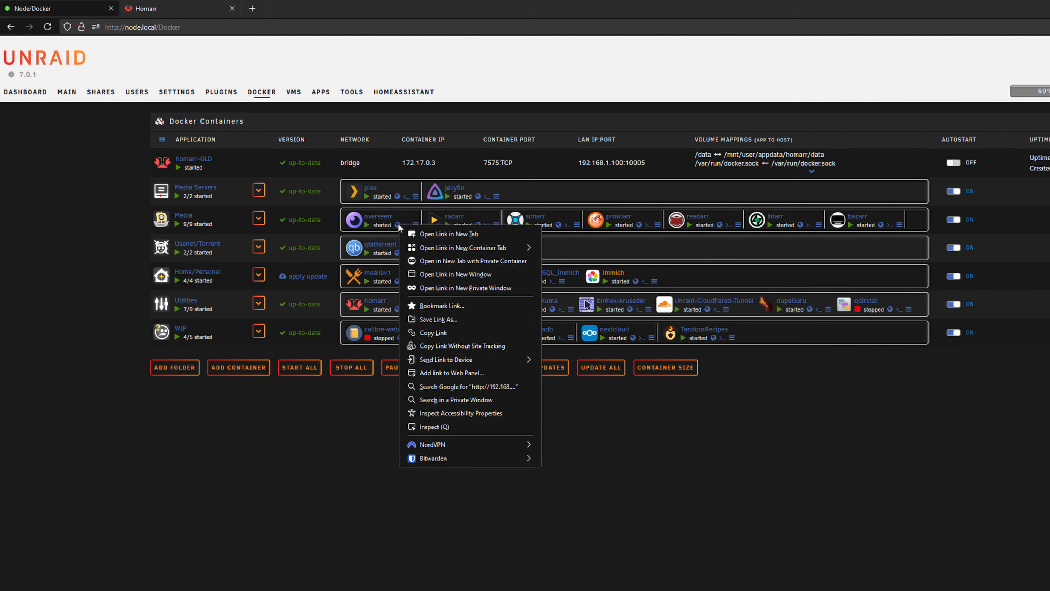
left_click(435, 329)
left_click(224, 9)
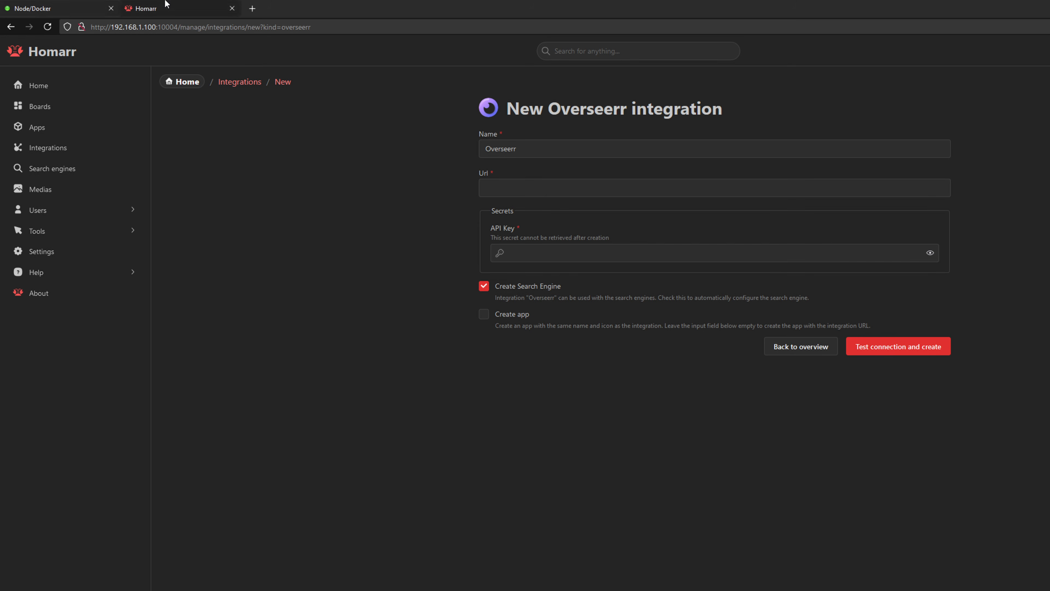
left_click(551, 190)
key("ctrl+v")
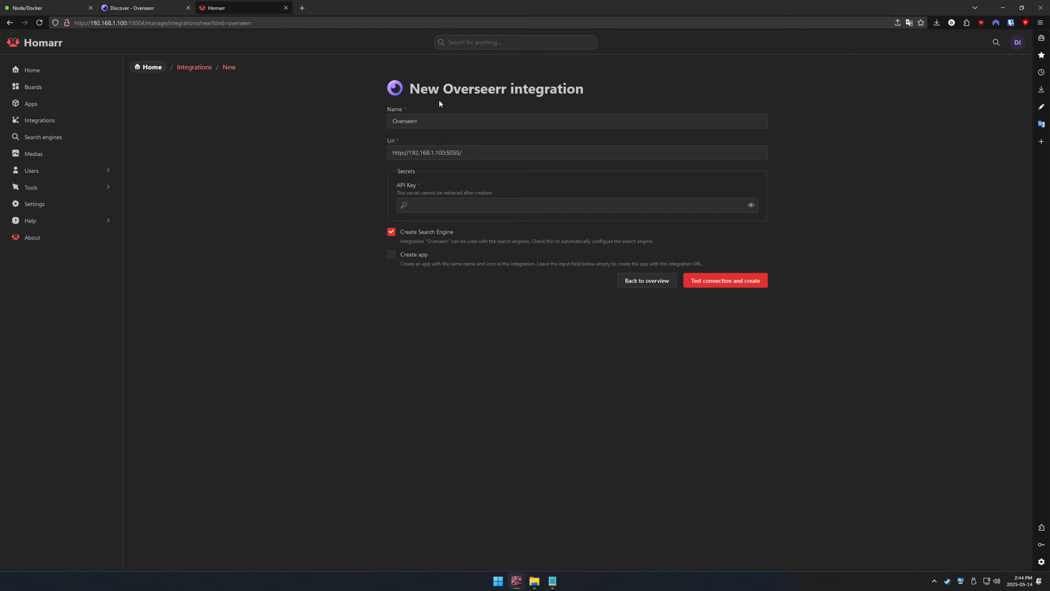
- Copy the API key from Overseerr's general settings into the integration's API key field, then test the connection and create the integration
left_click(140, 8)
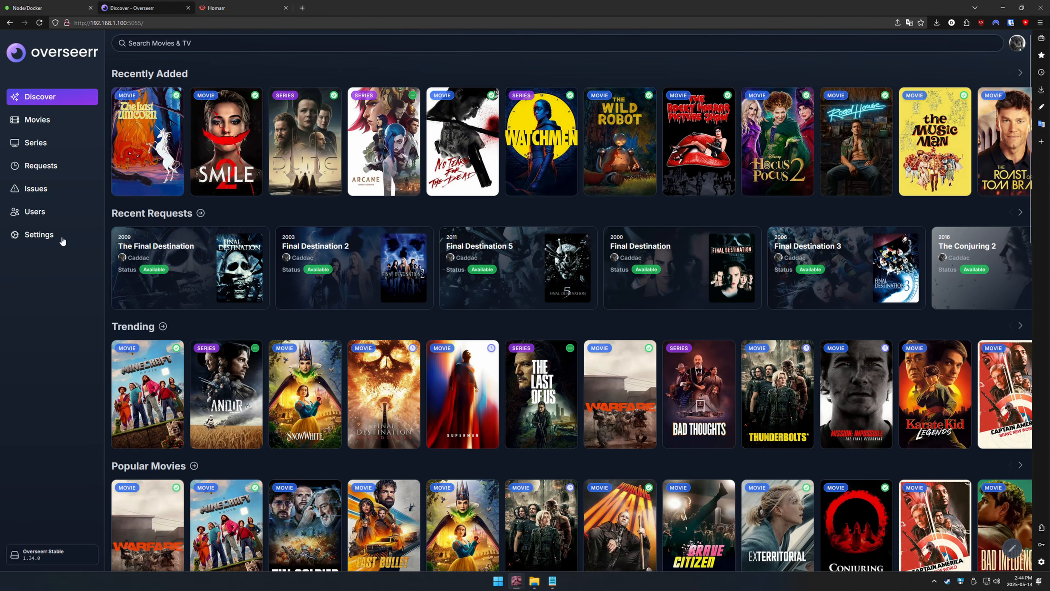
left_click(49, 235)
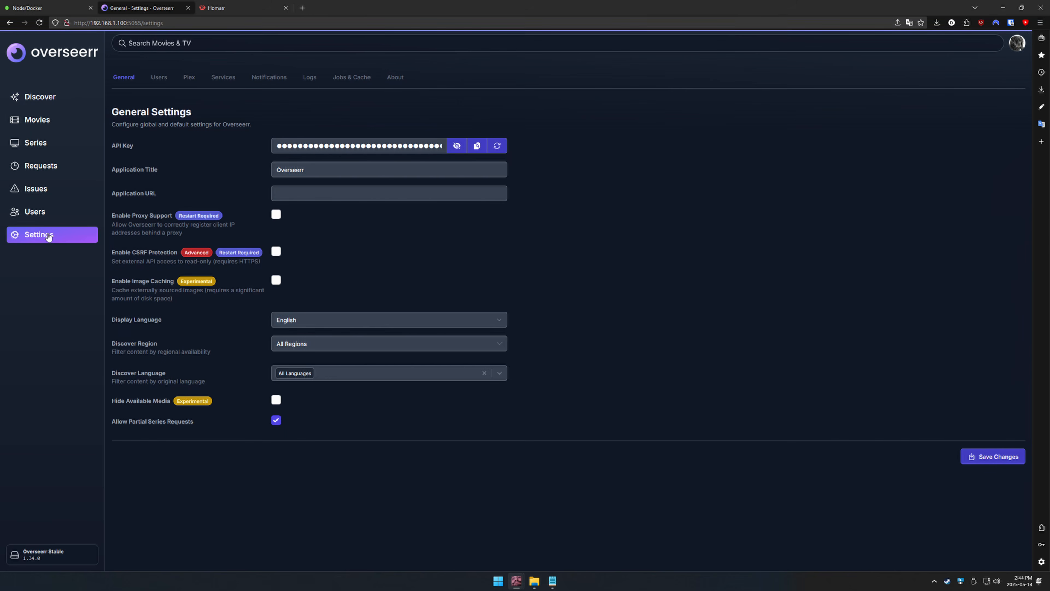
left_click(476, 145)
left_click(248, 8)
key("ctrl+v")
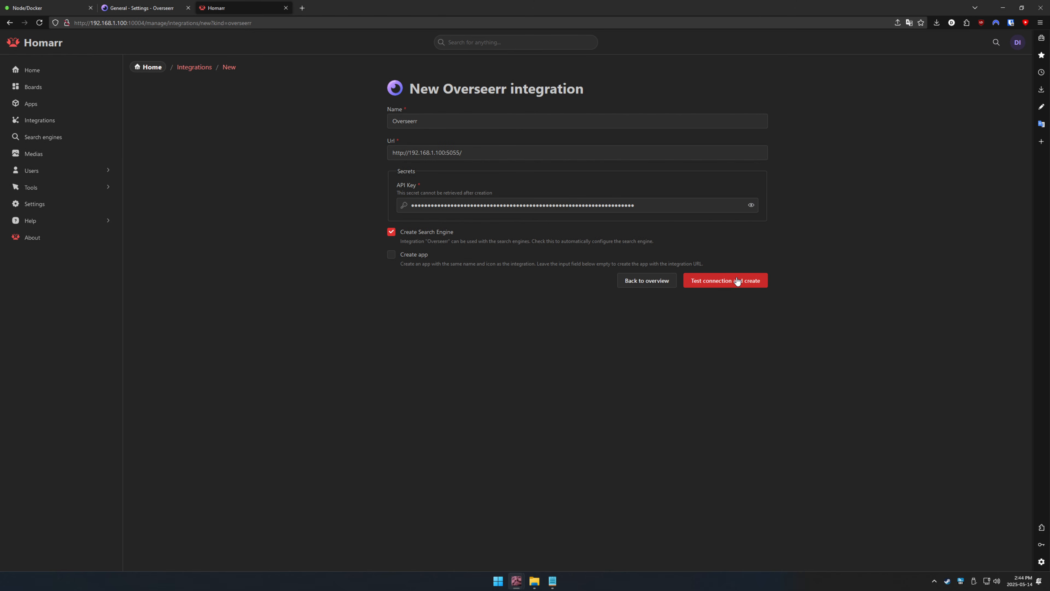
left_click(728, 285)
left_click(727, 285)
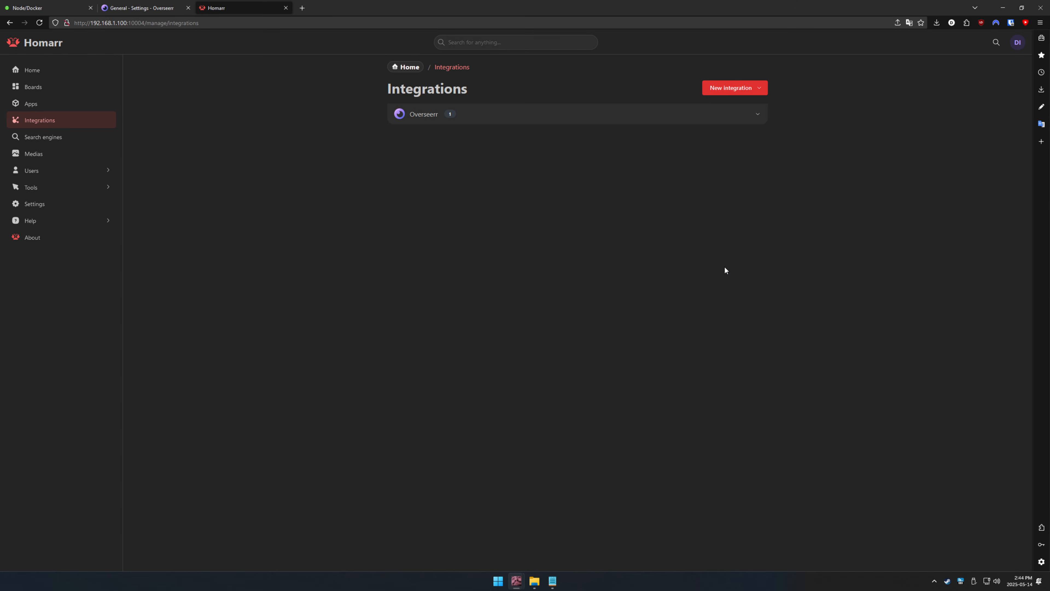
left_click(759, 89)
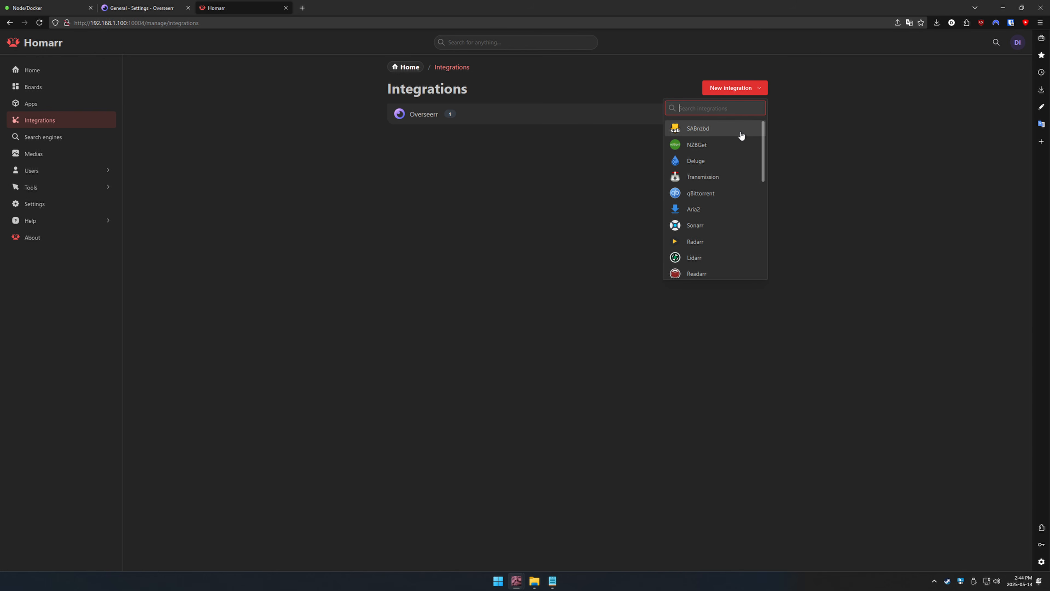
scroll(719, 169, "down", 4)
left_click(710, 154)
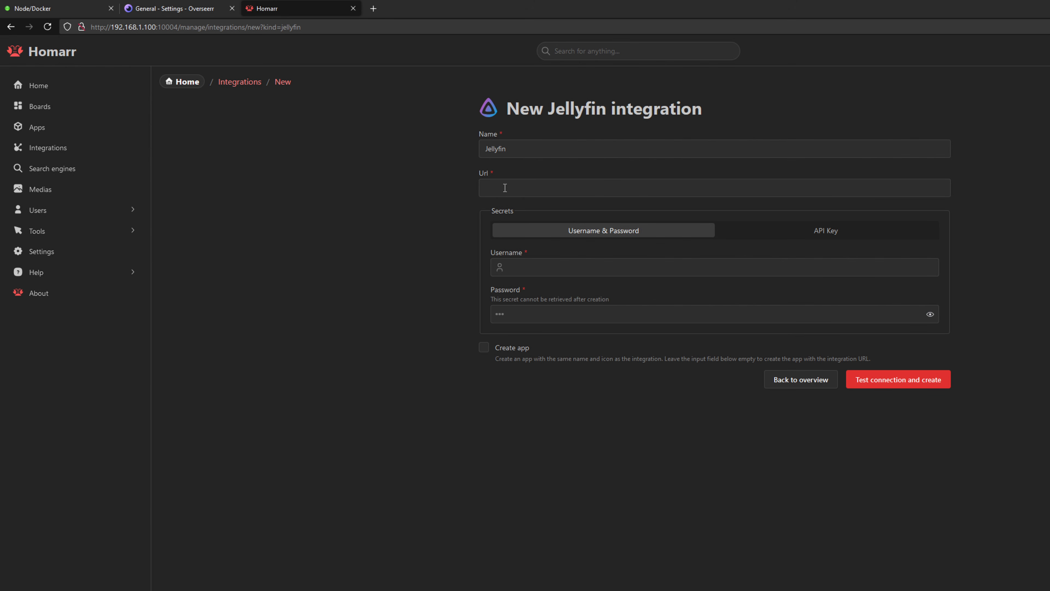
left_click(170, 8)
left_click(50, 9)
left_click(232, 8)
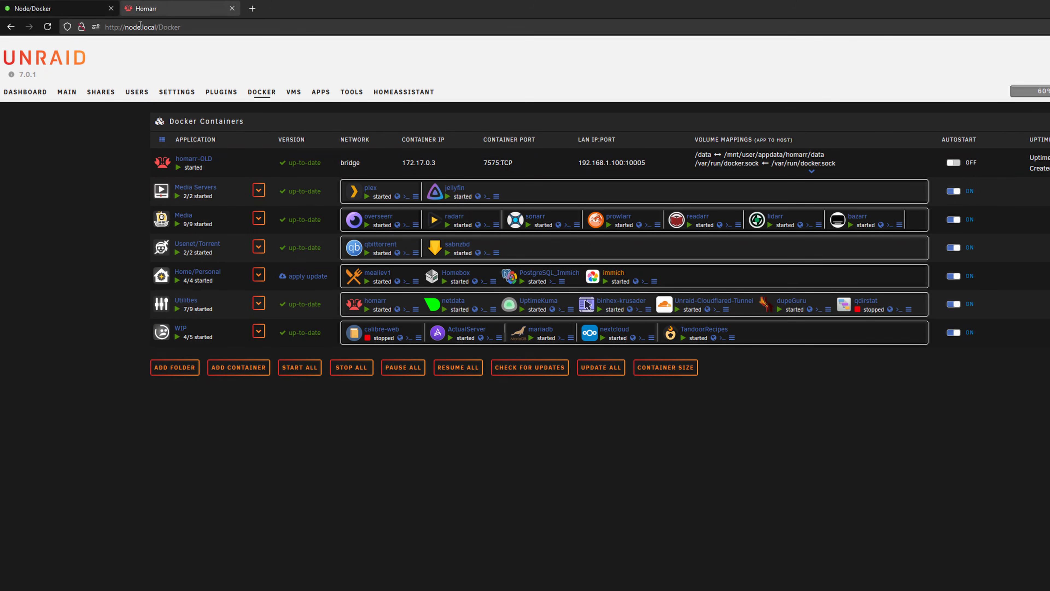
right_click(478, 196)
key("Escape")
left_click(178, 8)
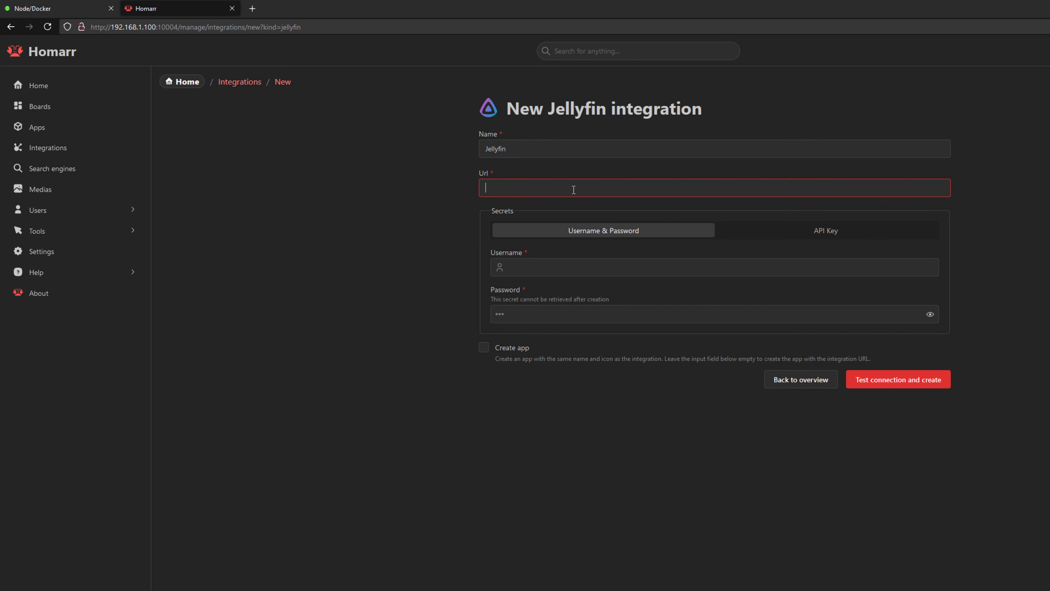
key("ctrl+v")
- Fill in the Jellyfin username and password from the saved login, then test the connection and create the integration
key("Tab")
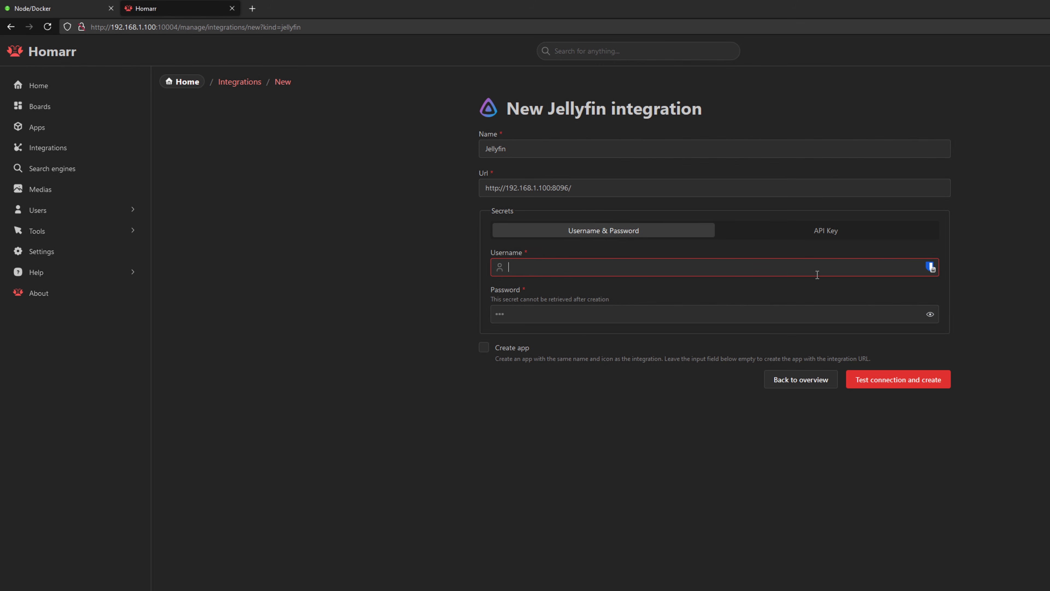
left_click(930, 268)
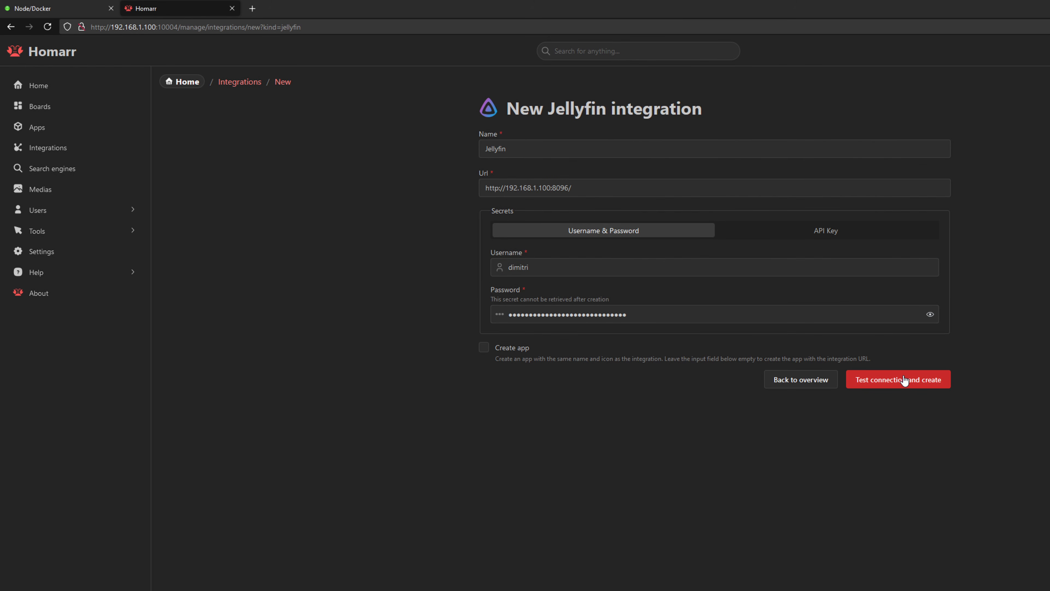
left_click(905, 382)
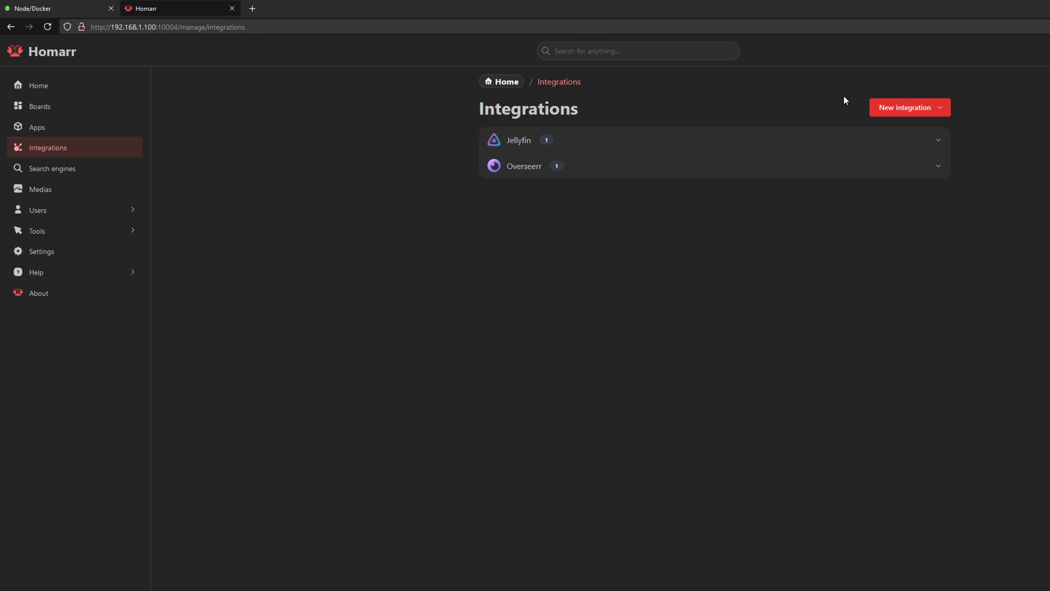
left_click(914, 110)
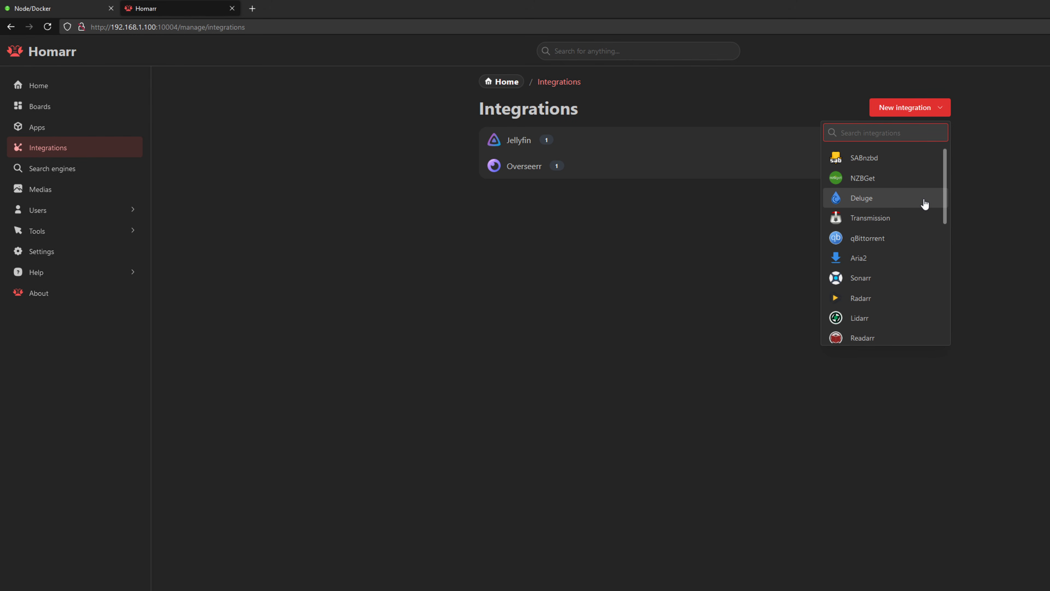
scroll(924, 204, "down", 5)
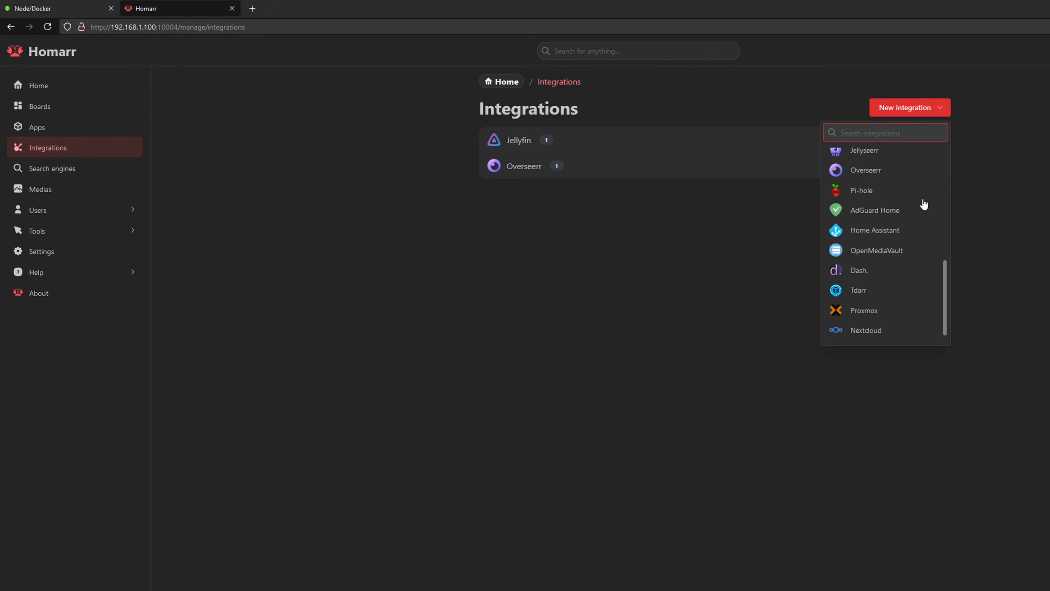
scroll(924, 204, "down", 1)
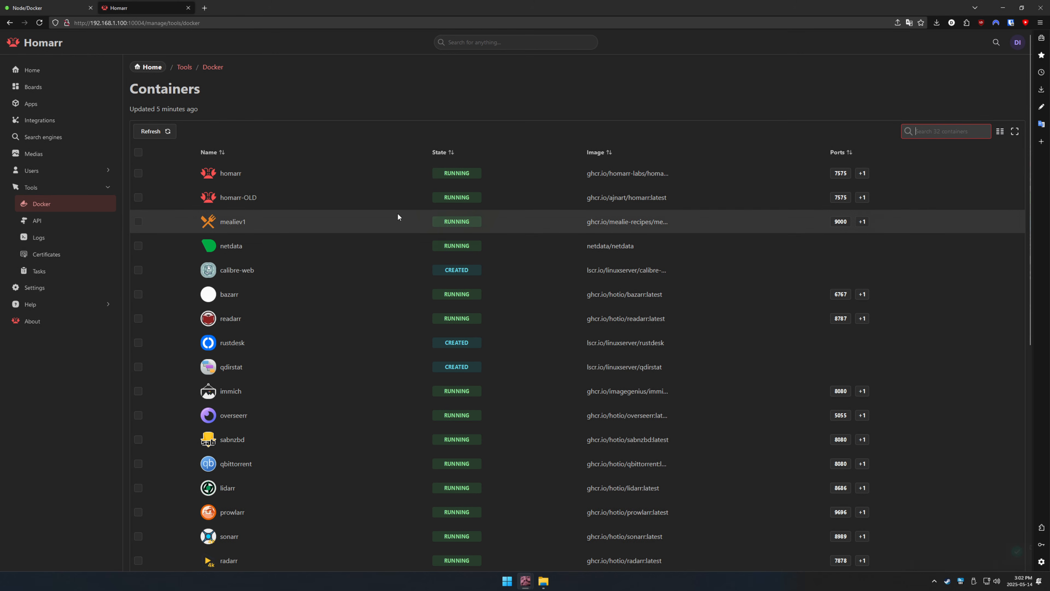
- Look through the full list of Docker containers in Homarr's tools, including their states, images and ports
scroll(268, 232, "down", 2)
scroll(328, 228, "down", 6)
scroll(262, 391, "up", 7)
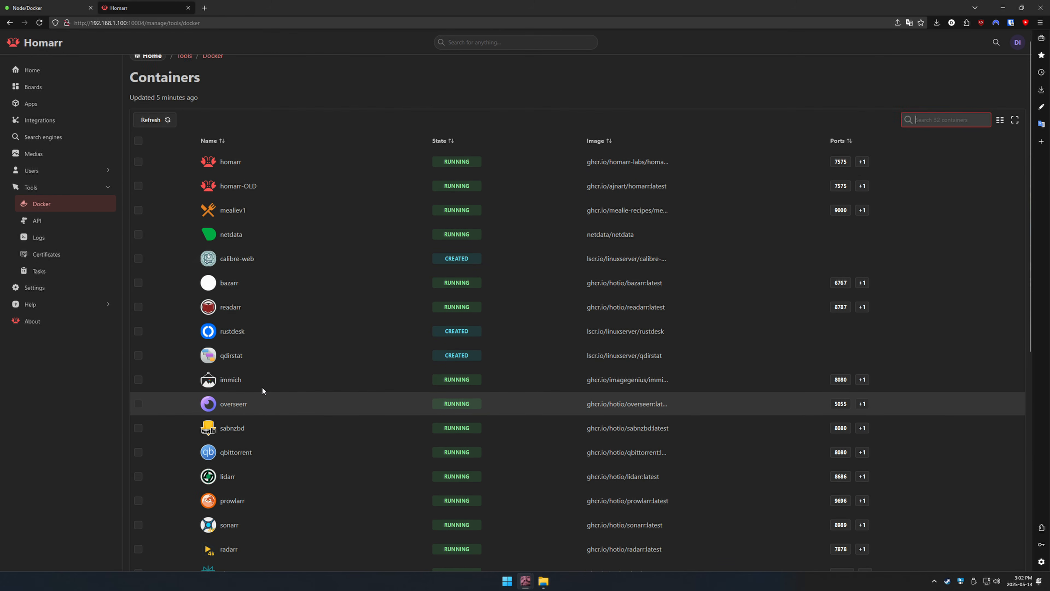
scroll(262, 391, "up", 1)
scroll(234, 219, "down", 5)
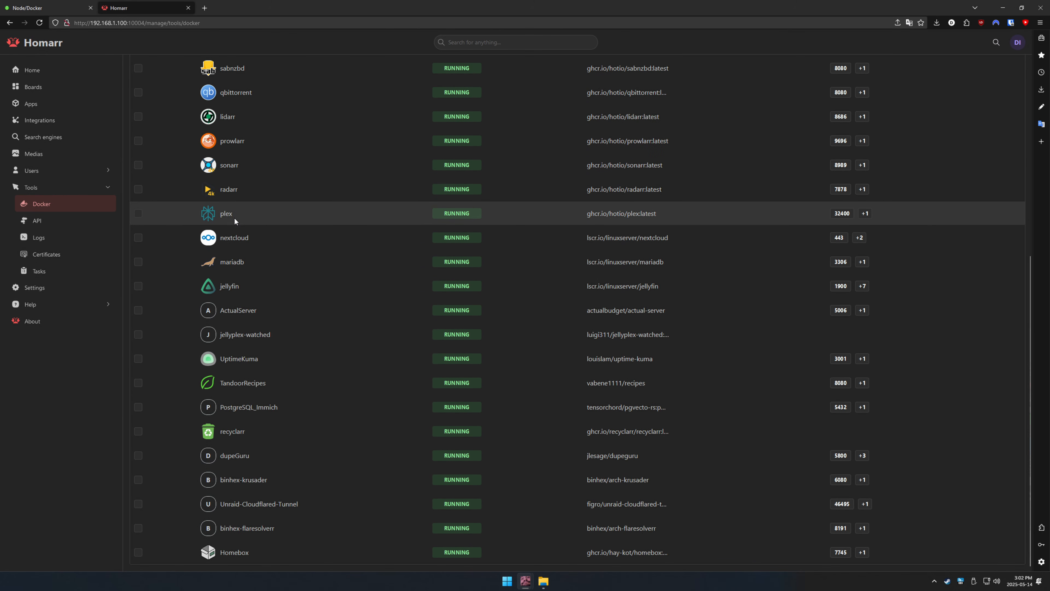
scroll(290, 370, "up", 10)
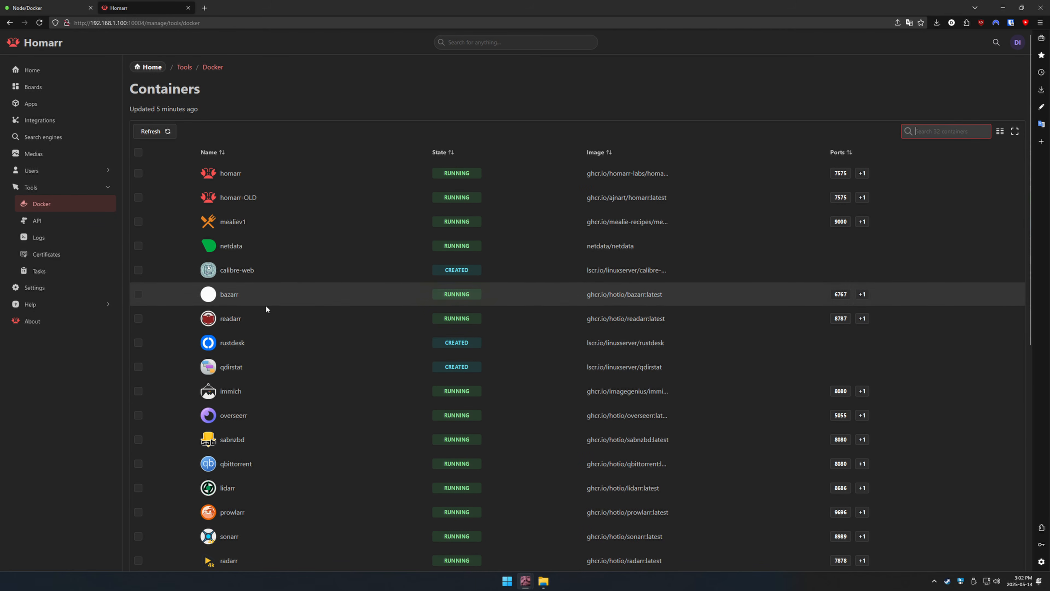
scroll(267, 315, "down", 5)
scroll(273, 385, "up", 5)
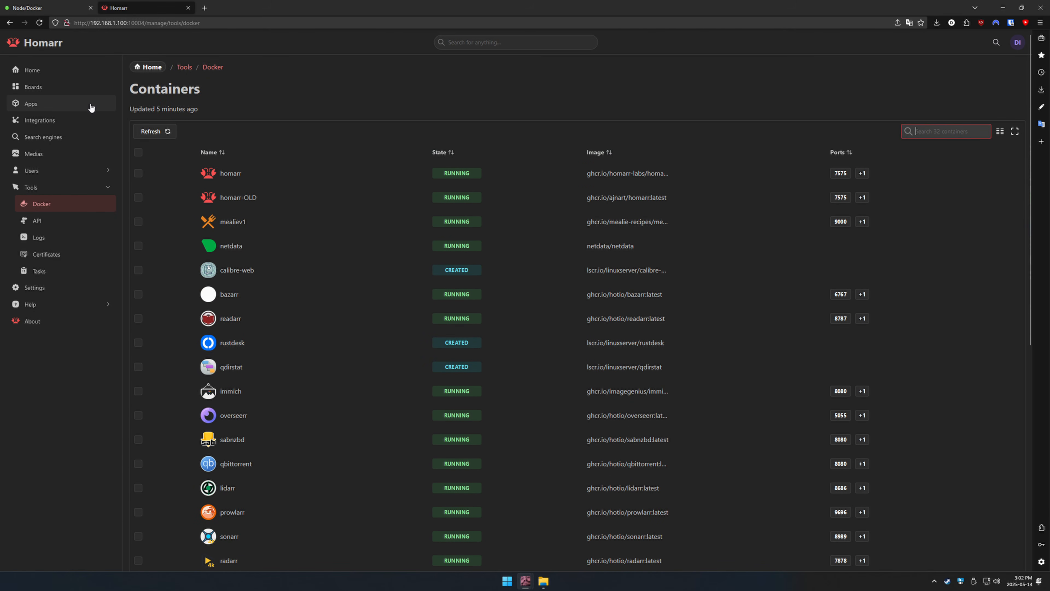
- Scan the Docker container list from homarr down to Homebox for containers that could be added as apps
scroll(203, 299, "down", 3)
scroll(208, 289, "down", 5)
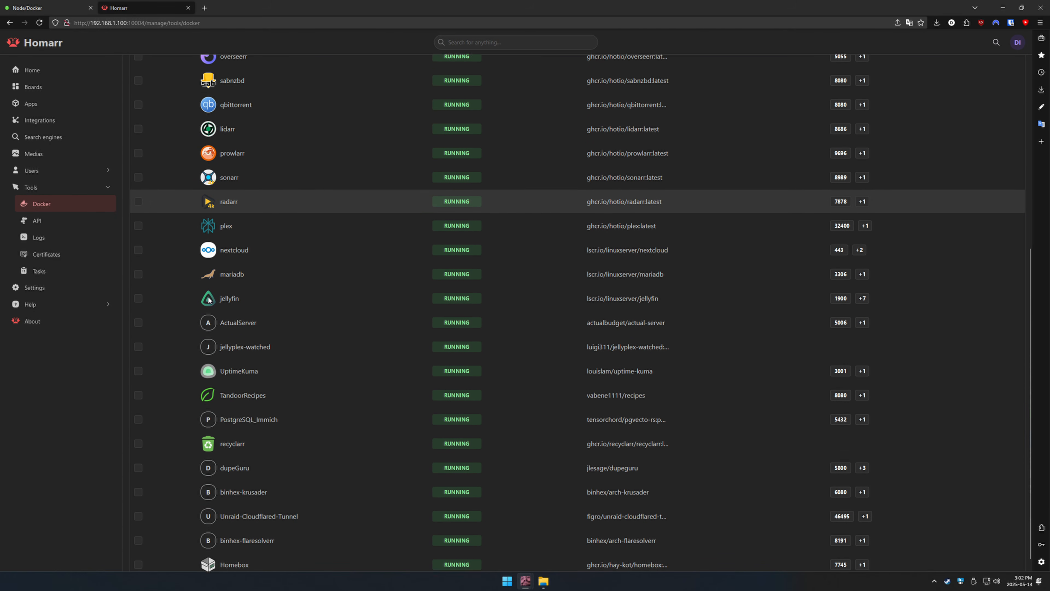
scroll(237, 323, "up", 10)
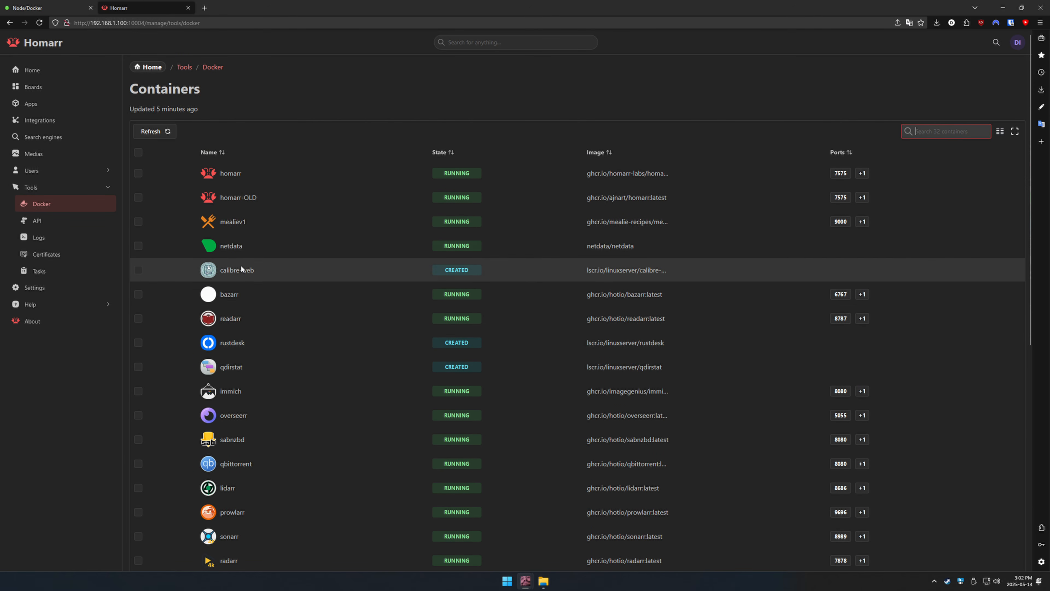
scroll(283, 260, "down", 8)
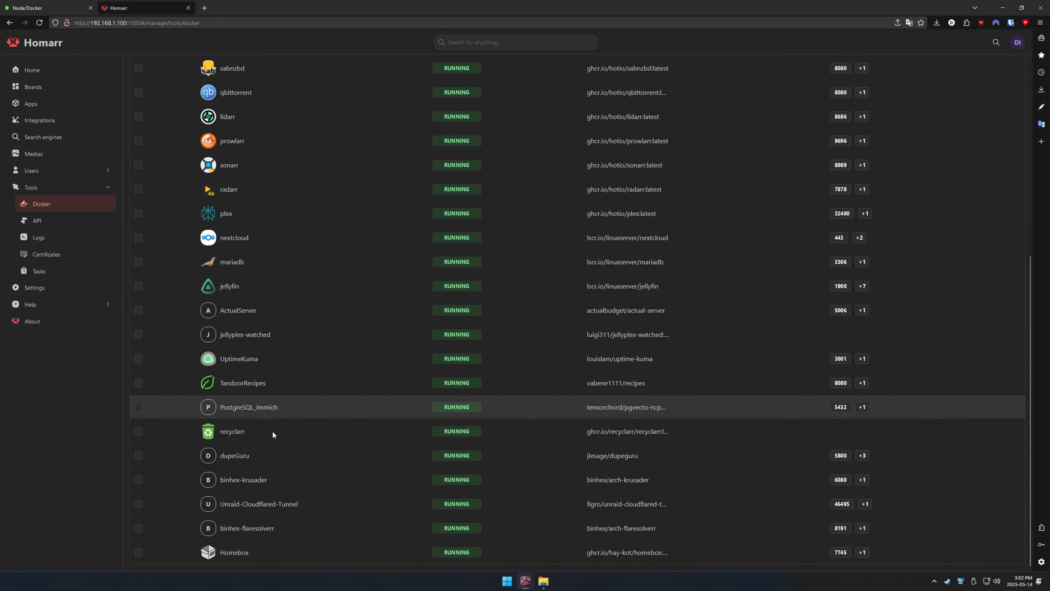
scroll(251, 472, "up", 8)
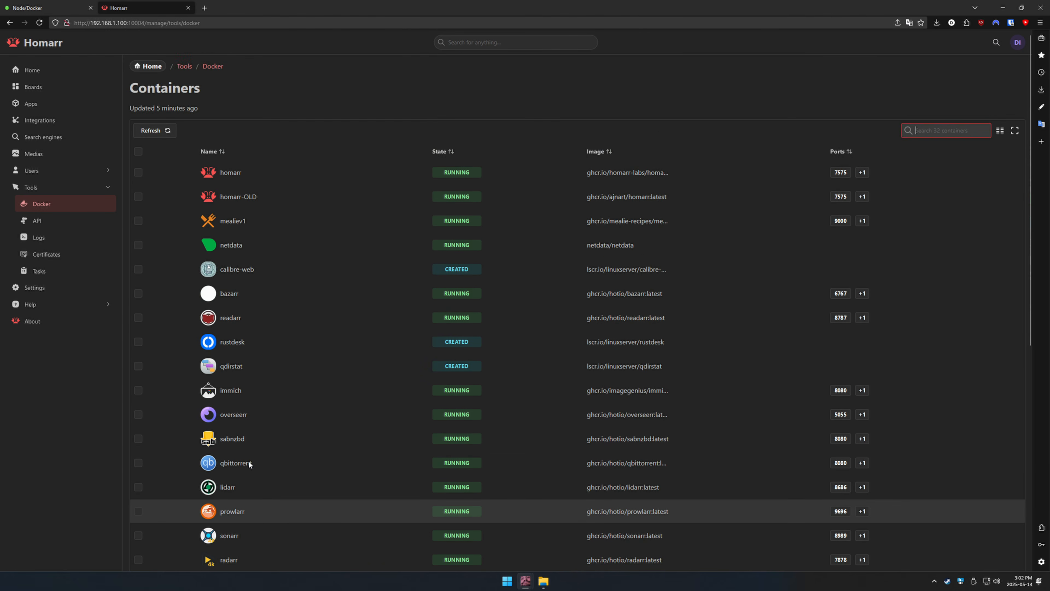
scroll(248, 460, "down", 2)
scroll(249, 453, "down", 3)
scroll(249, 447, "down", 3)
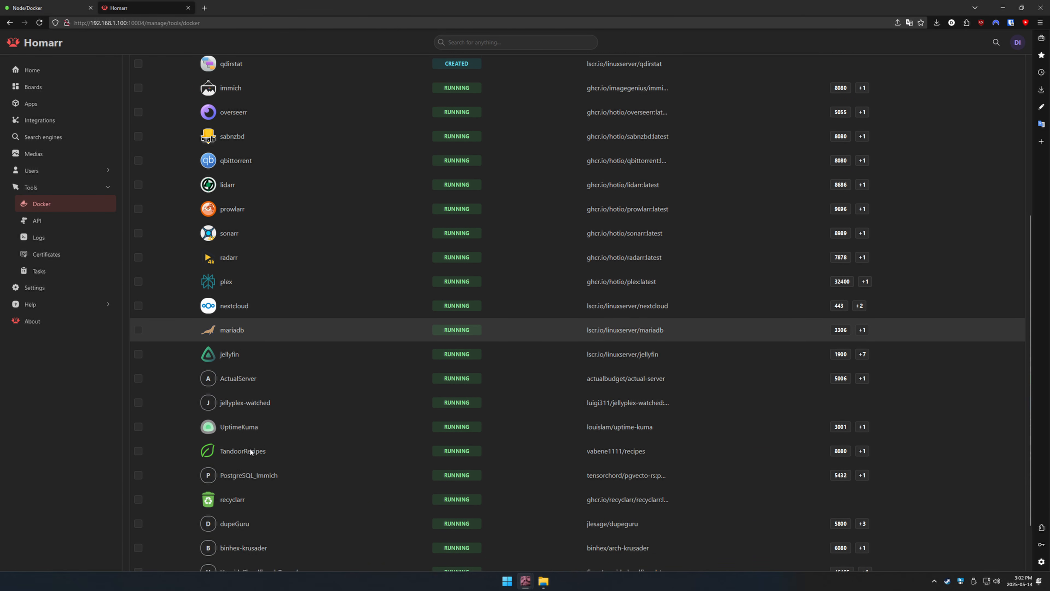
scroll(250, 447, "up", 7)
scroll(250, 446, "down", 9)
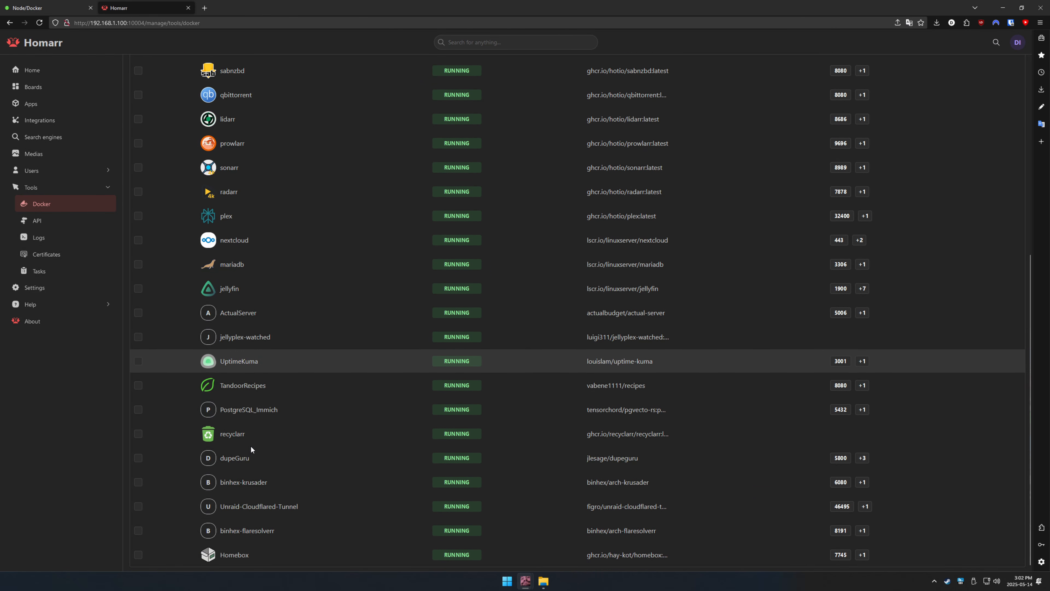
scroll(250, 445, "up", 9)
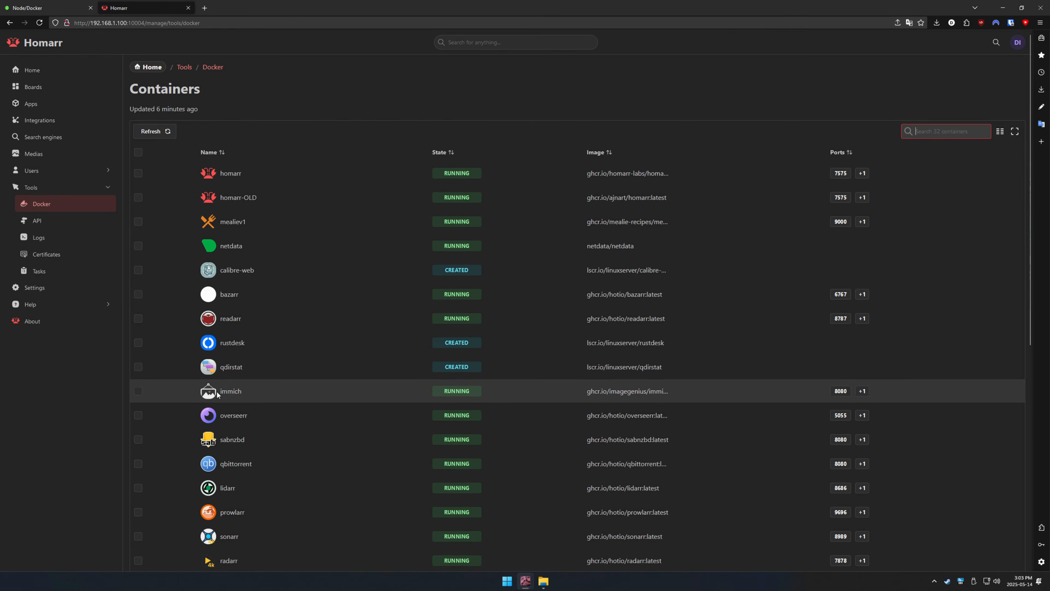
scroll(237, 359, "down", 2)
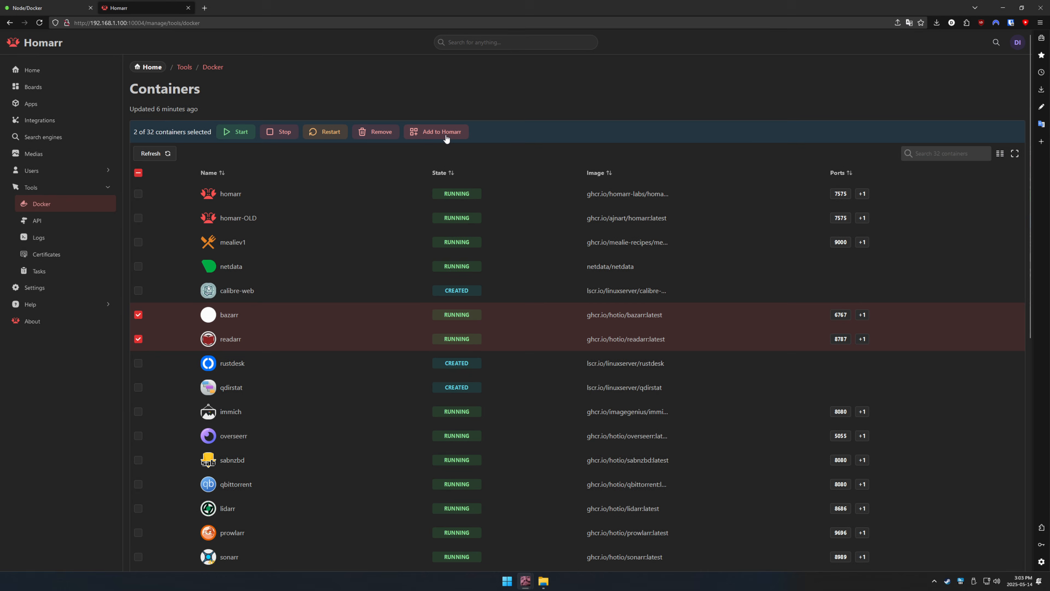
left_click(442, 131)
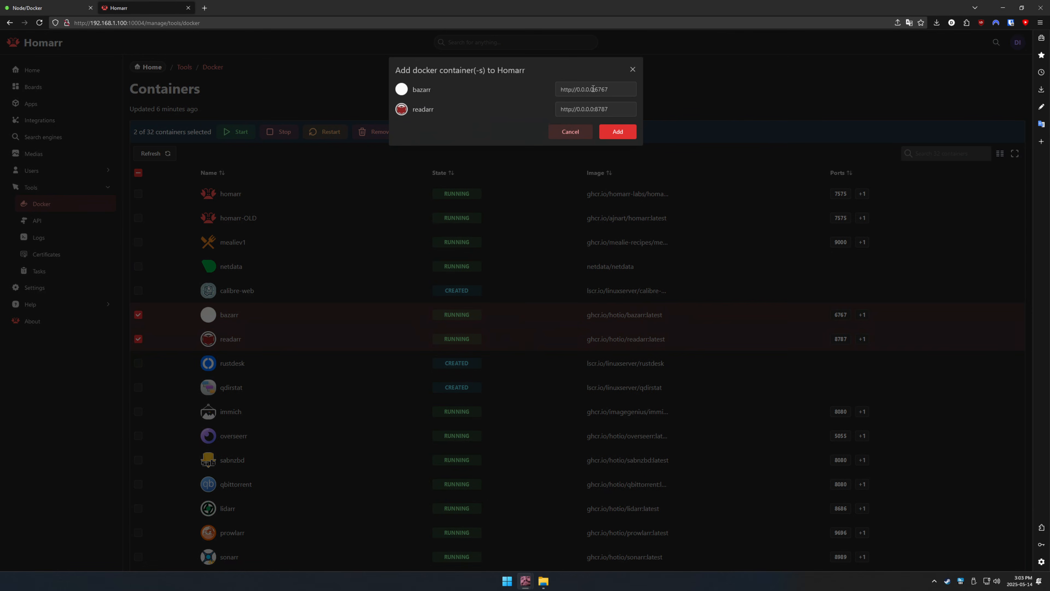
left_click_drag(593, 87, 576, 108)
type("192.168.1.100")
type("192.168.1.100")
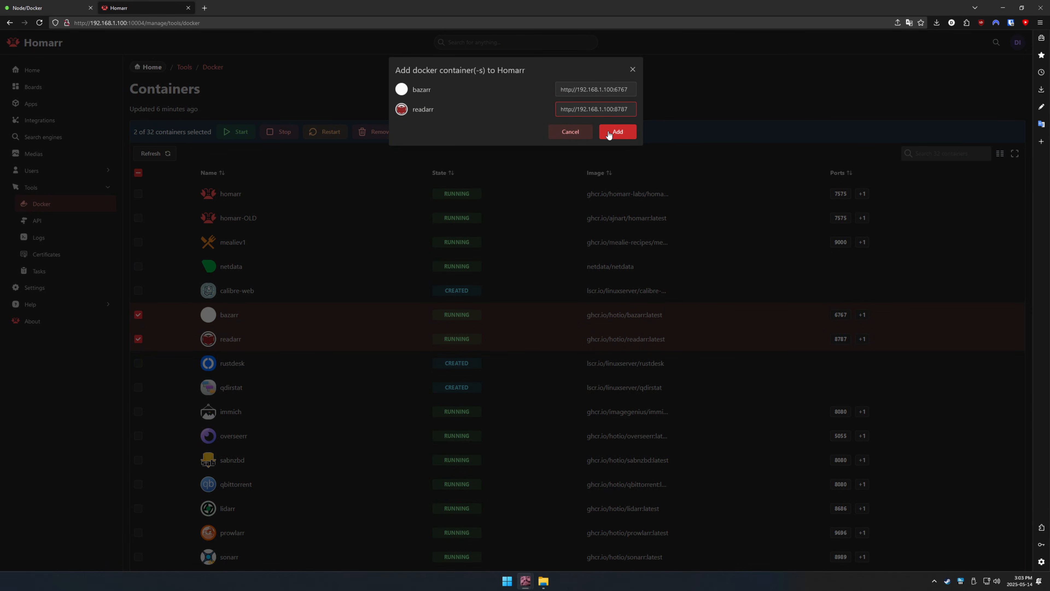
left_click(608, 133)
left_click(71, 104)
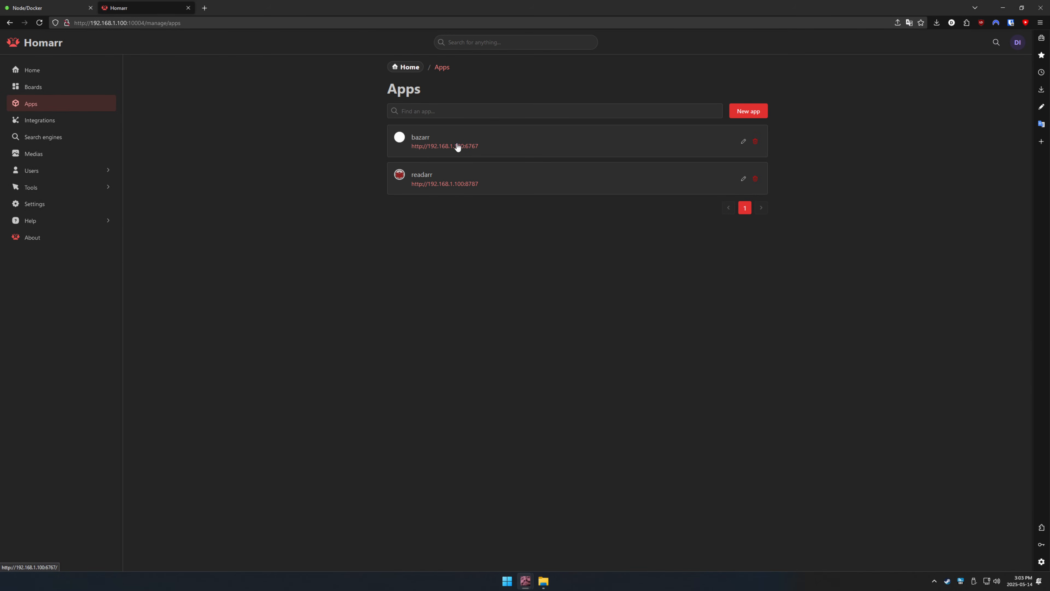
left_click(45, 120)
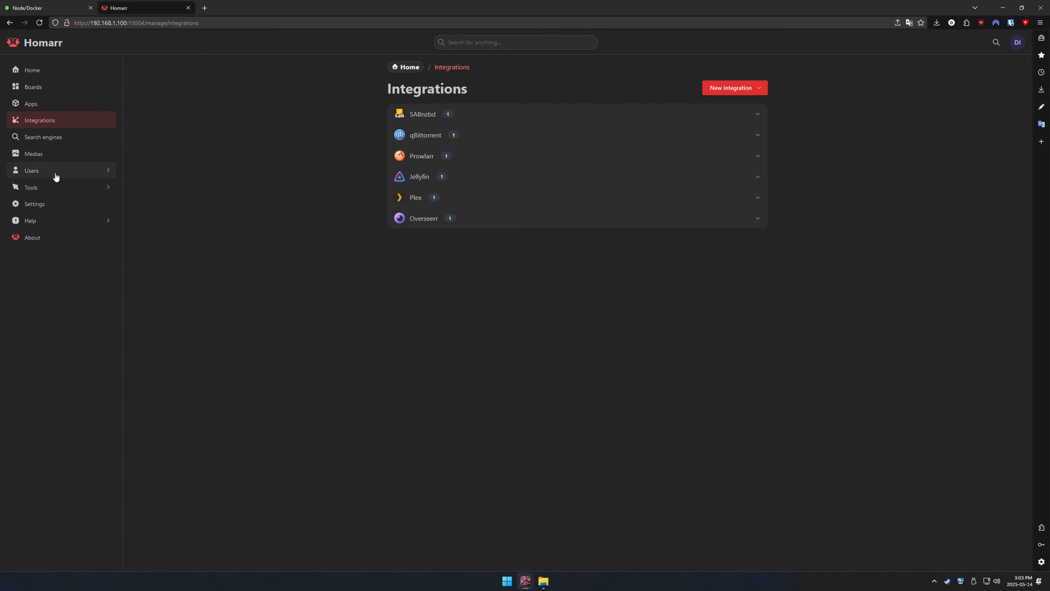
left_click(54, 188)
left_click(53, 204)
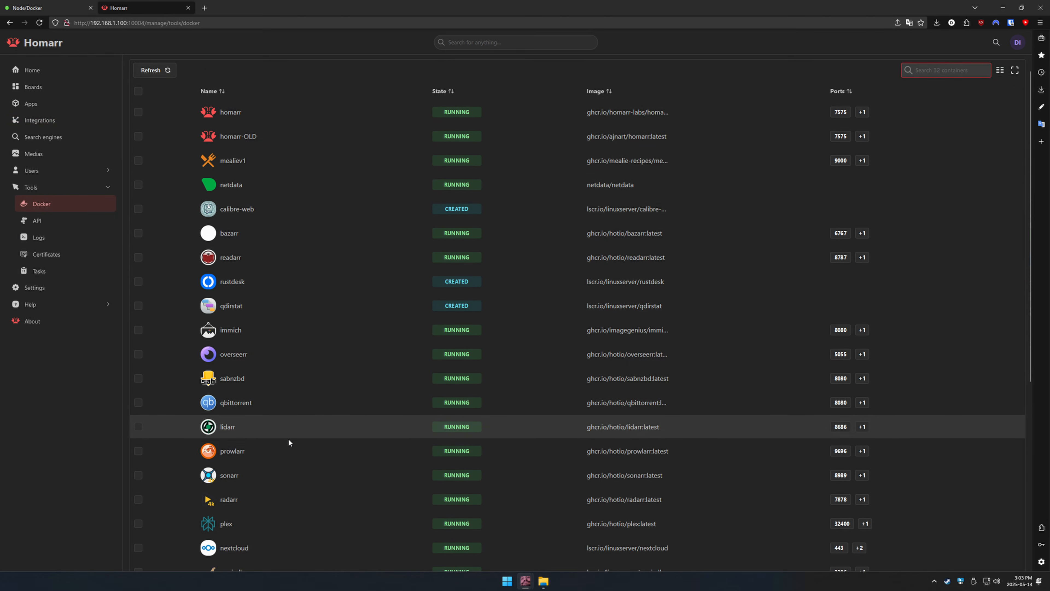
scroll(288, 439, "down", 3)
left_click(137, 411)
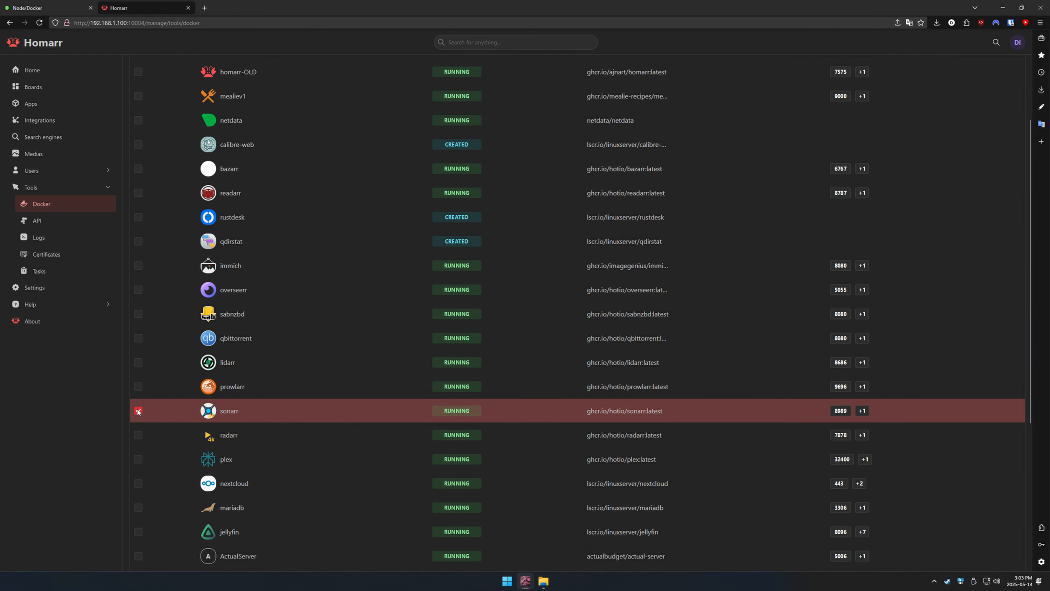
scroll(271, 403, "up", 3)
left_click(437, 132)
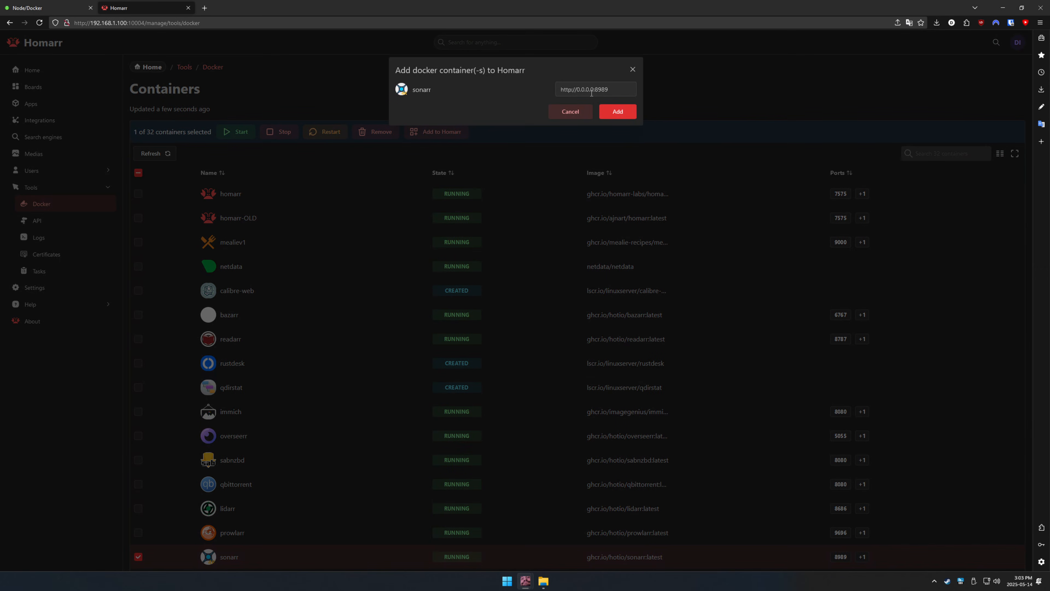
left_click_drag(593, 88, 581, 87)
type("192.168.1.100")
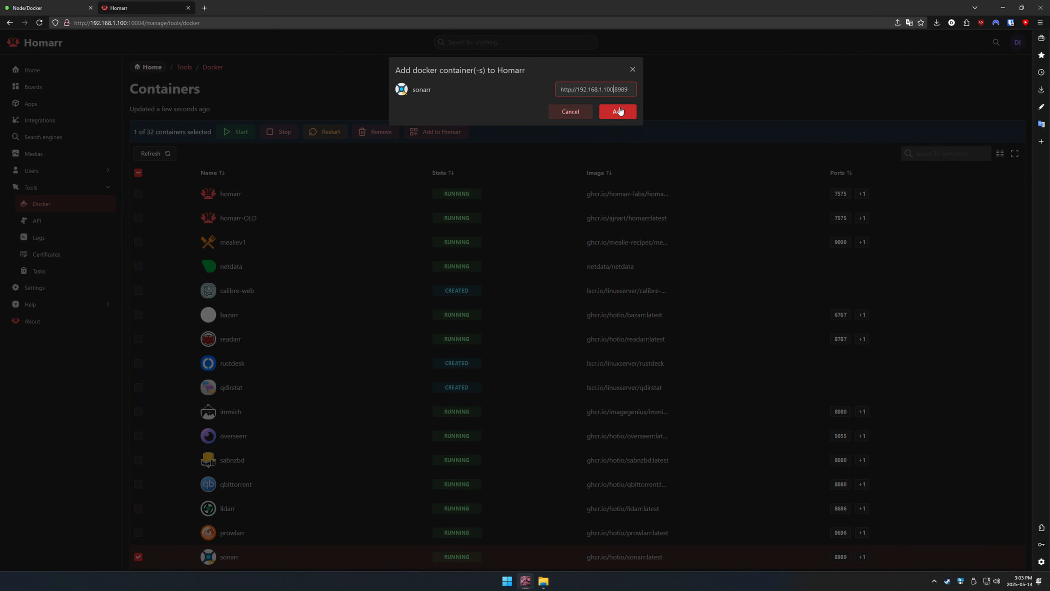
left_click(616, 112)
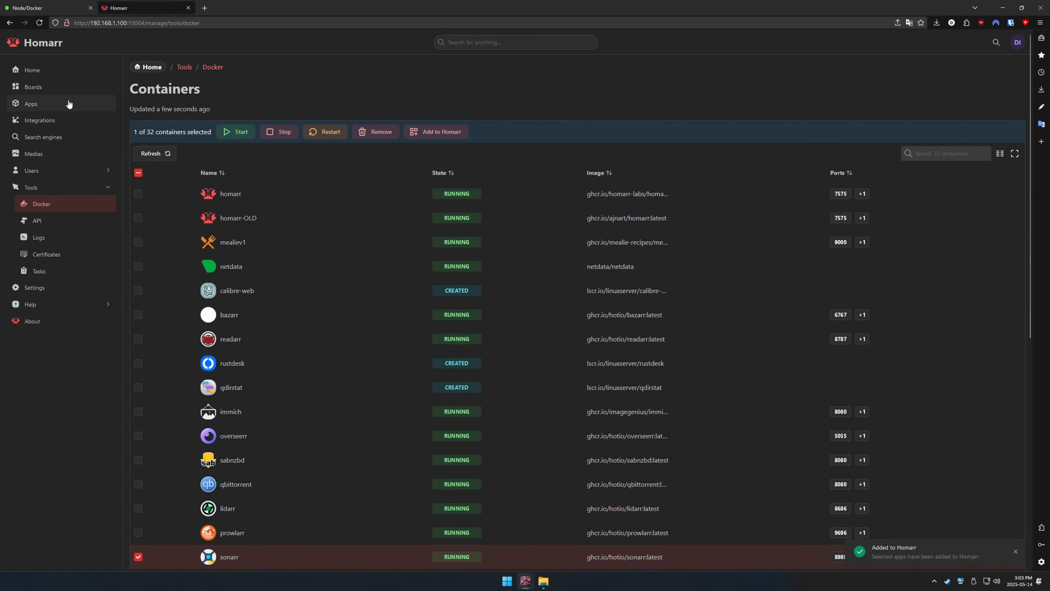
left_click(61, 105)
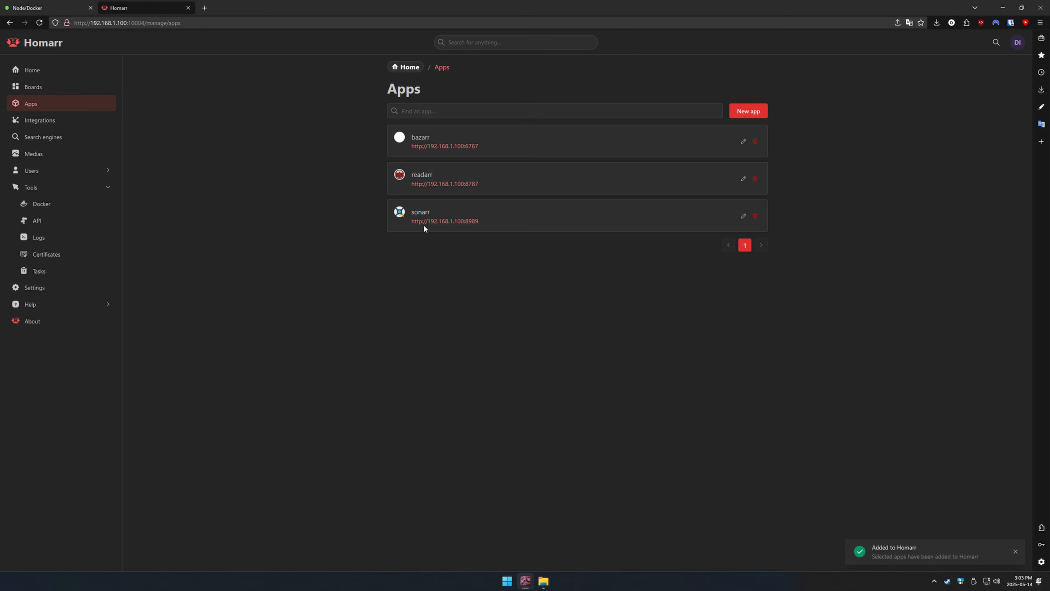
- Look through the service types available for a new integration, from SABnzbd to Home Assistant
left_click(41, 119)
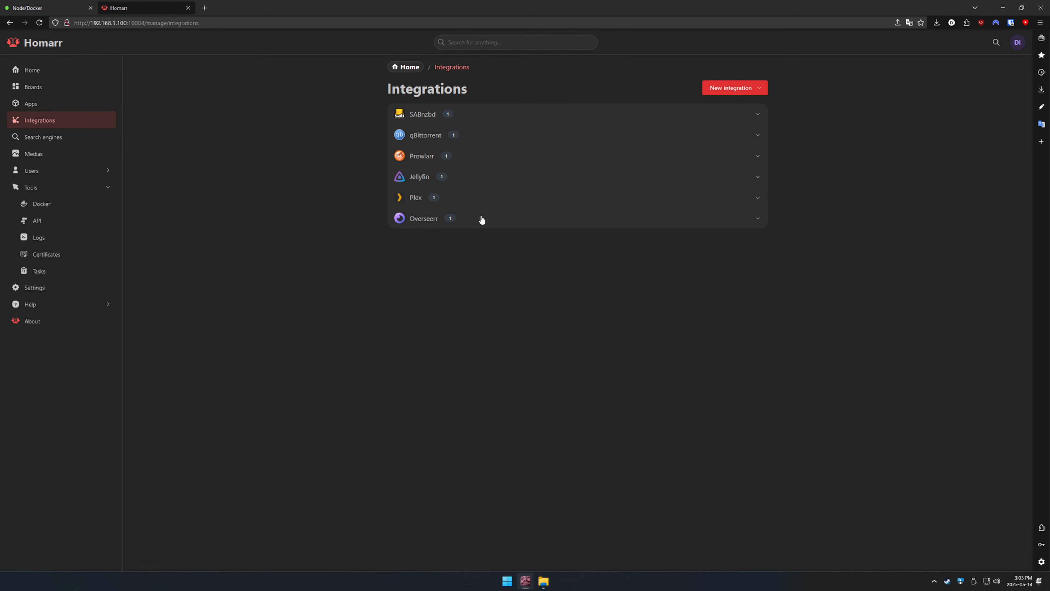
left_click(731, 87)
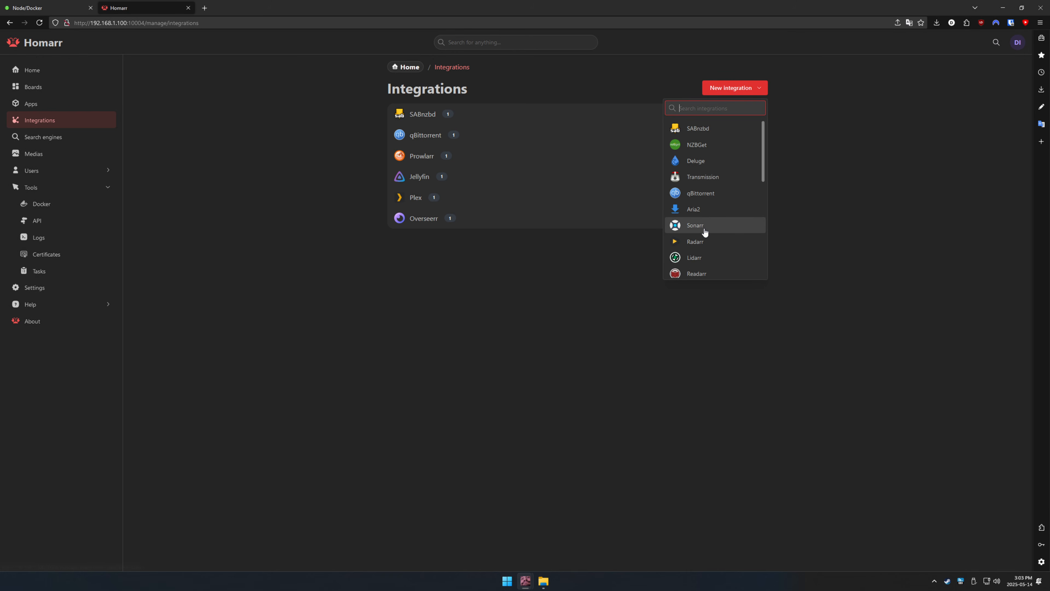
scroll(705, 230, "down", 3)
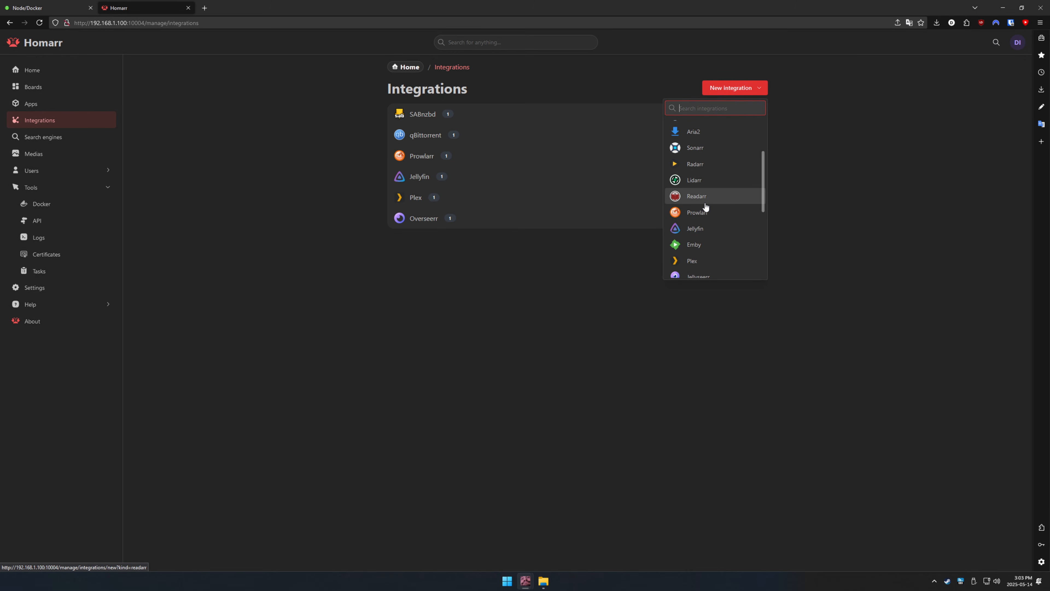
scroll(705, 207, "down", 2)
scroll(719, 174, "up", 5)
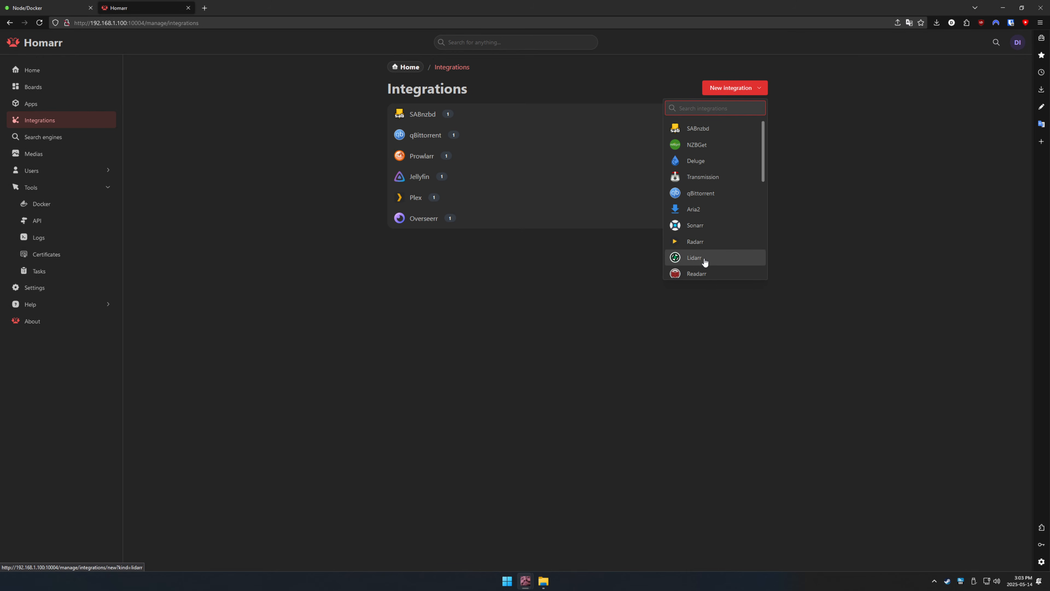
scroll(702, 267, "down", 3)
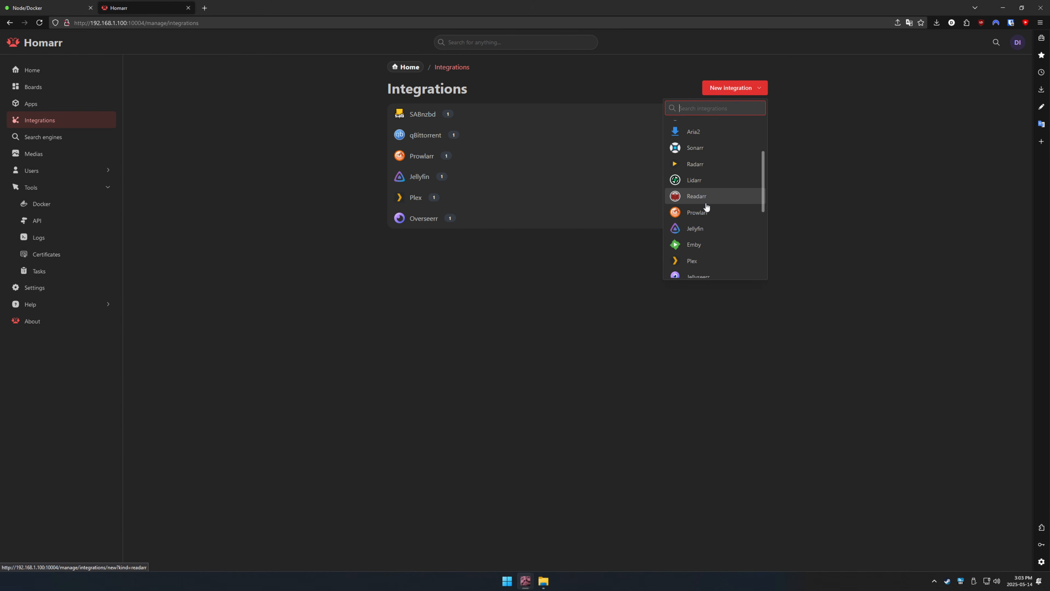
scroll(699, 211, "down", 5)
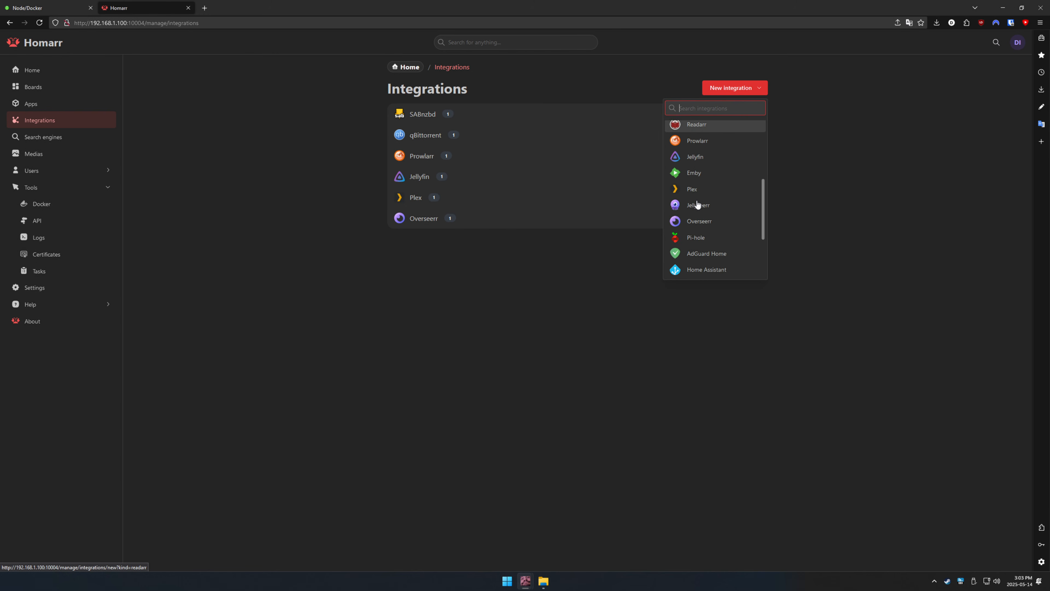
scroll(702, 246, "up", 5)
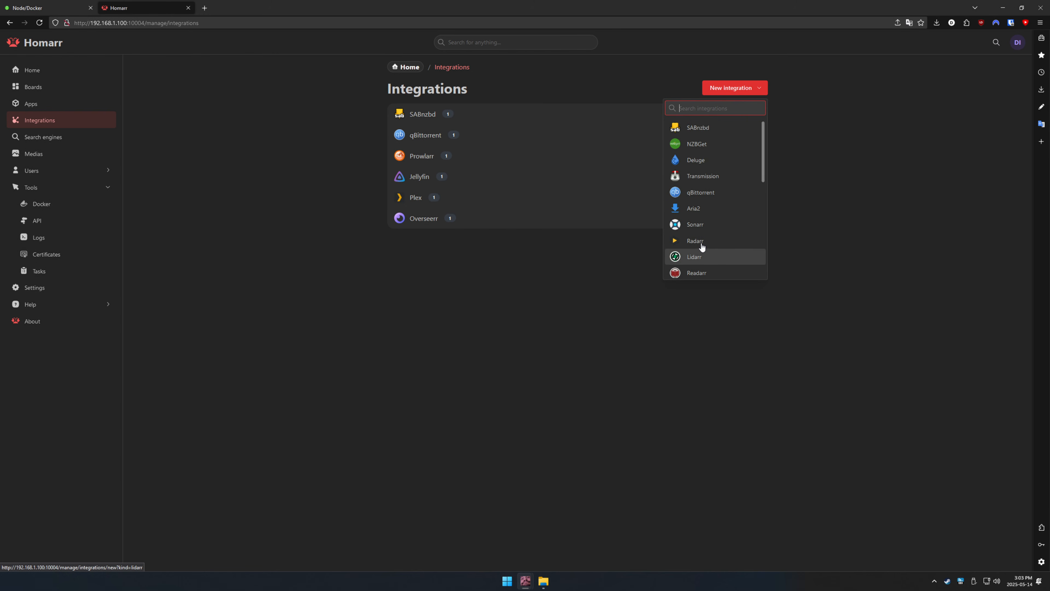
scroll(701, 246, "down", 5)
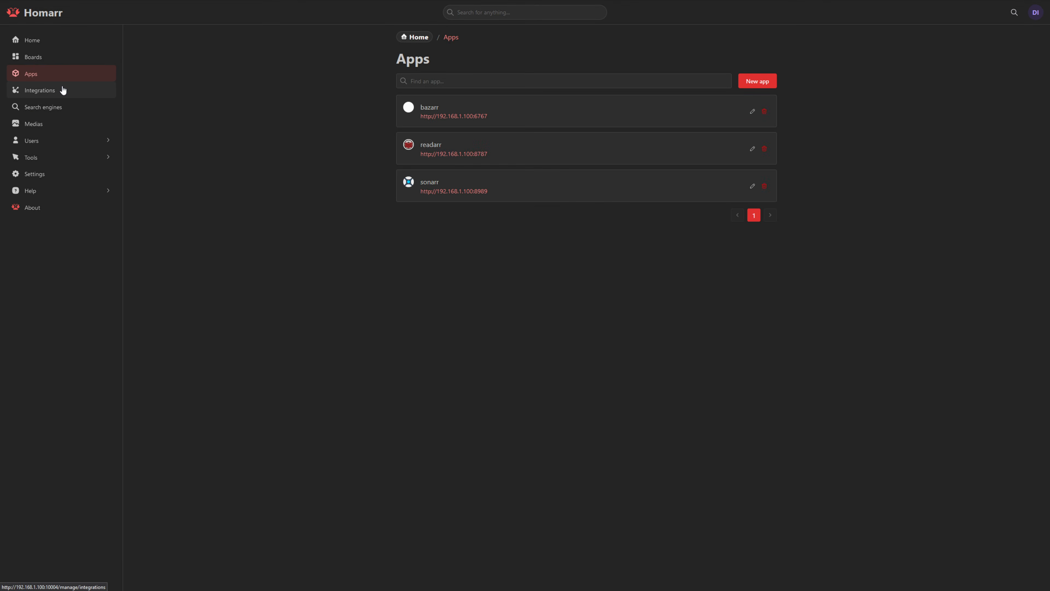
- Review the configured integrations, the new integration choices and the apps list
left_click(64, 89)
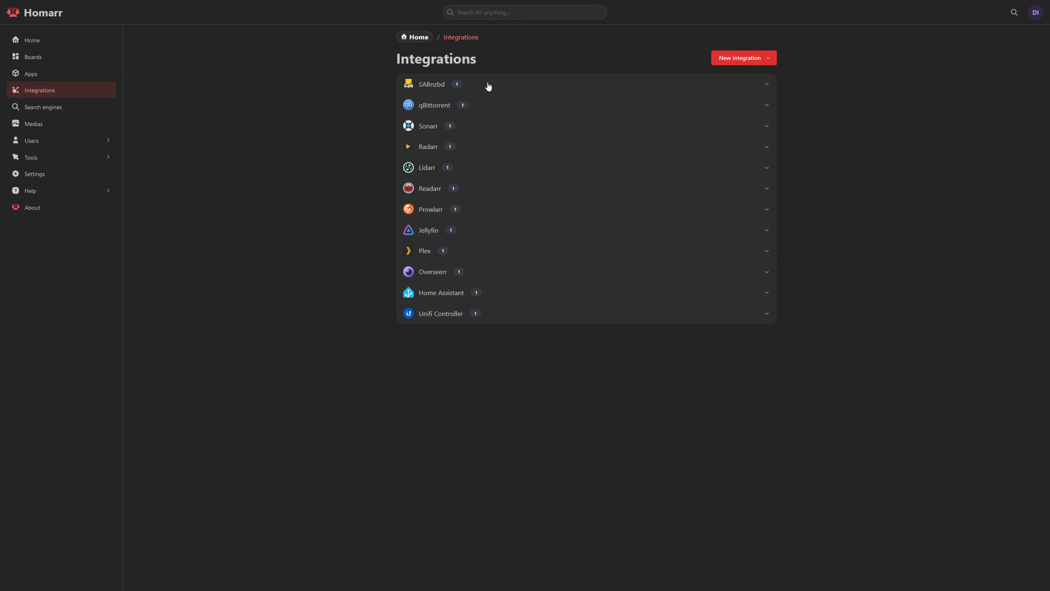
left_click(762, 58)
left_click(727, 102)
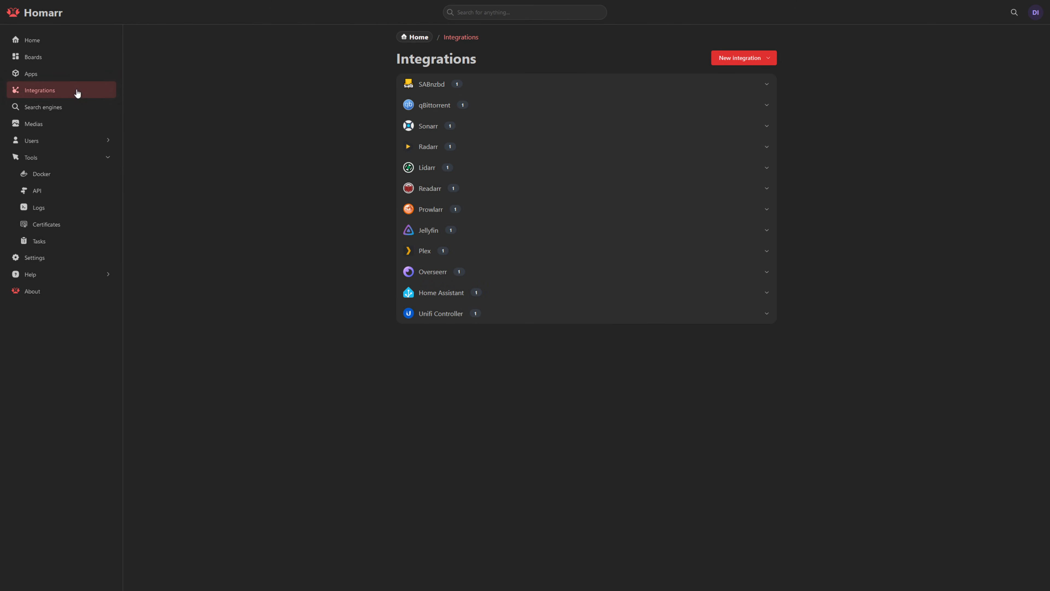
left_click(40, 75)
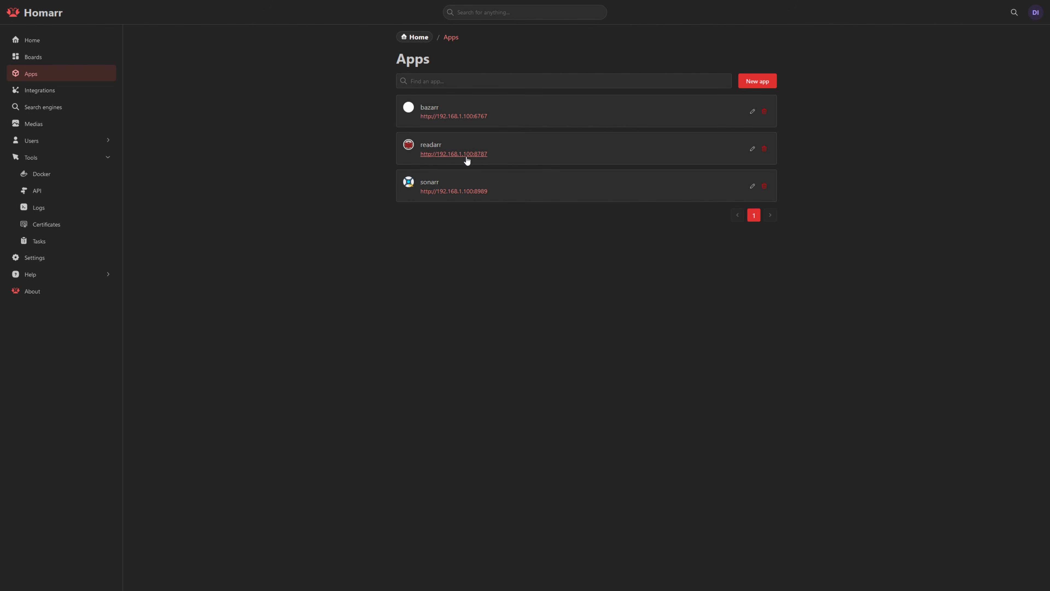
- Open the CADDAC board for editing and add a new app item to it
left_click(69, 57)
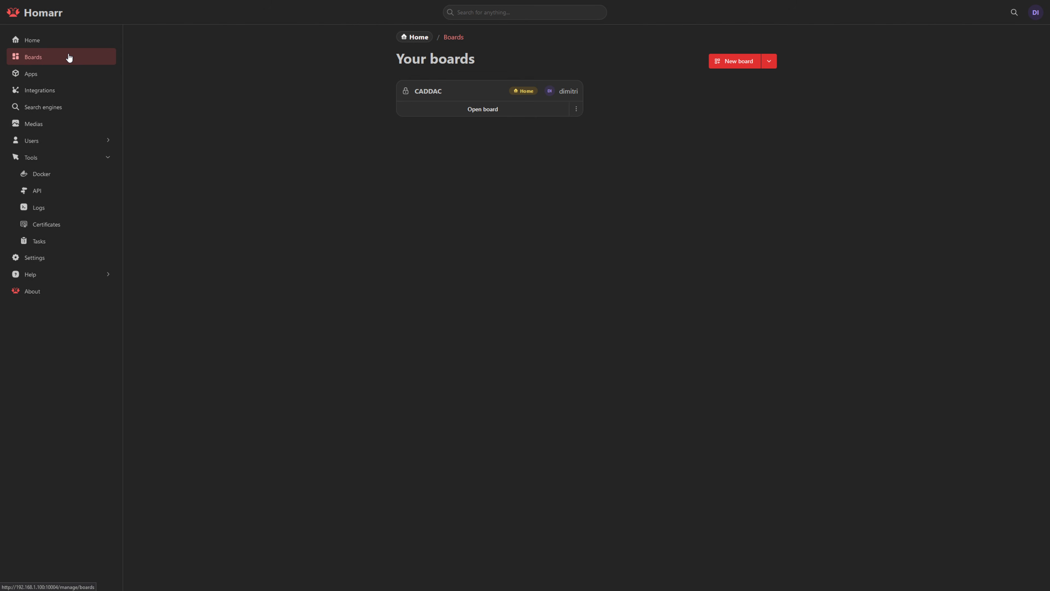
left_click(484, 109)
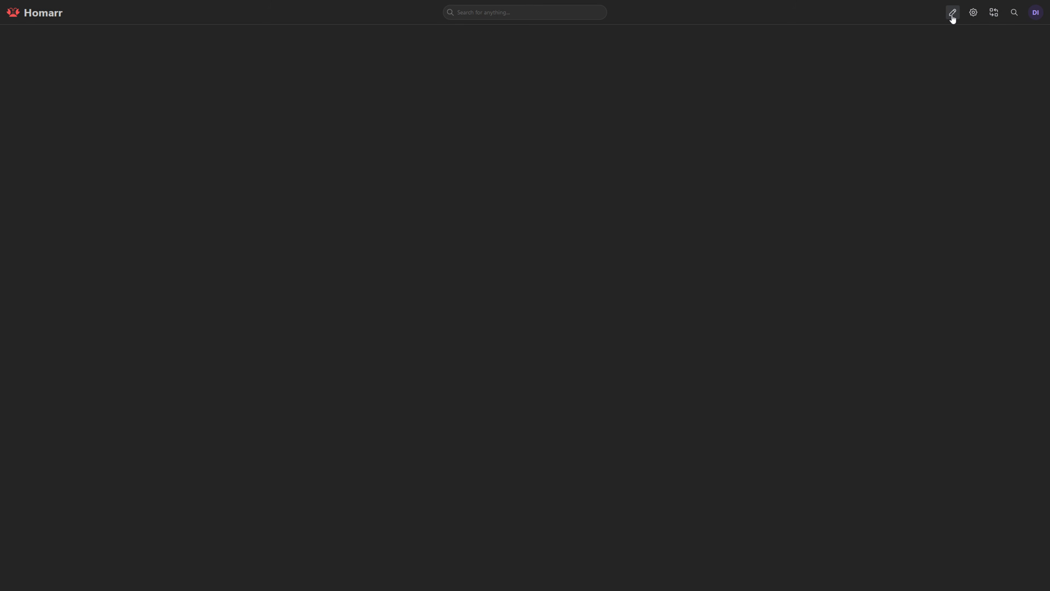
left_click(925, 13)
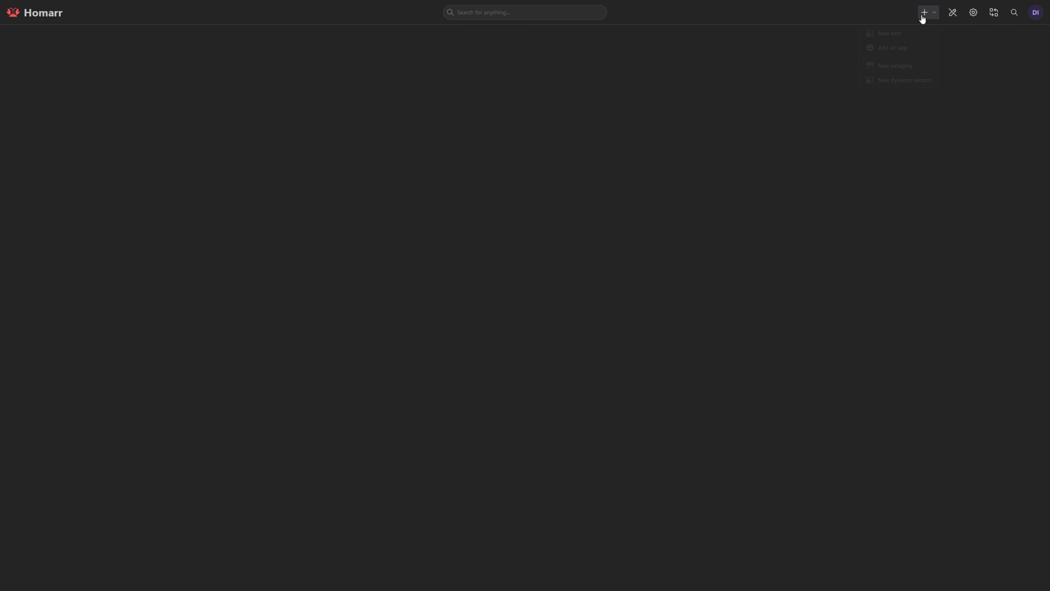
left_click(902, 37)
left_click(421, 145)
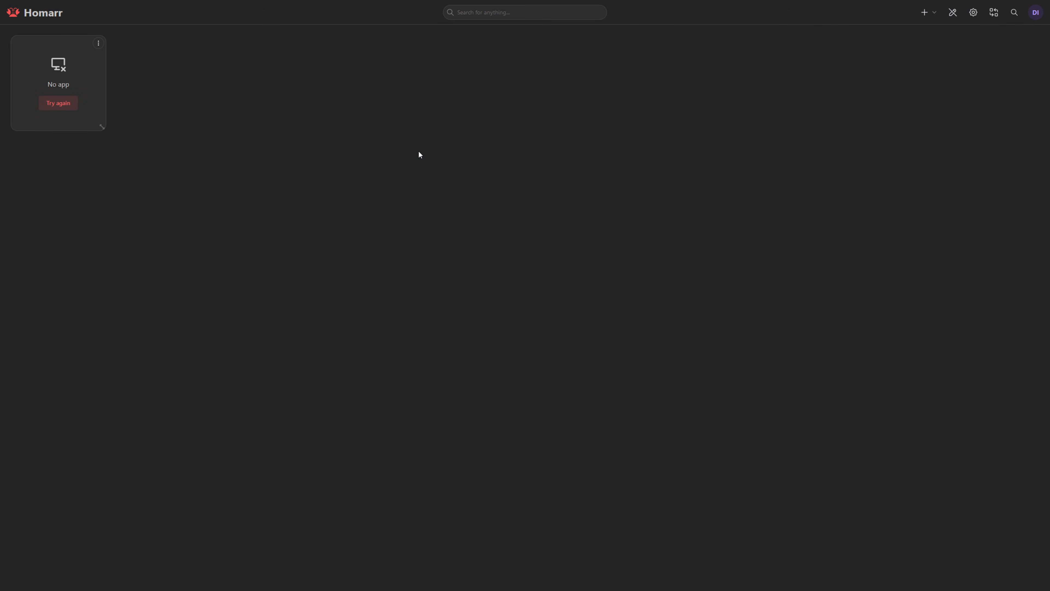
- Assign the sonarr app to the empty board item, keeping its default display options, and save the item
left_click(98, 43)
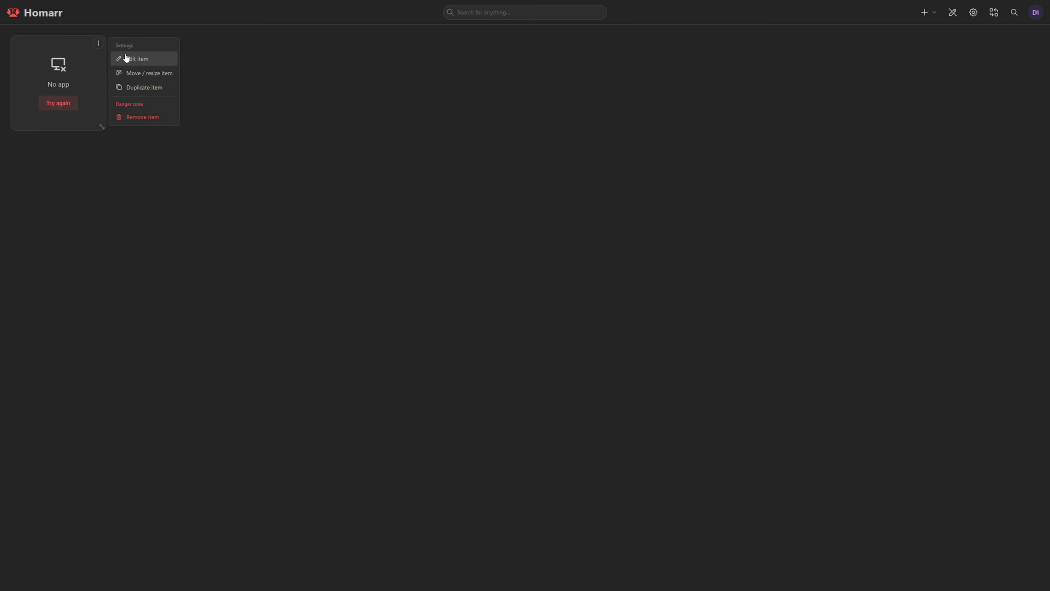
left_click(126, 59)
left_click(480, 72)
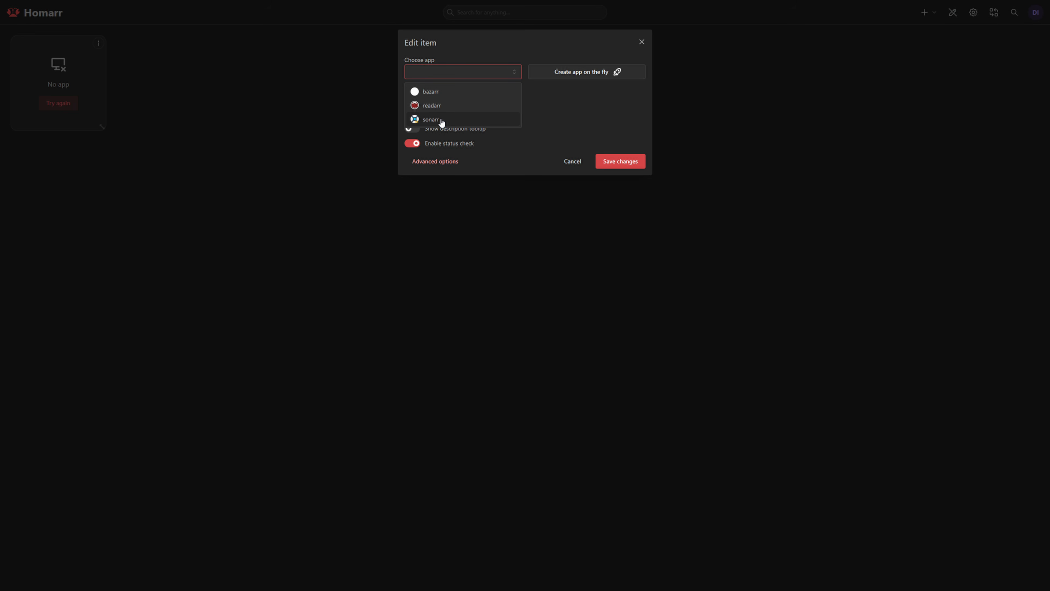
left_click(432, 119)
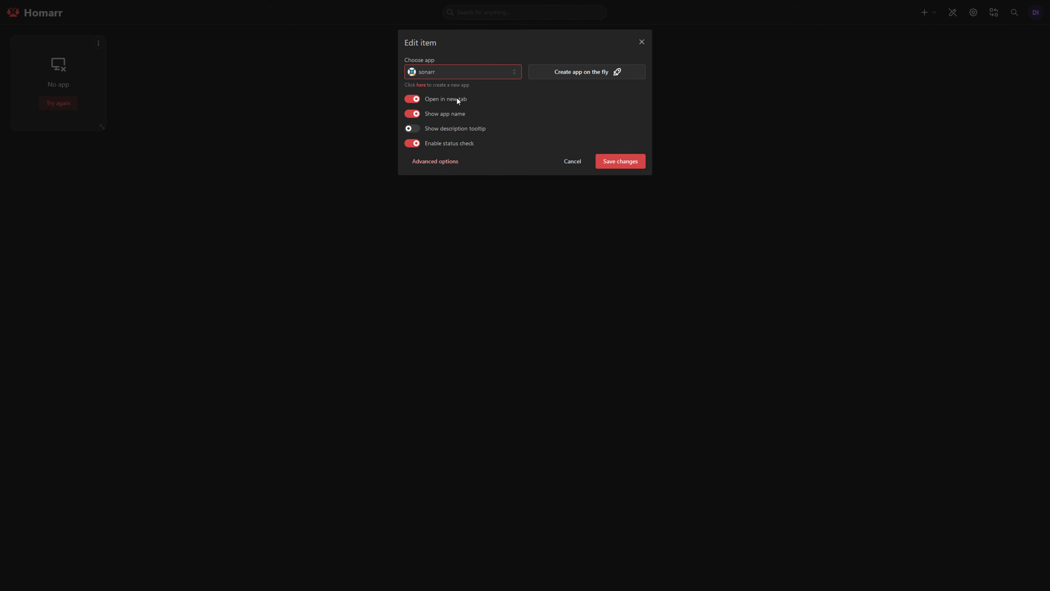
left_click(627, 163)
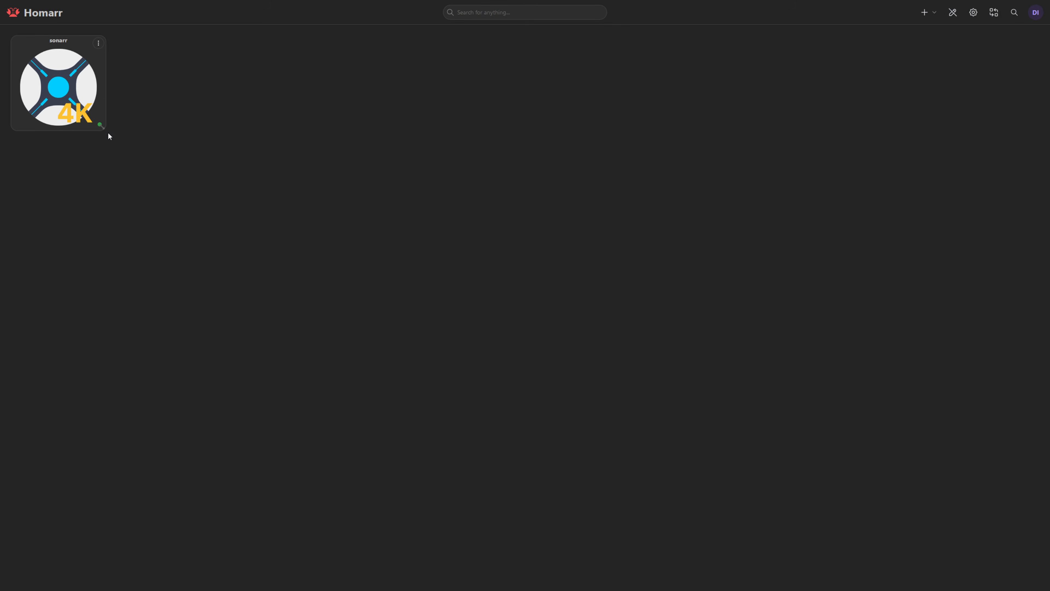
- Check the sonarr item's advanced options for title, custom CSS classes and border color, leaving them as they are
left_click(99, 43)
left_click(126, 66)
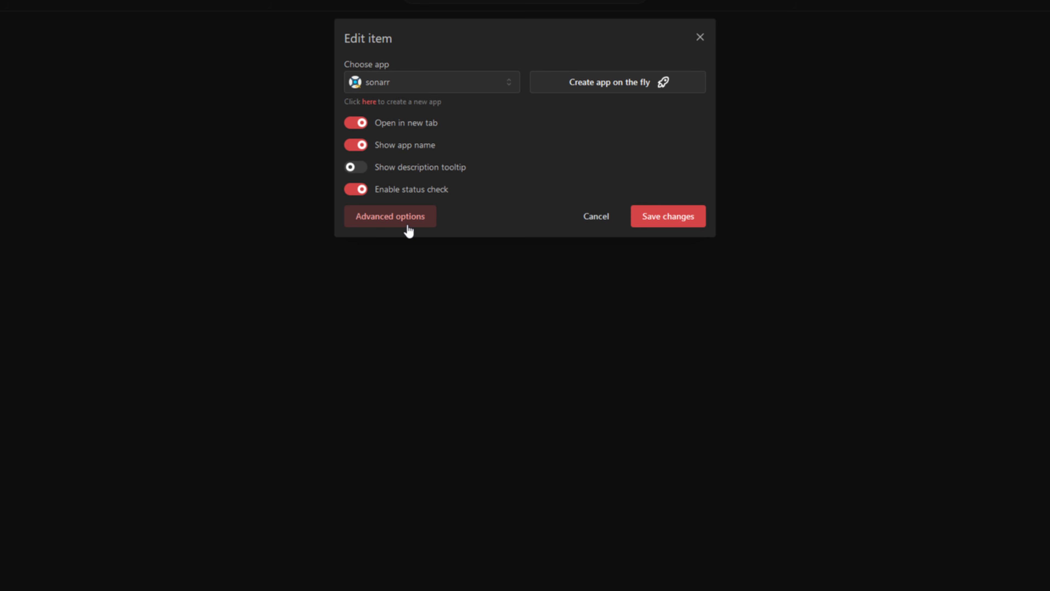
left_click(414, 220)
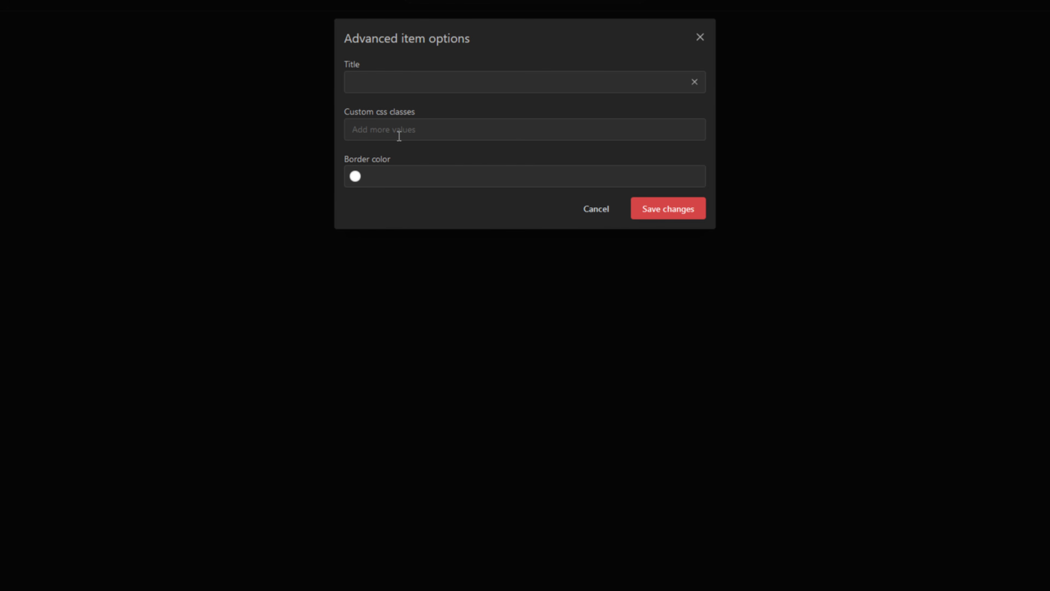
left_click(595, 213)
left_click(594, 212)
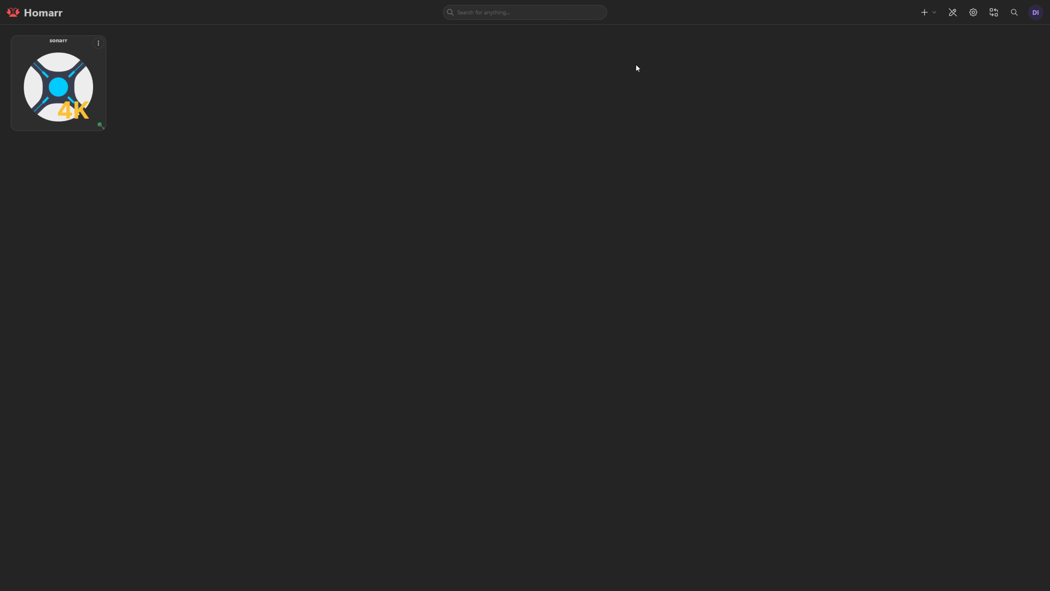
- Change the sonarr app's icon to sonarr.png from homarr-labs/dashboard-icons and save the app
left_click(1035, 12)
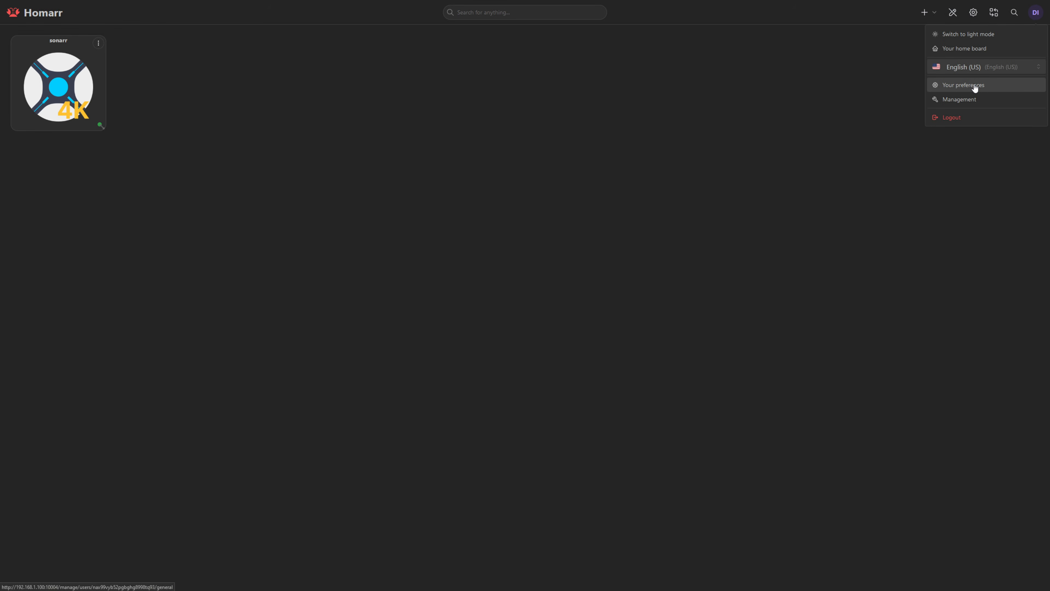
left_click(964, 85)
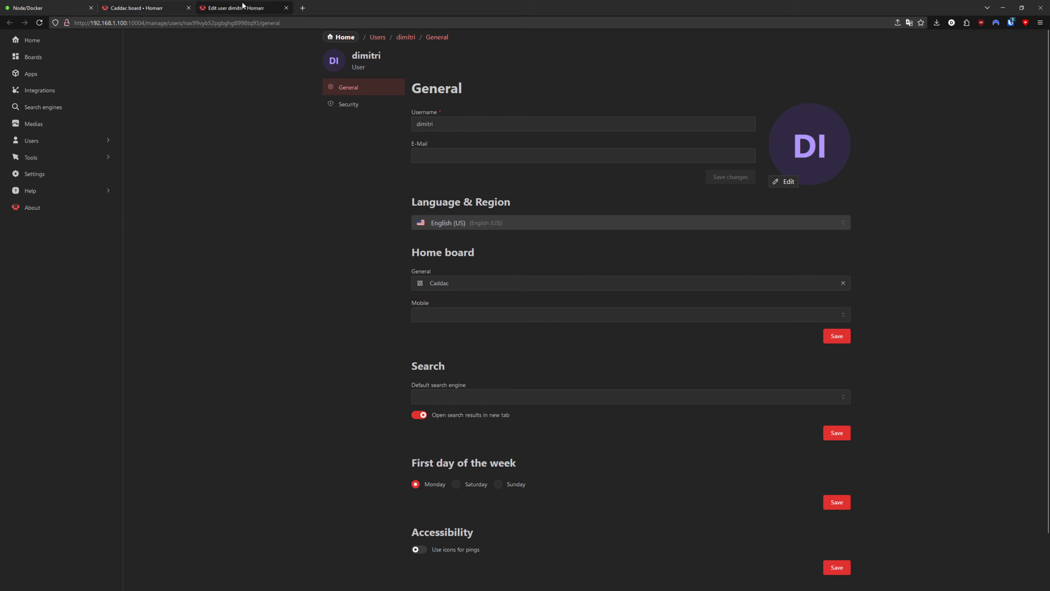
left_click(43, 74)
left_click(752, 186)
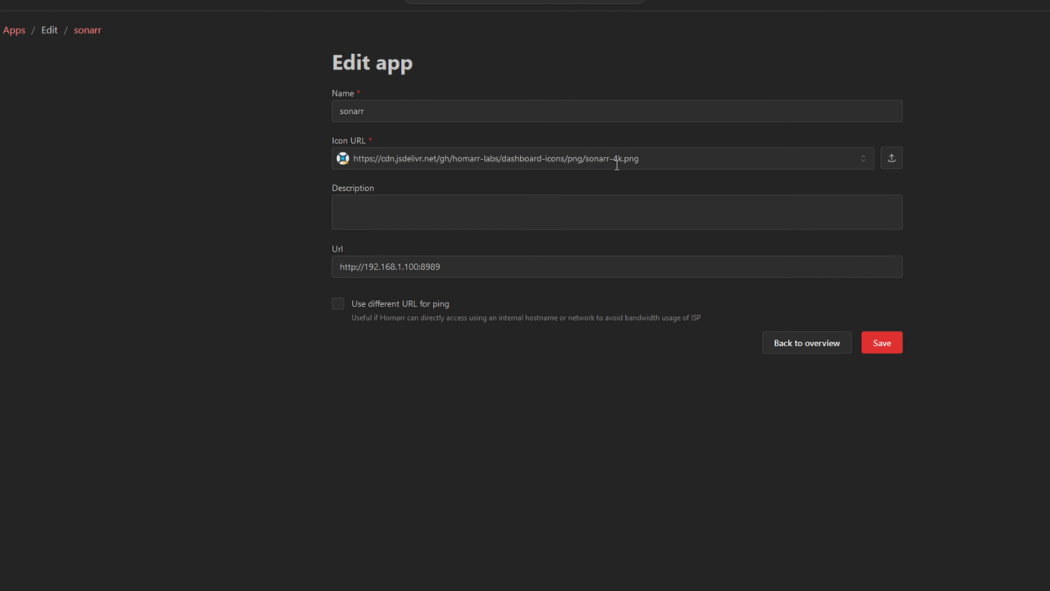
left_click(698, 164)
left_click_drag(680, 158, 343, 147)
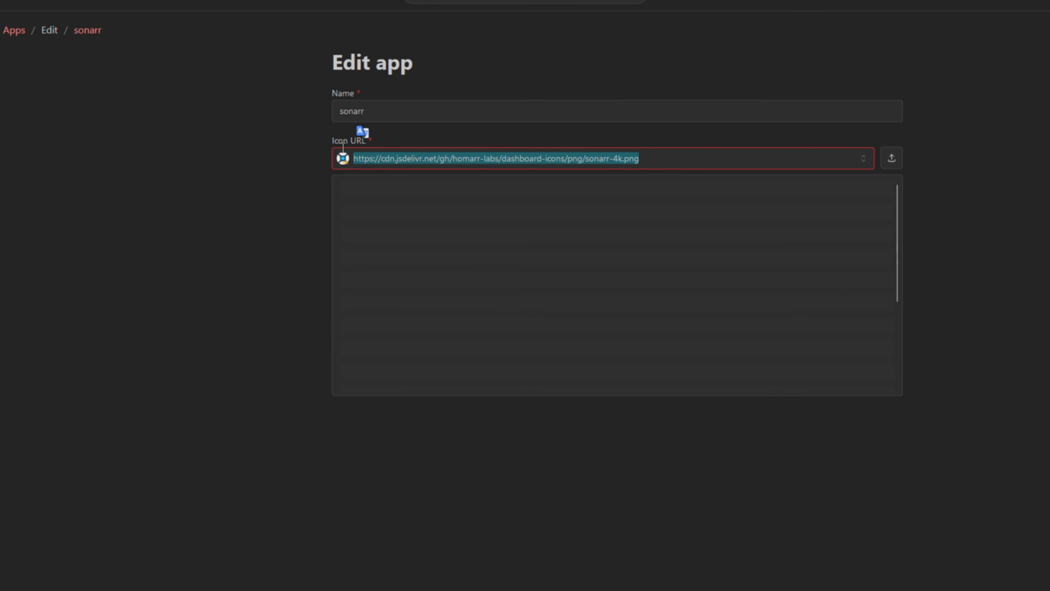
type("sonarr")
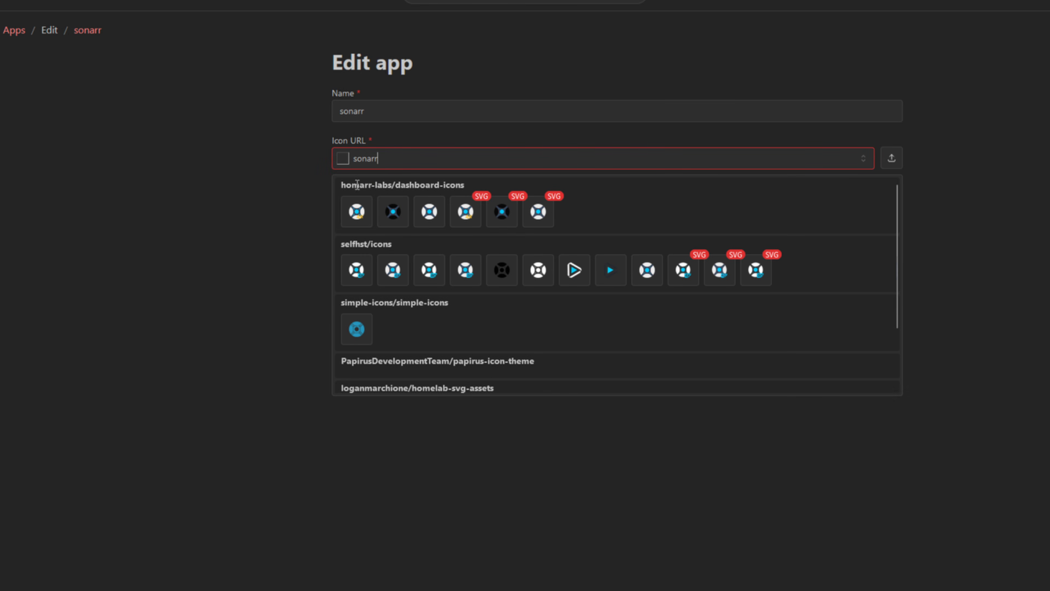
left_click(424, 218)
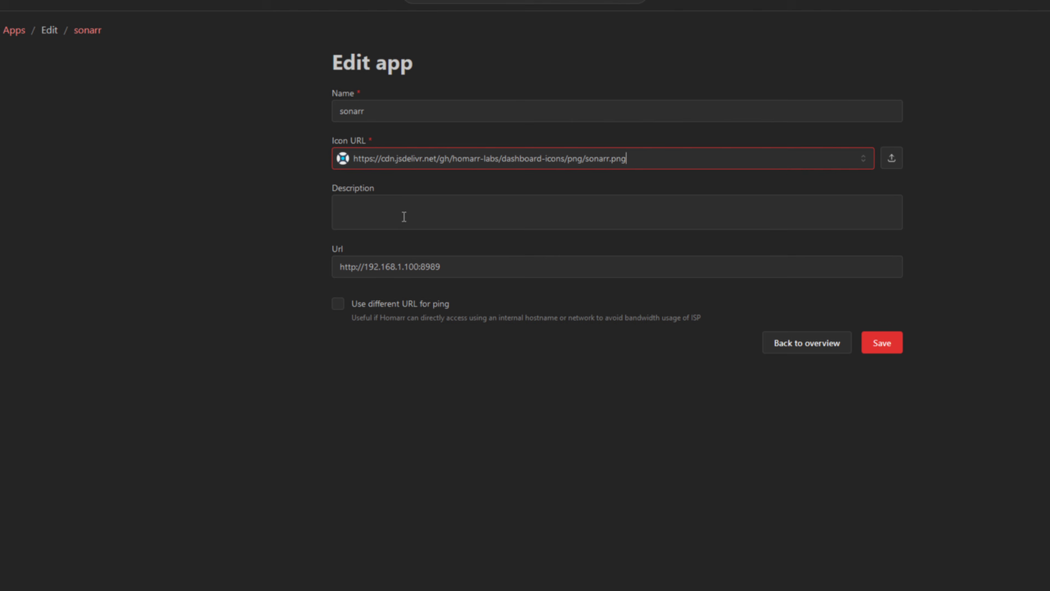
left_click(889, 345)
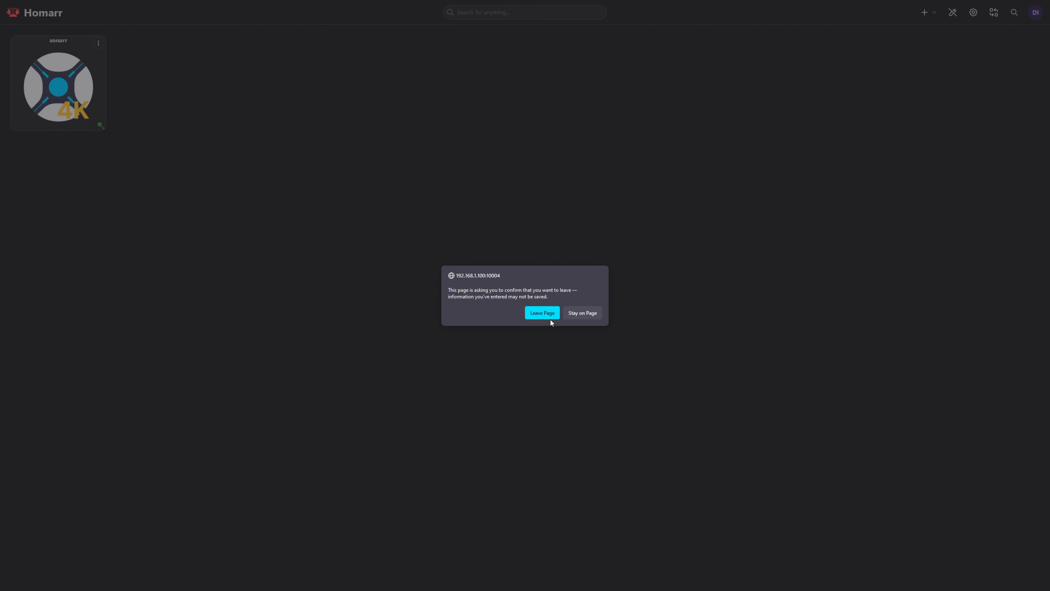
- Stay on the Caddac board, save its edits by leaving edit mode, and reload the page
left_click(578, 313)
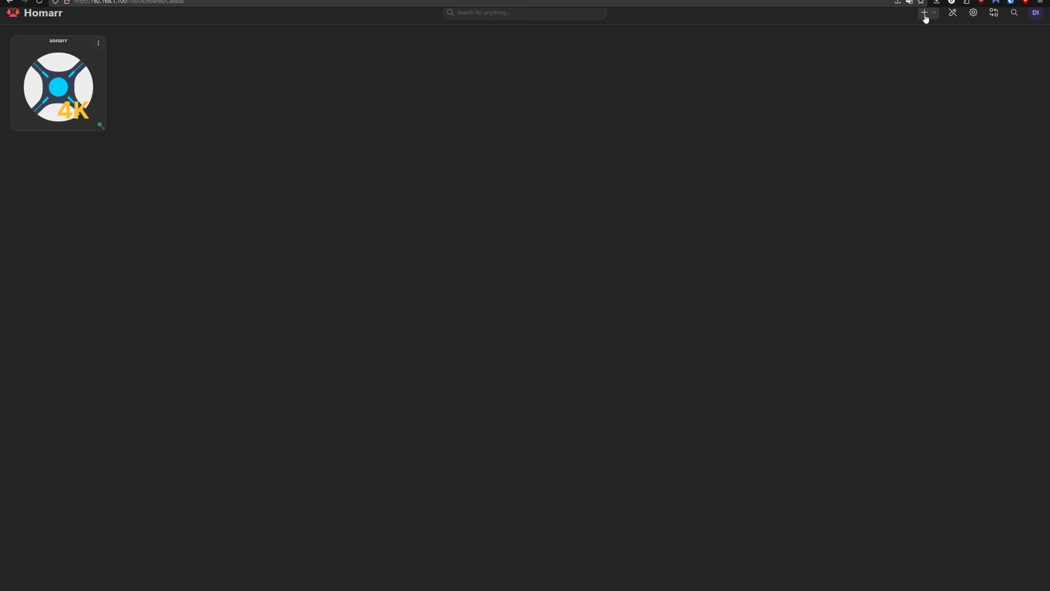
left_click(951, 17)
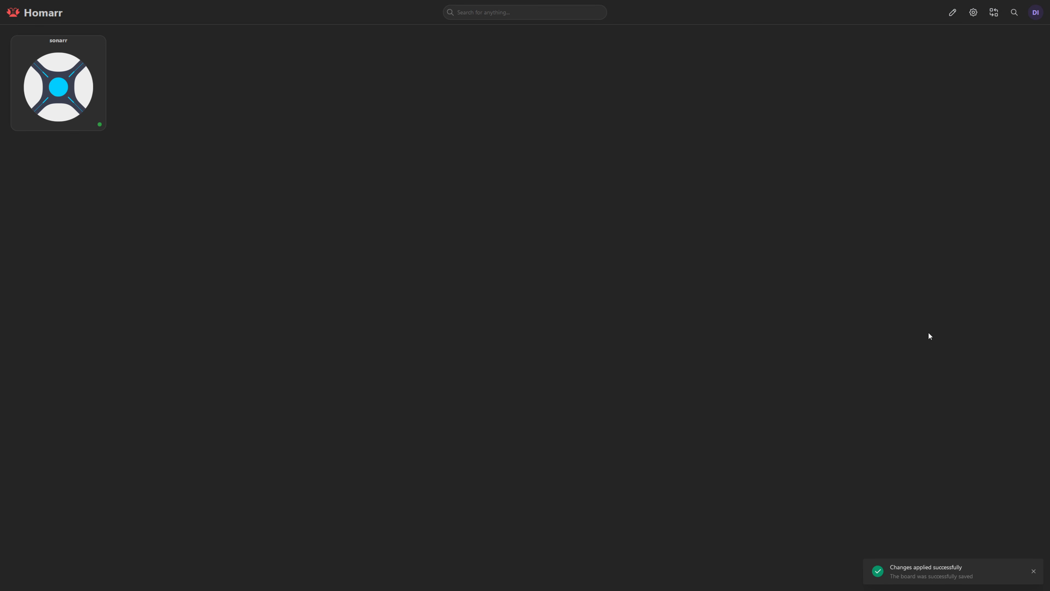
key("F5")
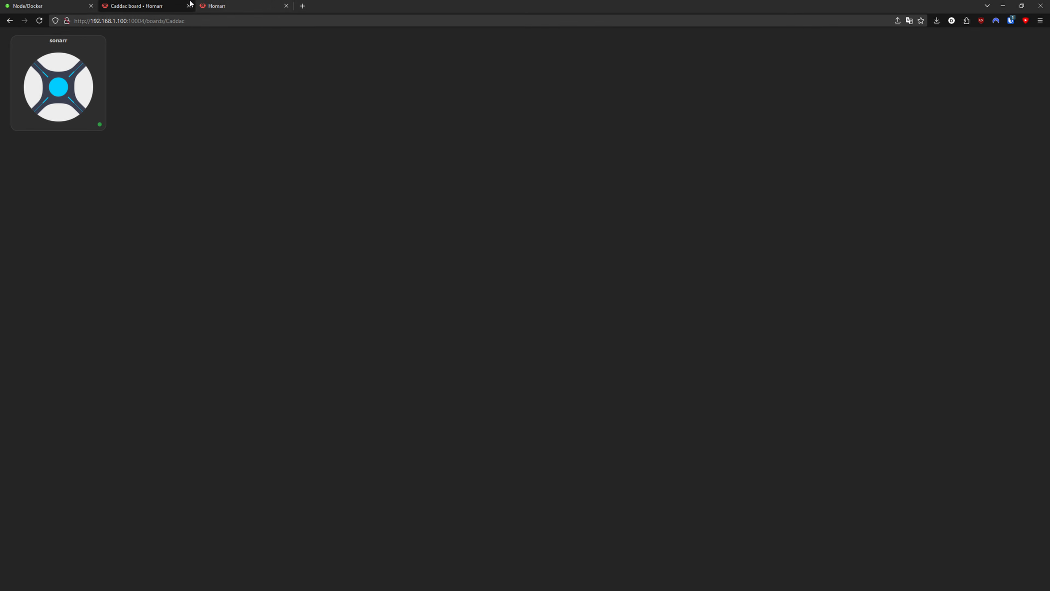
- In the Docker containers list, select immich, overseerr, sabnzbd, qbittorrent, lidarr and prowlarr
left_click(220, 5)
scroll(313, 290, "down", 2)
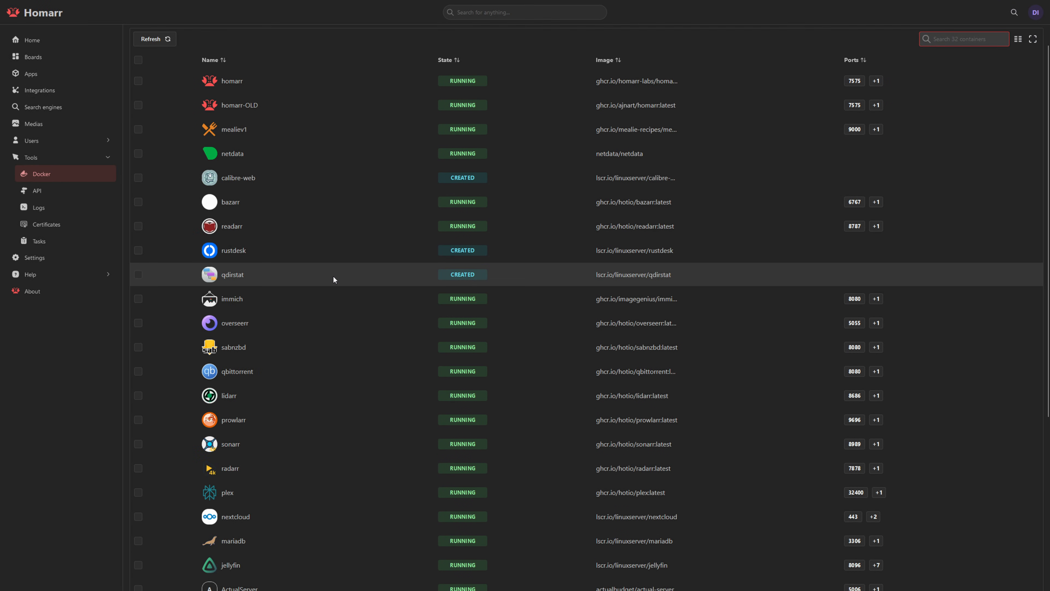
scroll(319, 230, "up", 2)
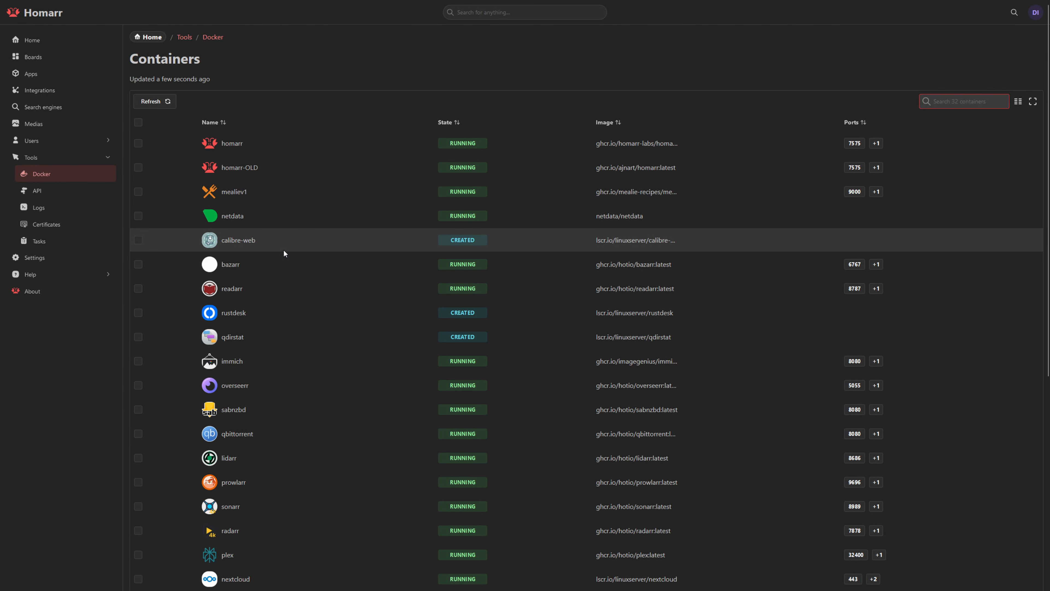
scroll(273, 244, "down", 3)
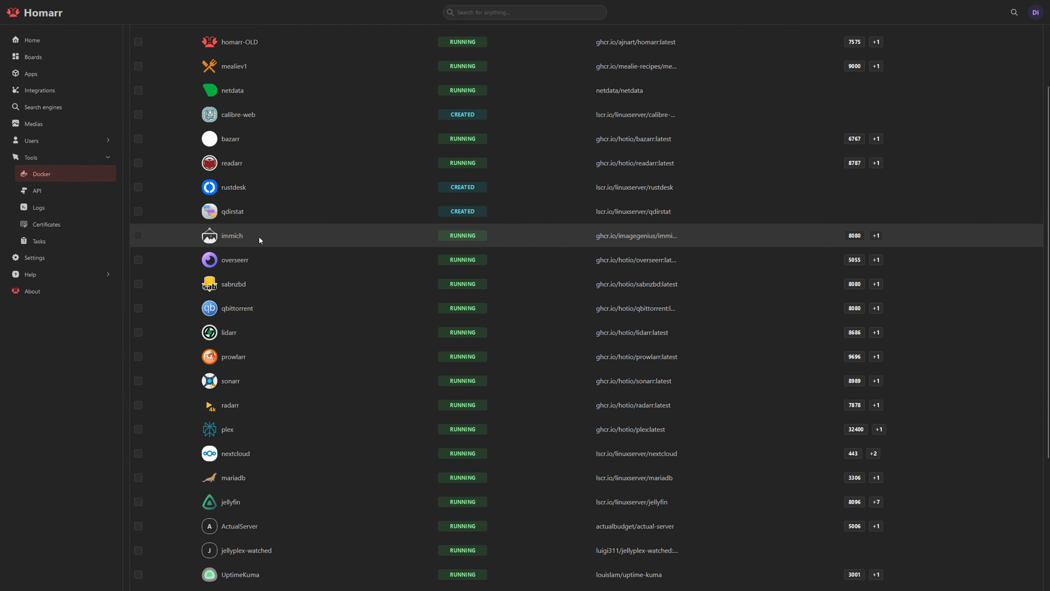
left_click(139, 259)
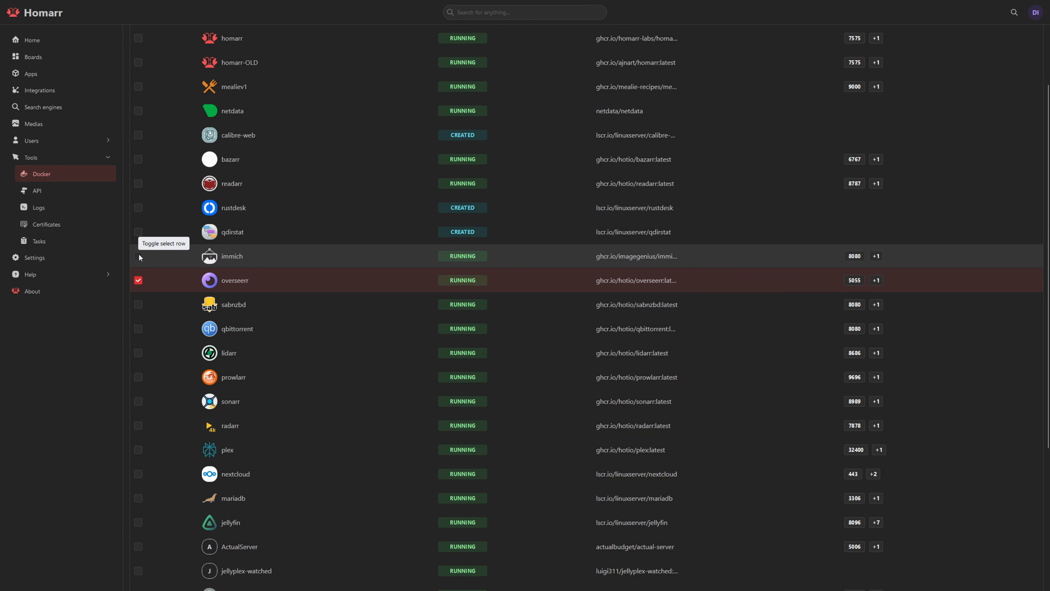
left_click(138, 257)
scroll(156, 263, "down", 1)
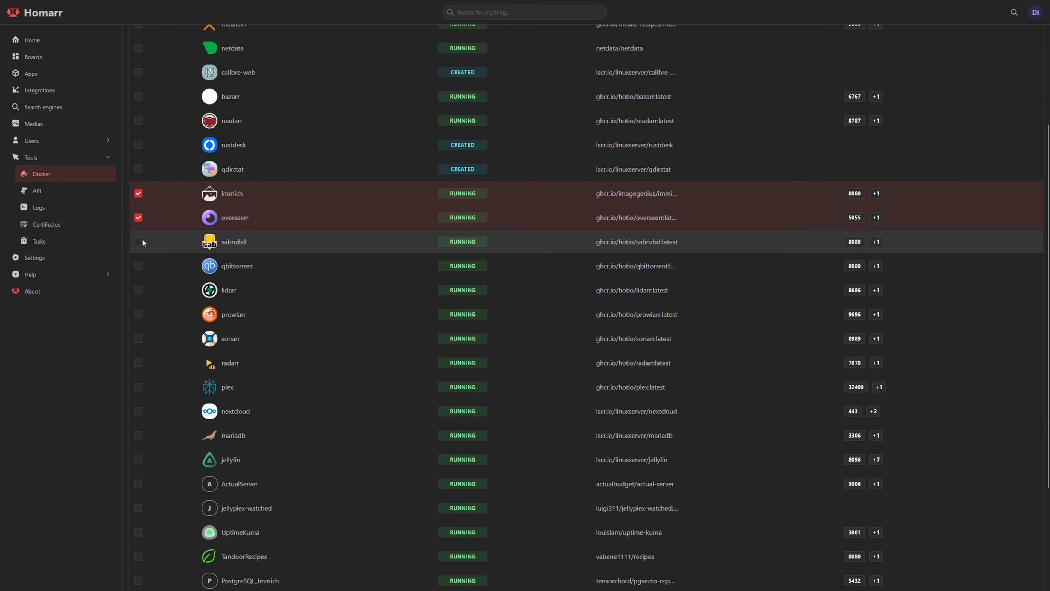
left_click(138, 242)
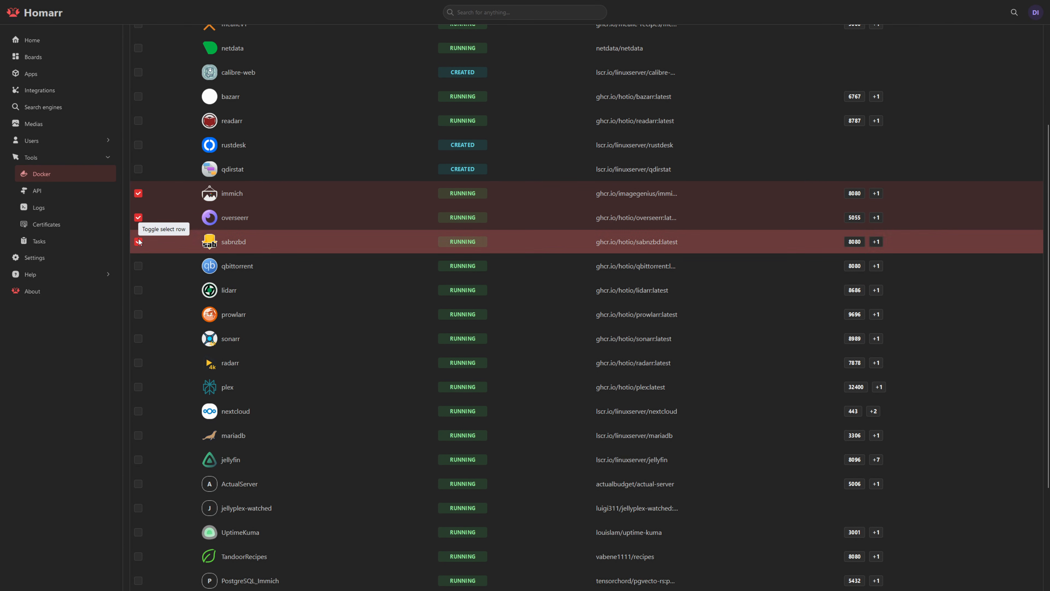
left_click(139, 266)
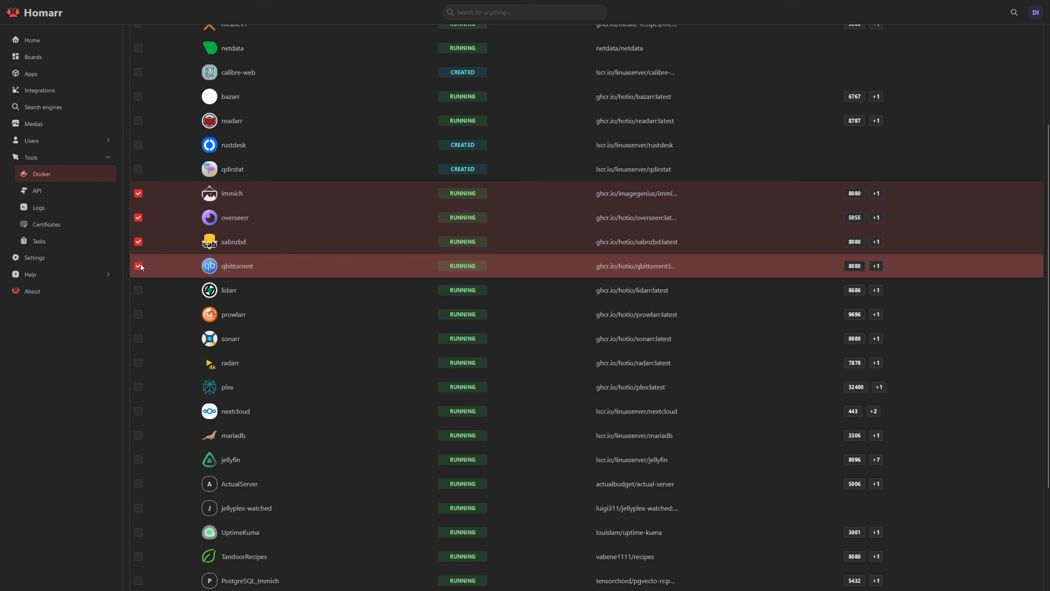
left_click(138, 290)
left_click(137, 313)
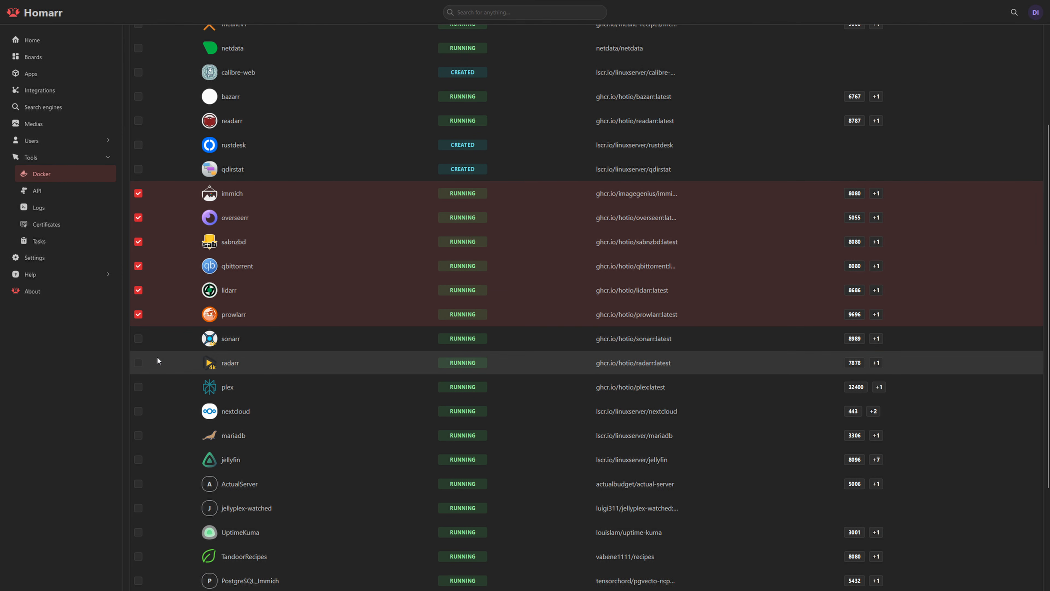
- Add radarr, plex, jellyfin and Homebox to the container selection
left_click(137, 362)
scroll(180, 360, "down", 3)
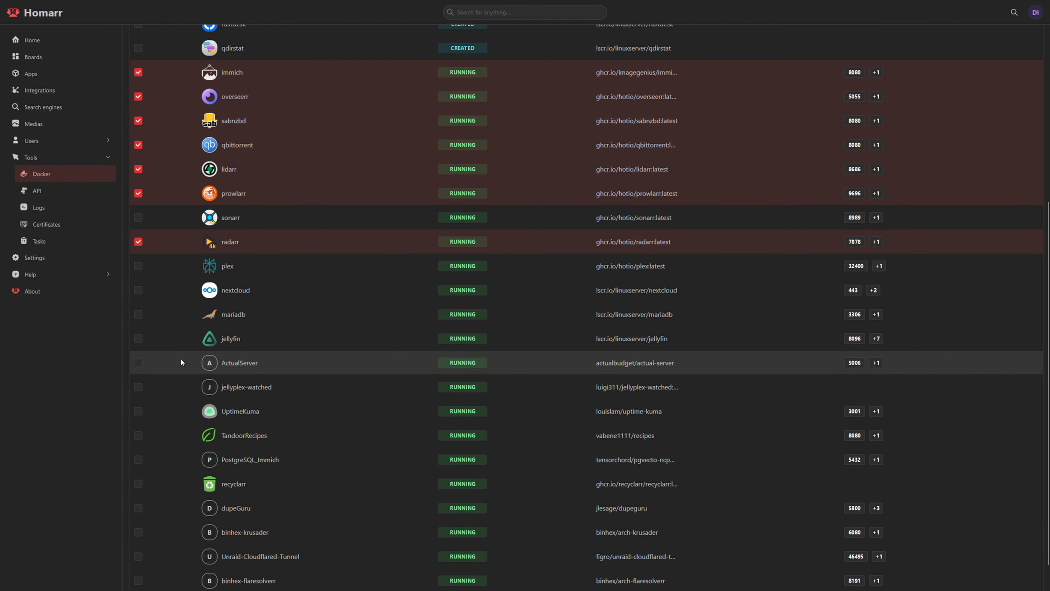
left_click(138, 261)
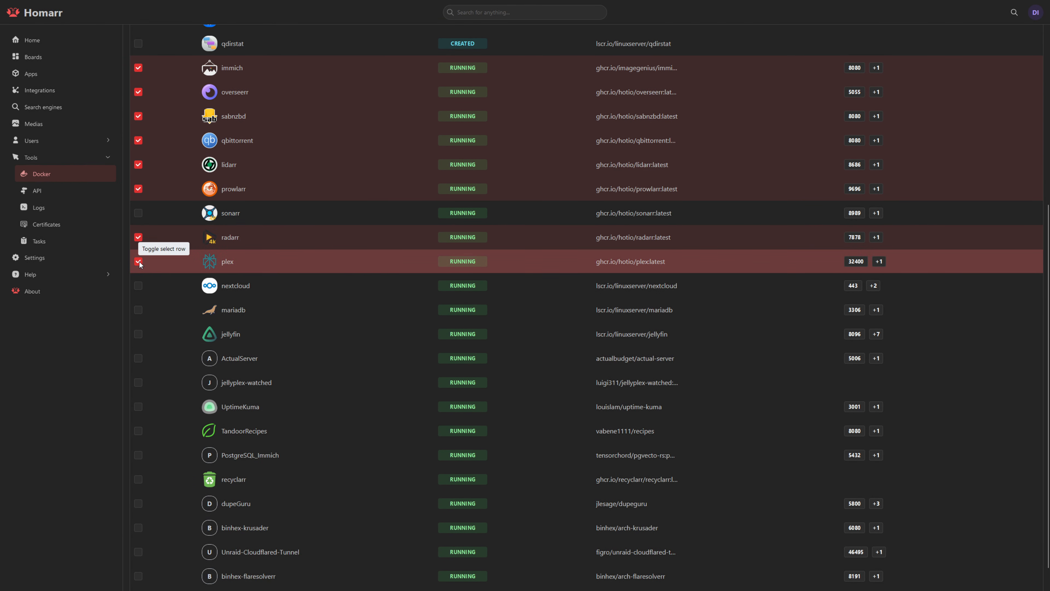
scroll(138, 285, "down", 1)
left_click(138, 305)
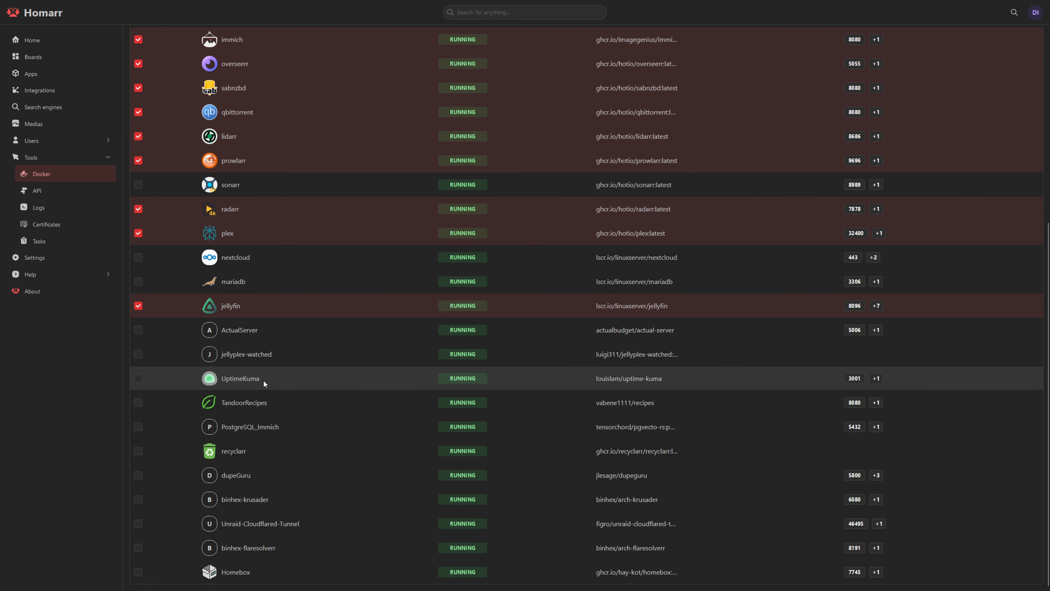
left_click(138, 572)
scroll(210, 331, "up", 10)
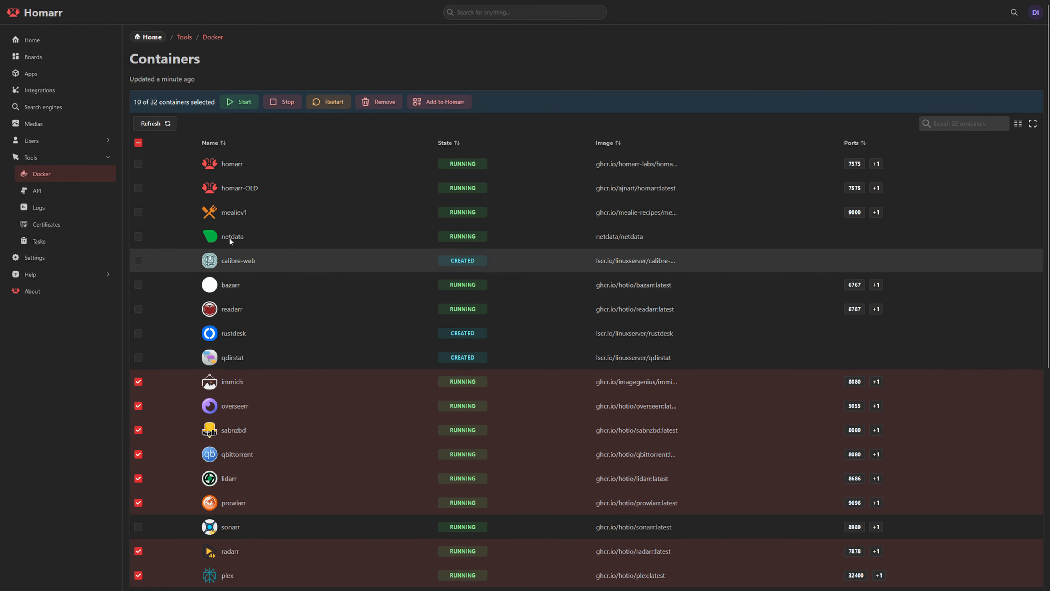
- Add the selected containers to Homarr, replacing the host in each URL with 192.168.1.100 and keeping the ports
left_click(457, 105)
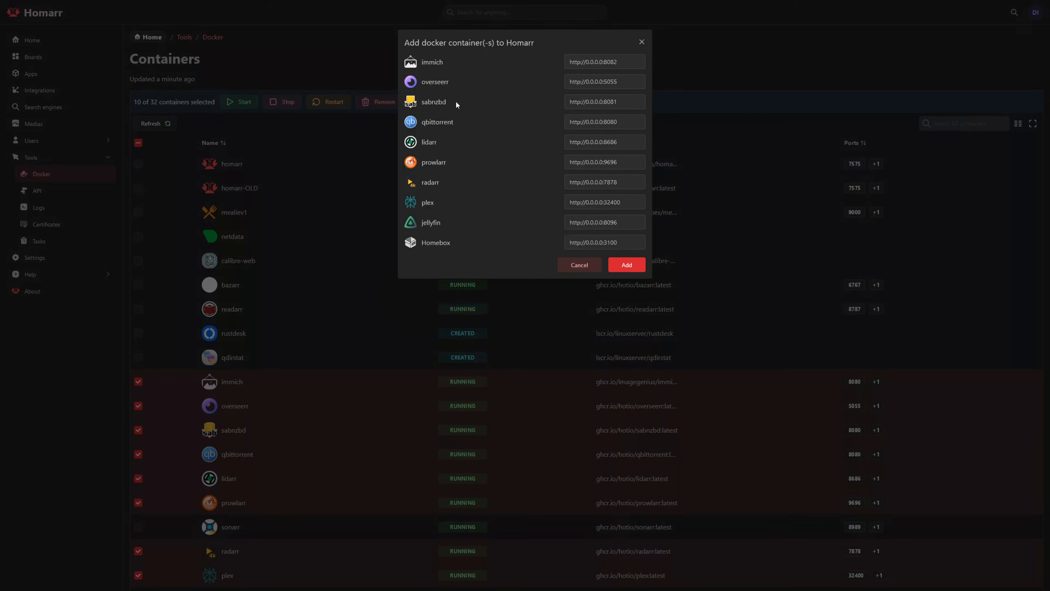
left_click_drag(603, 62, 596, 100)
type("192.168.1.100")
type("192.168.1.100")
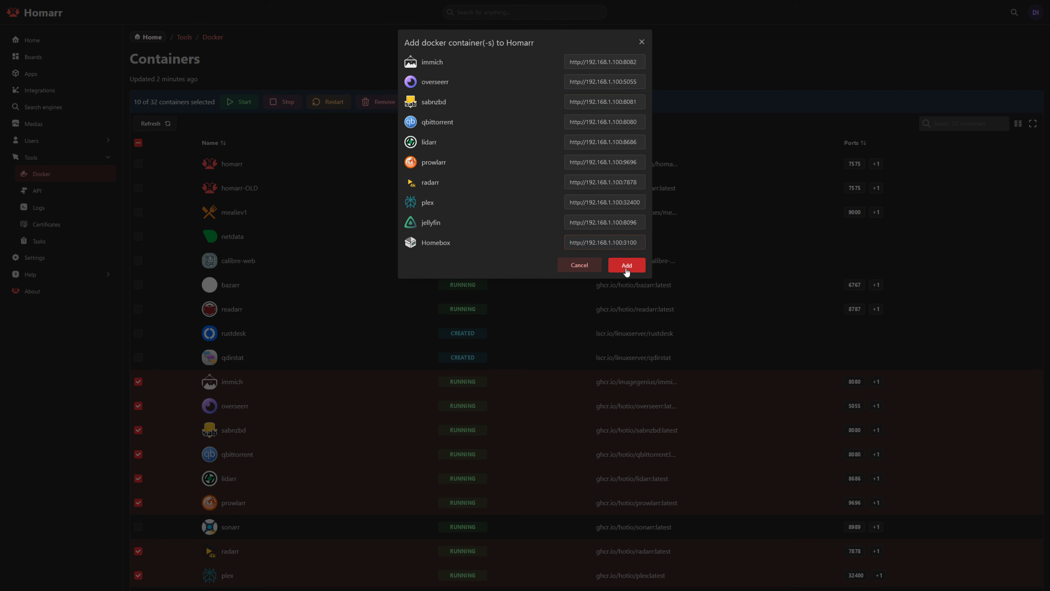
left_click(626, 265)
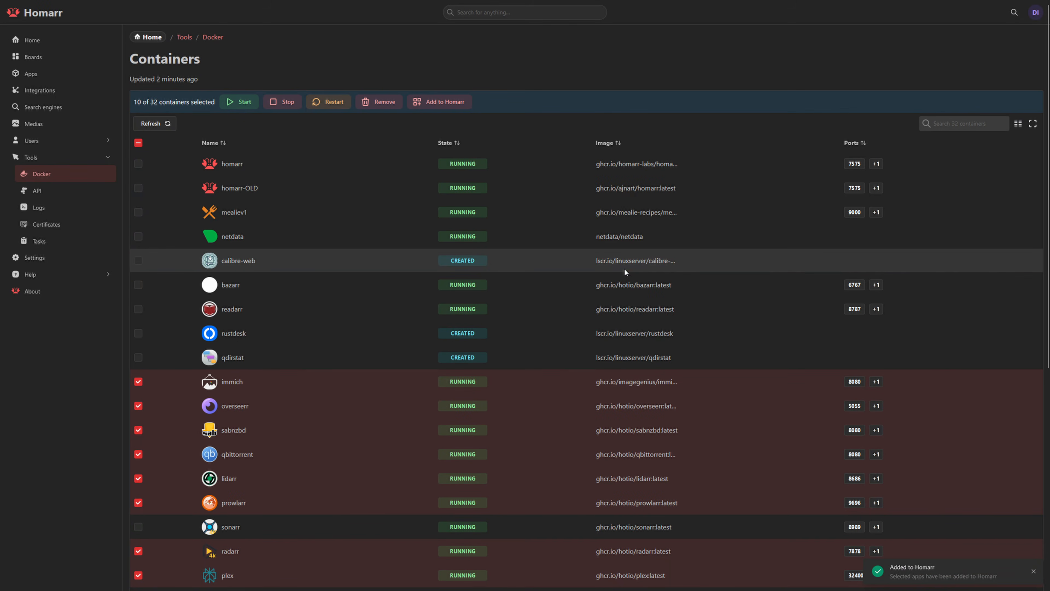
- In the Apps list, edit bazarr and replace its icon with the black-screen dashboard icon found by searching "baza"
left_click(62, 76)
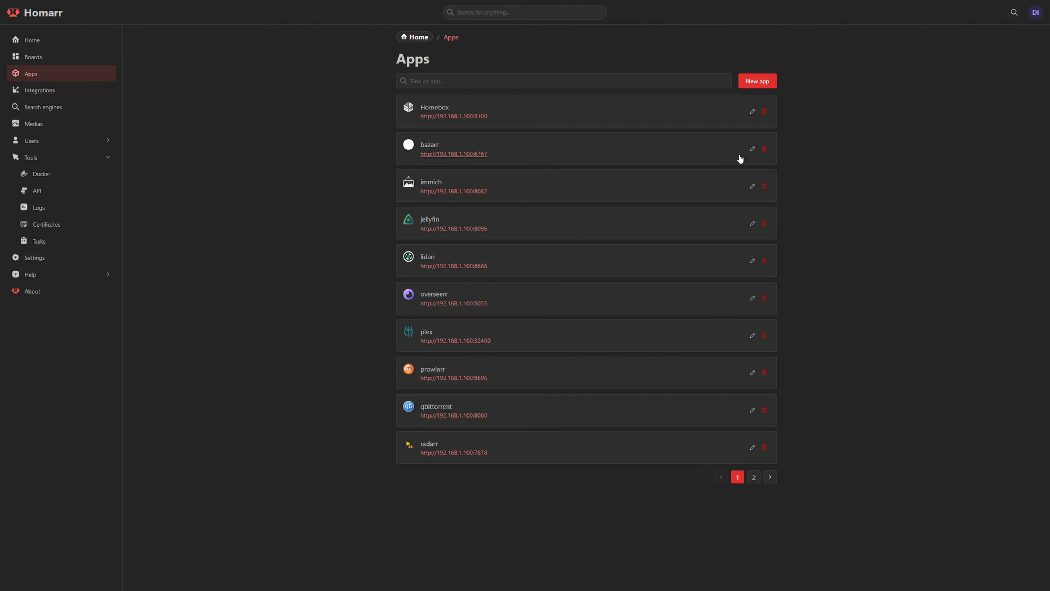
left_click(751, 148)
left_click(632, 120)
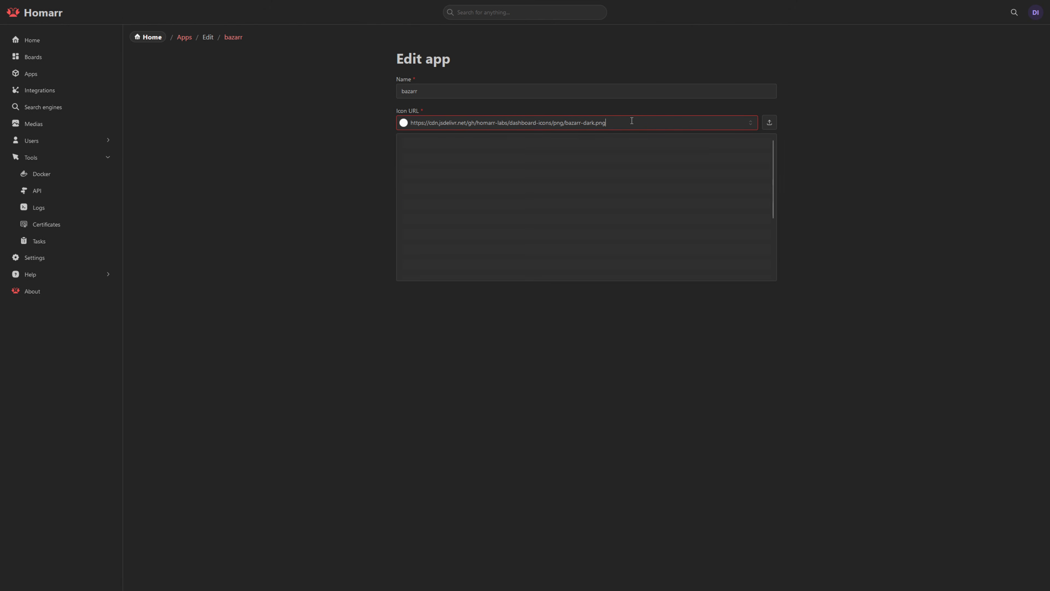
double_click(632, 120)
type("baza")
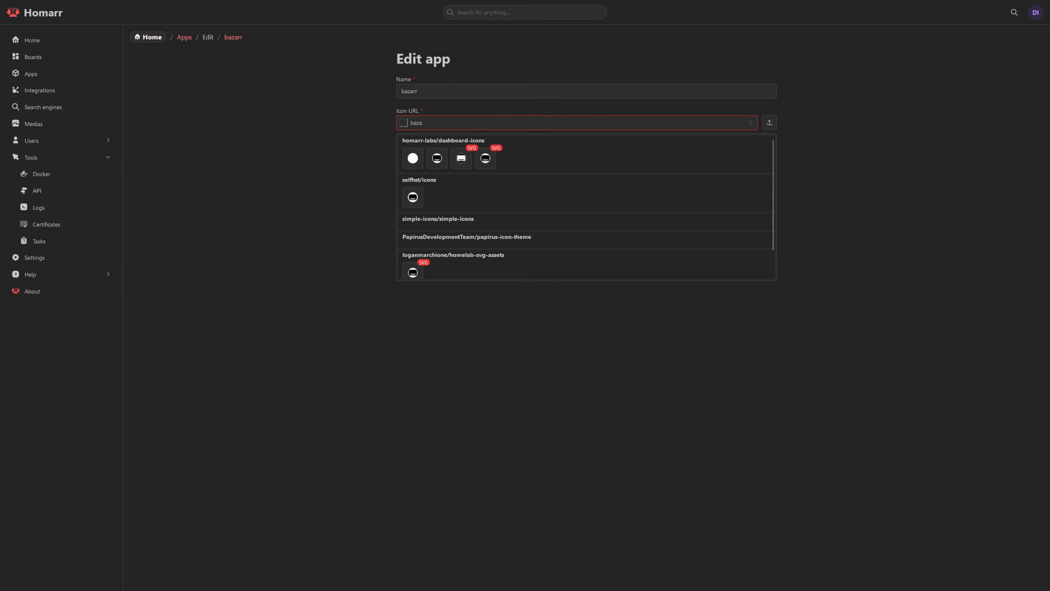
left_click(437, 157)
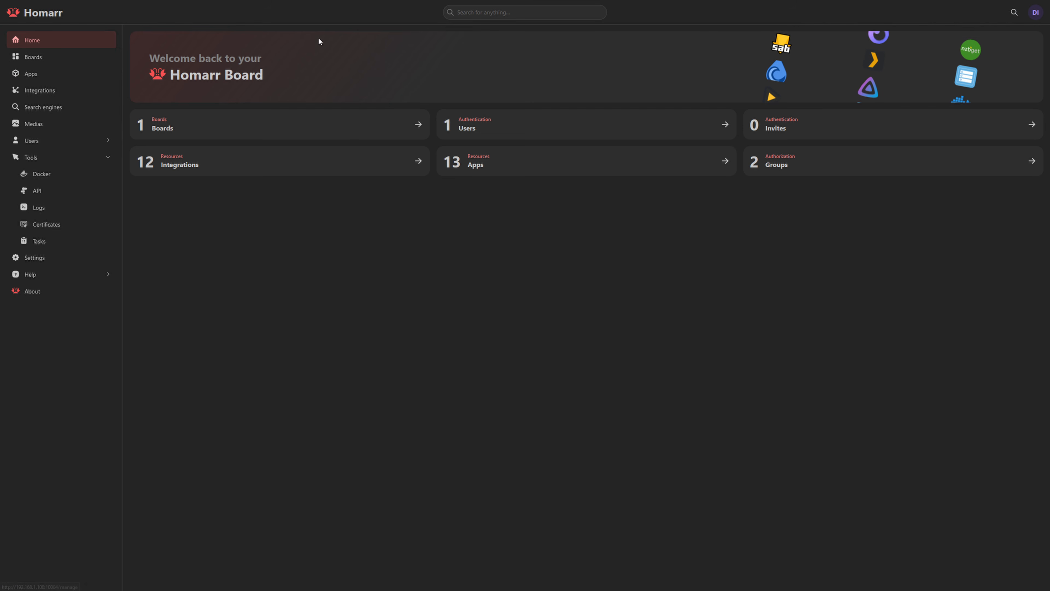
- Open the Caddac board, place the imported apps on it after sonarr, and leave edit mode
left_click(31, 58)
left_click(443, 106)
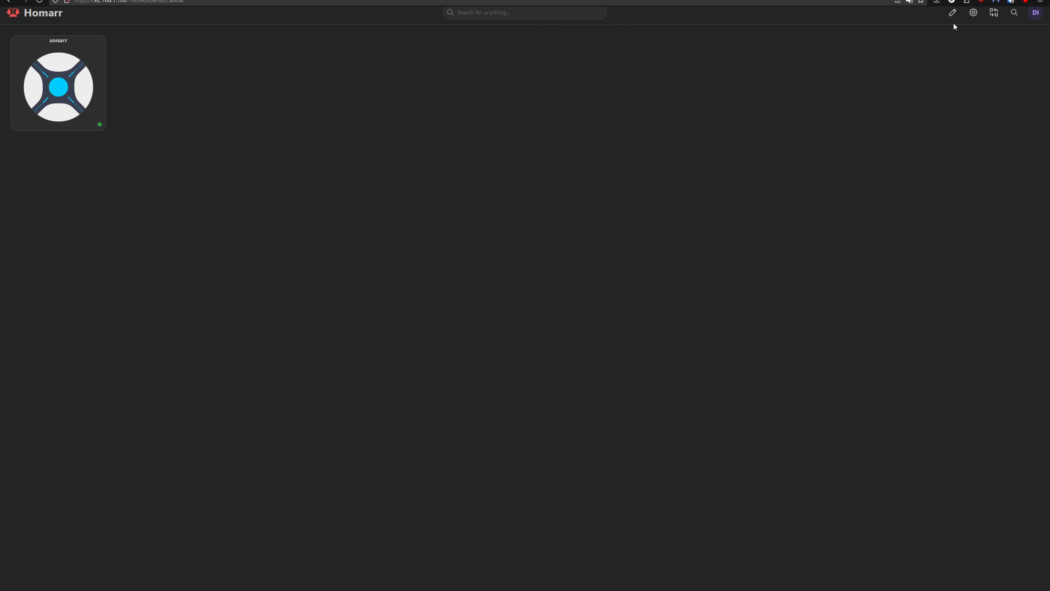
left_click(952, 12)
left_click(952, 12)
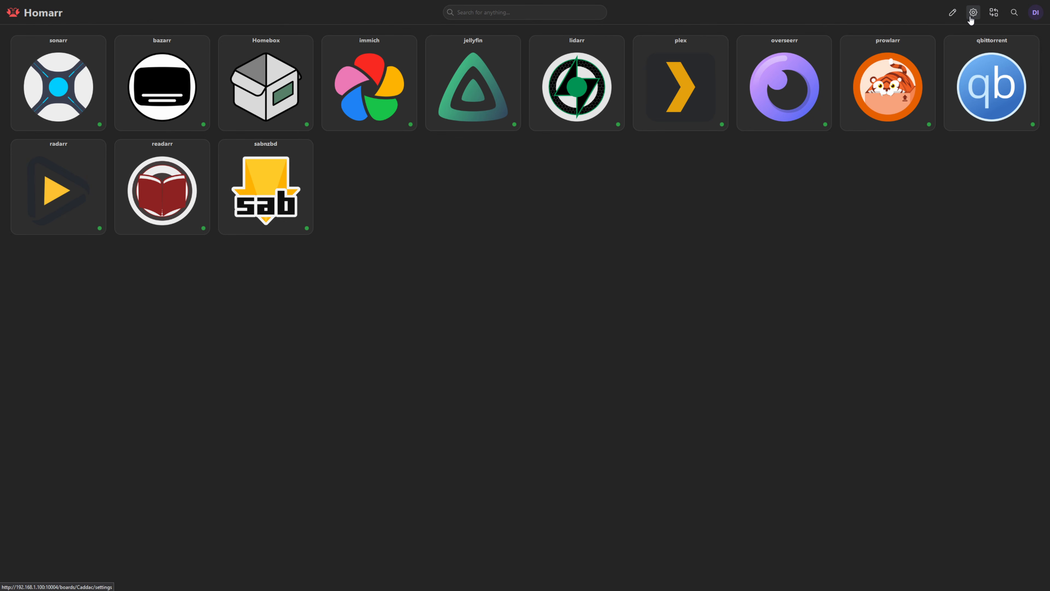
- Open the Caddac board's settings and start uploading an image for its logo
left_click(973, 12)
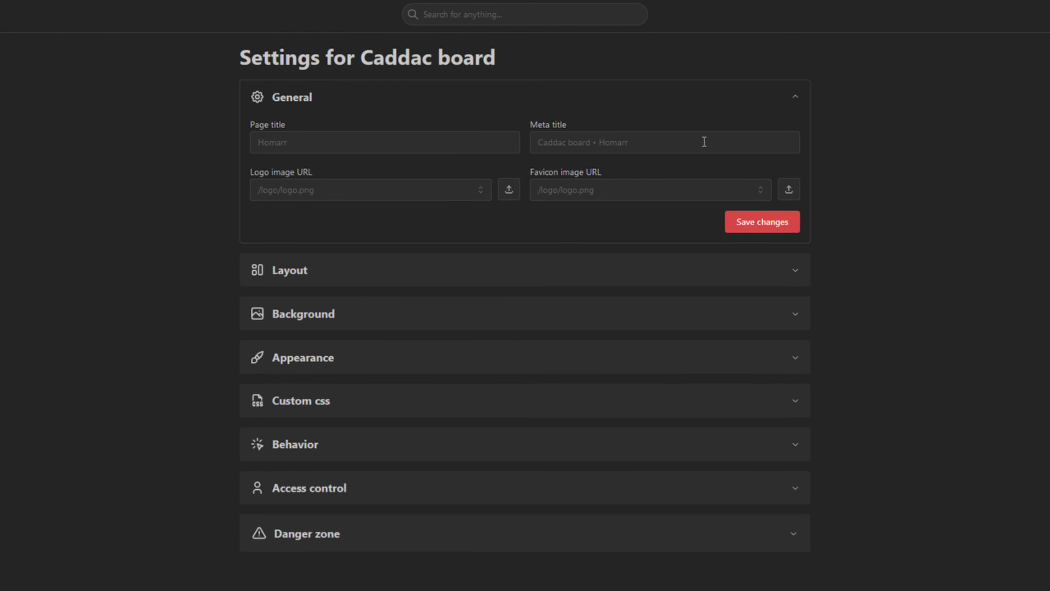
left_click(509, 191)
- Try adding a second responsive layout beside Base in the board's layout settings, and remove it again
left_click(796, 271)
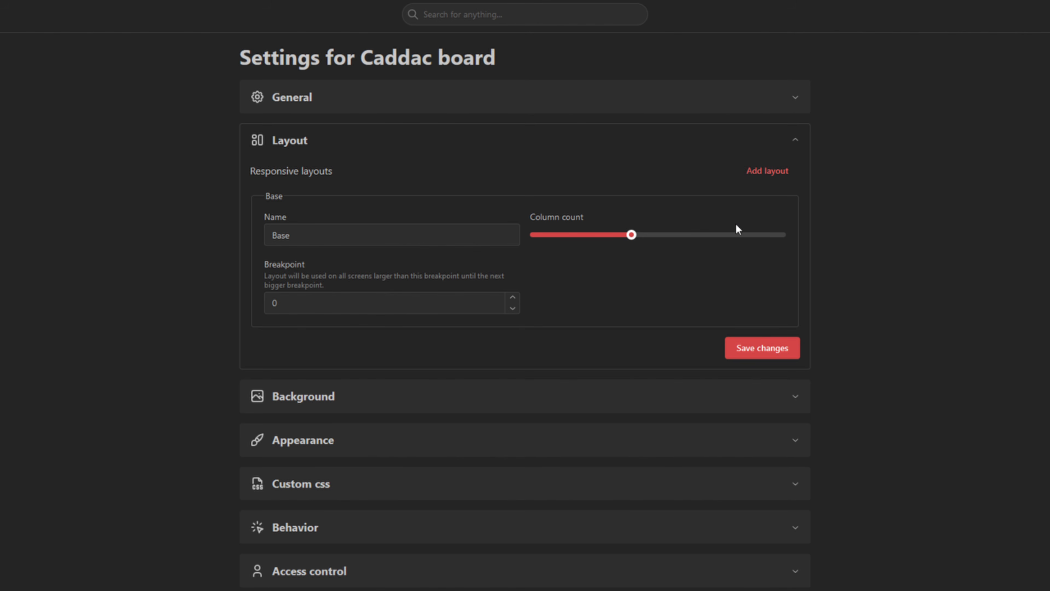
left_click(756, 170)
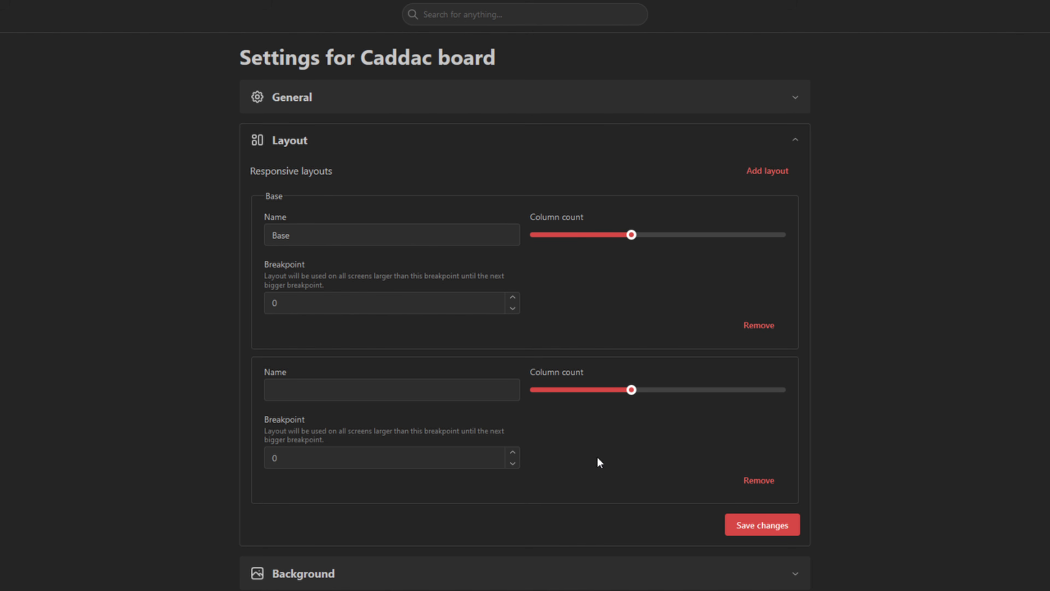
left_click(744, 482)
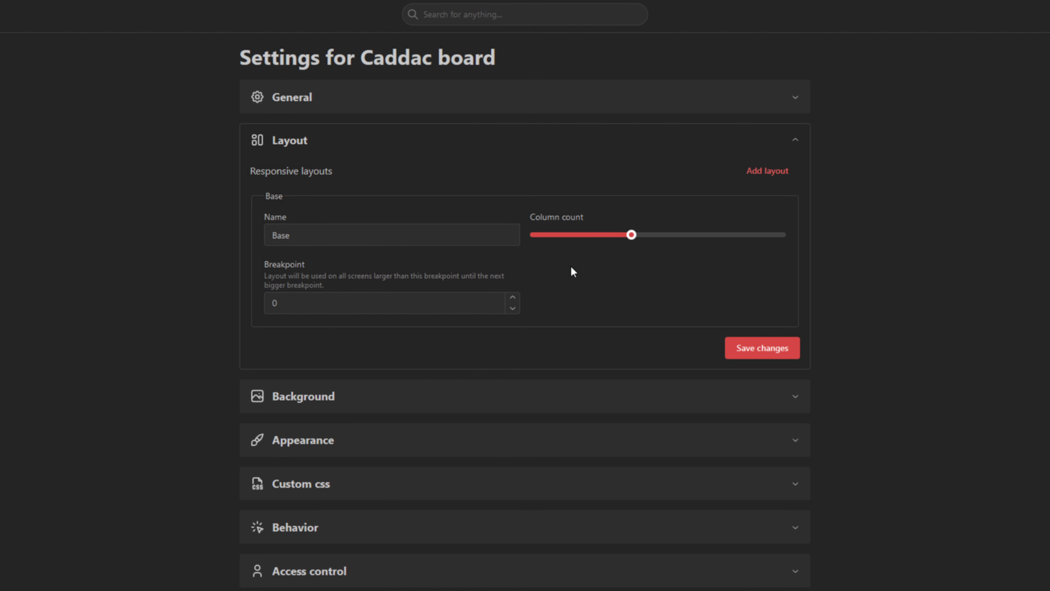
- Upload a background image for the board with Fixed attachment, Cover size and No repeat, and save the background settings
left_click(800, 398)
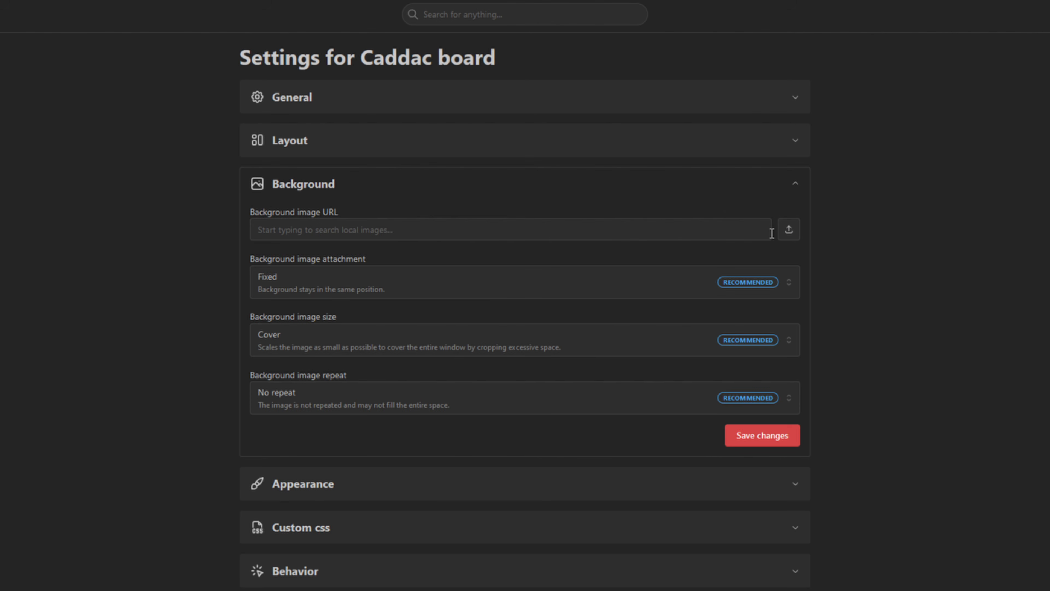
left_click(789, 280)
left_click(392, 324)
left_click(389, 331)
left_click(354, 390)
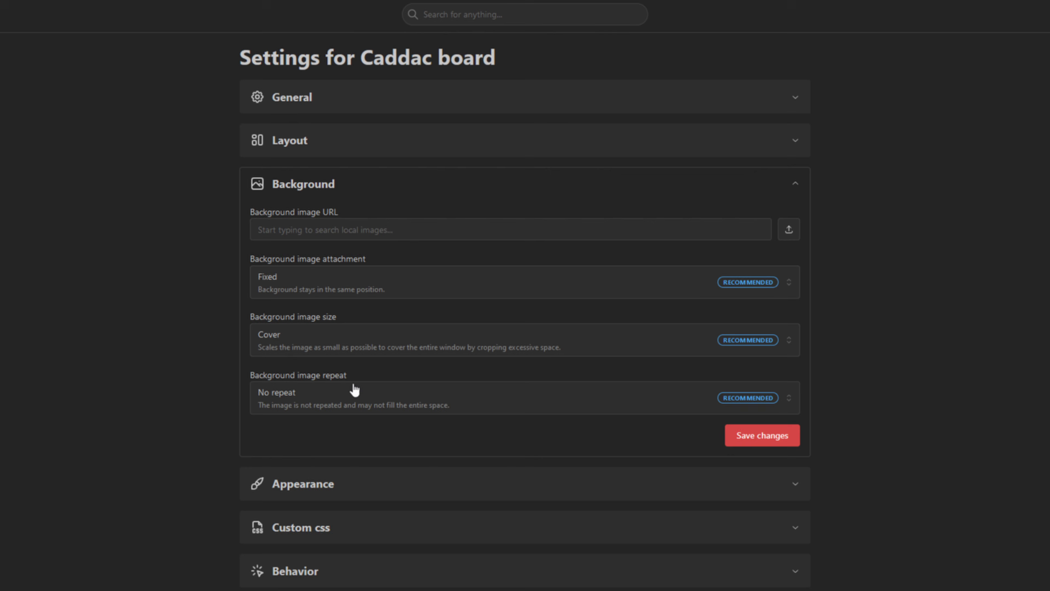
left_click(117, 447)
left_click(791, 229)
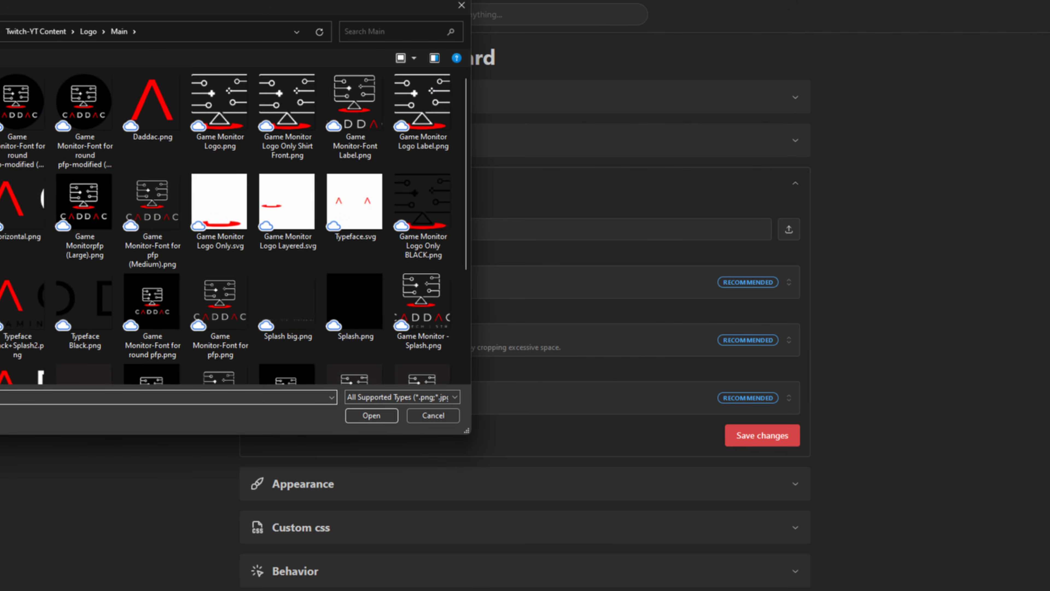
left_click(368, 415)
left_click(735, 437)
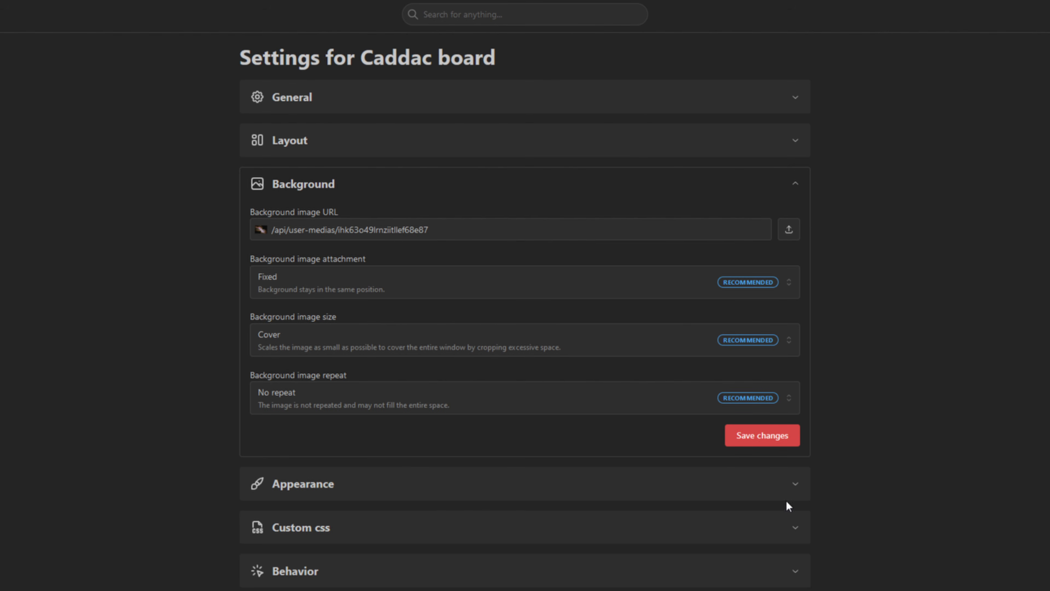
- Review the board's appearance, custom CSS, behavior, access control and danger zone settings
left_click(772, 492)
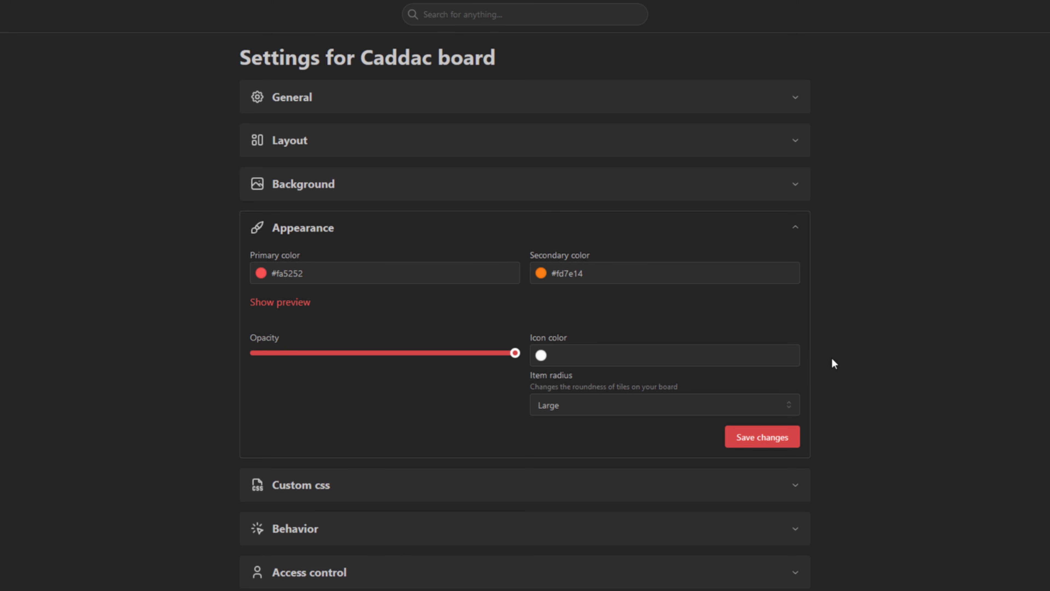
left_click(449, 489)
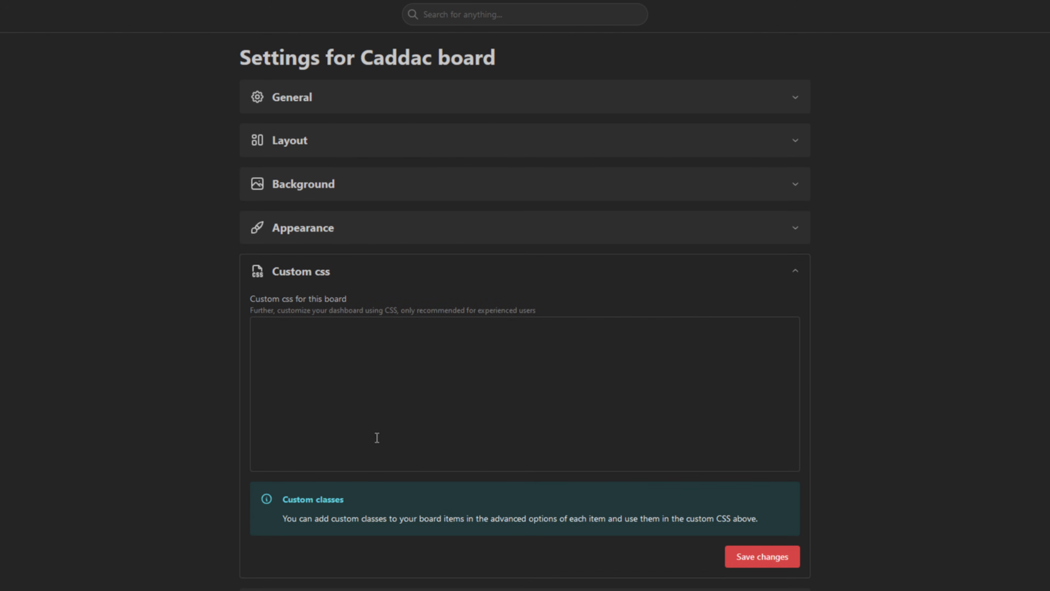
left_click(315, 589)
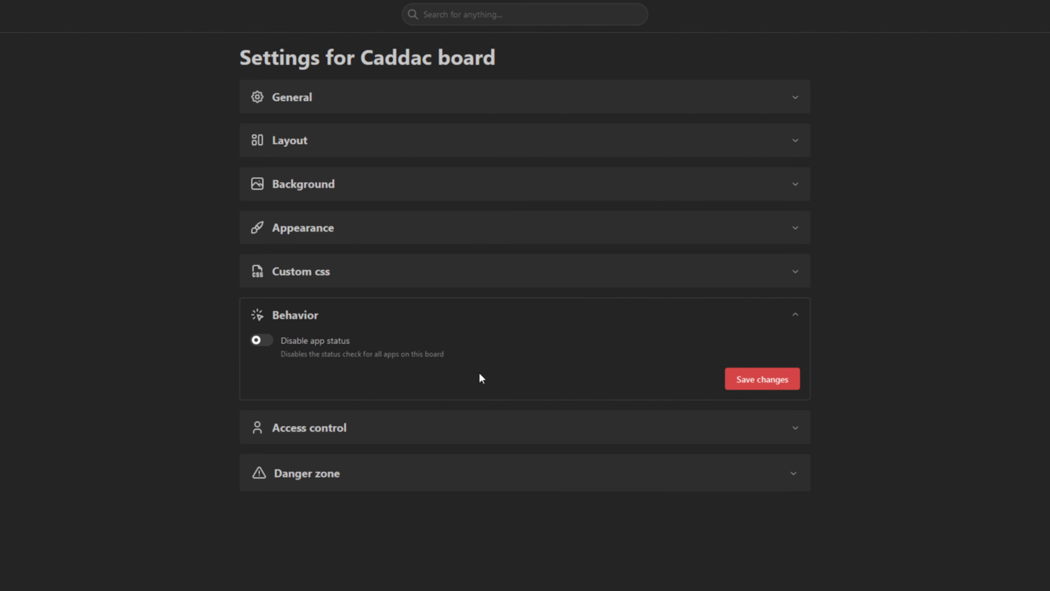
left_click(494, 436)
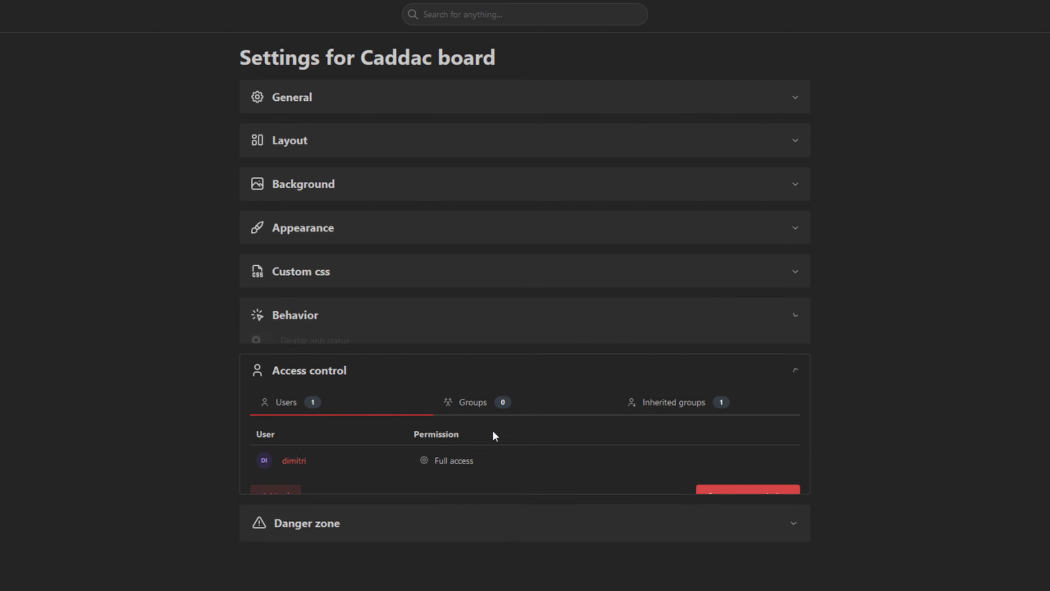
left_click(567, 540)
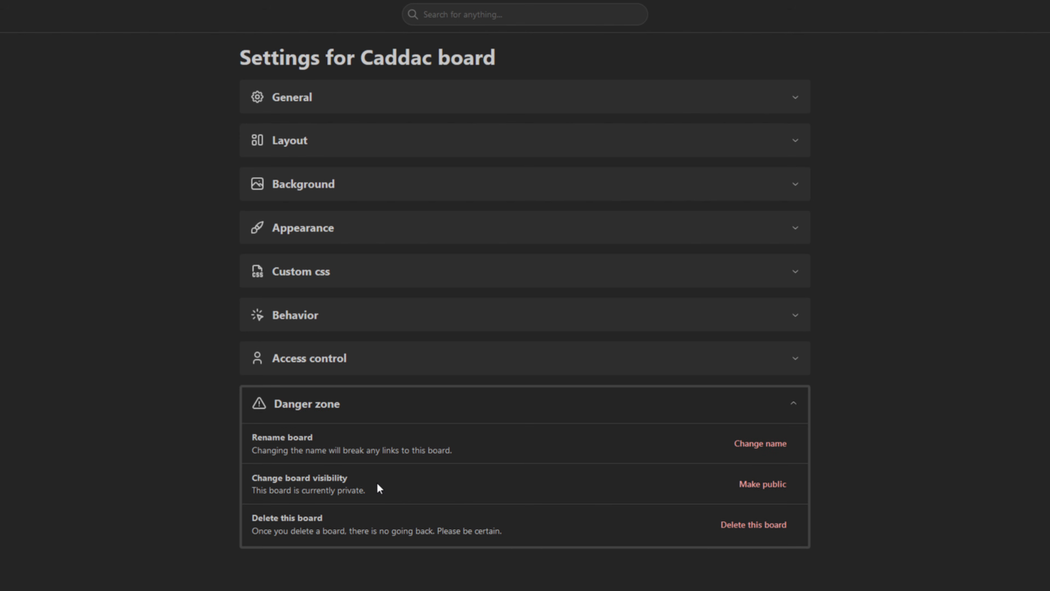
left_click(695, 265)
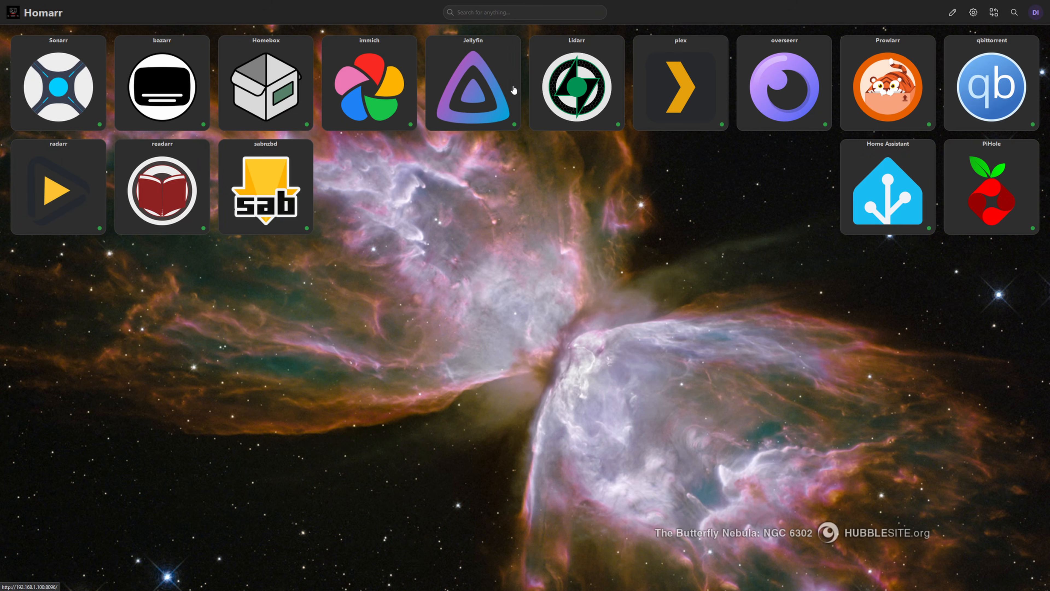
- Add a Current media server streams item to the board, place it below radarr, and widen it to three columns
left_click(951, 16)
left_click(925, 14)
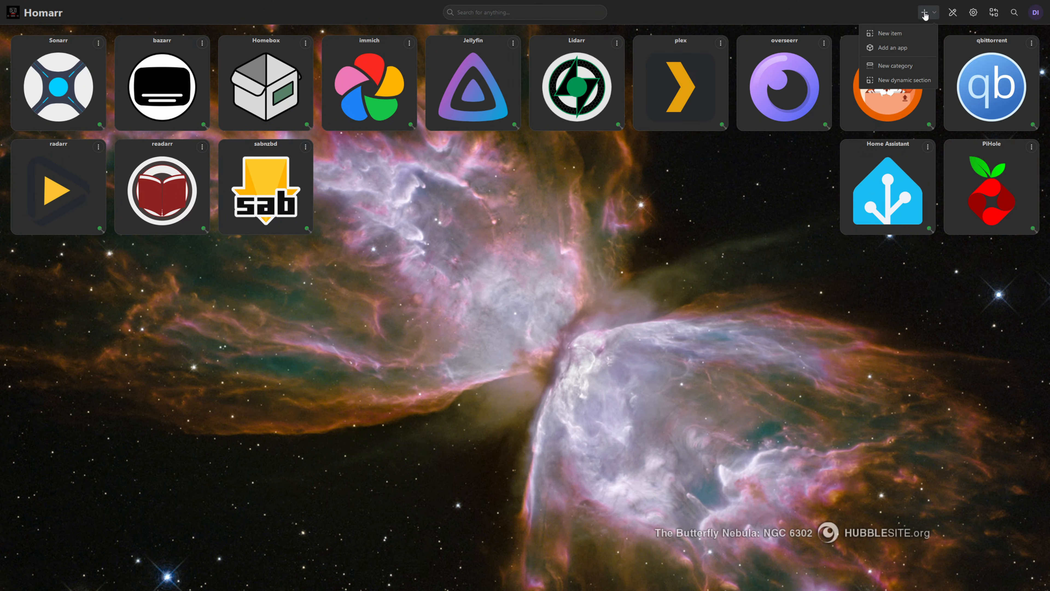
left_click(896, 33)
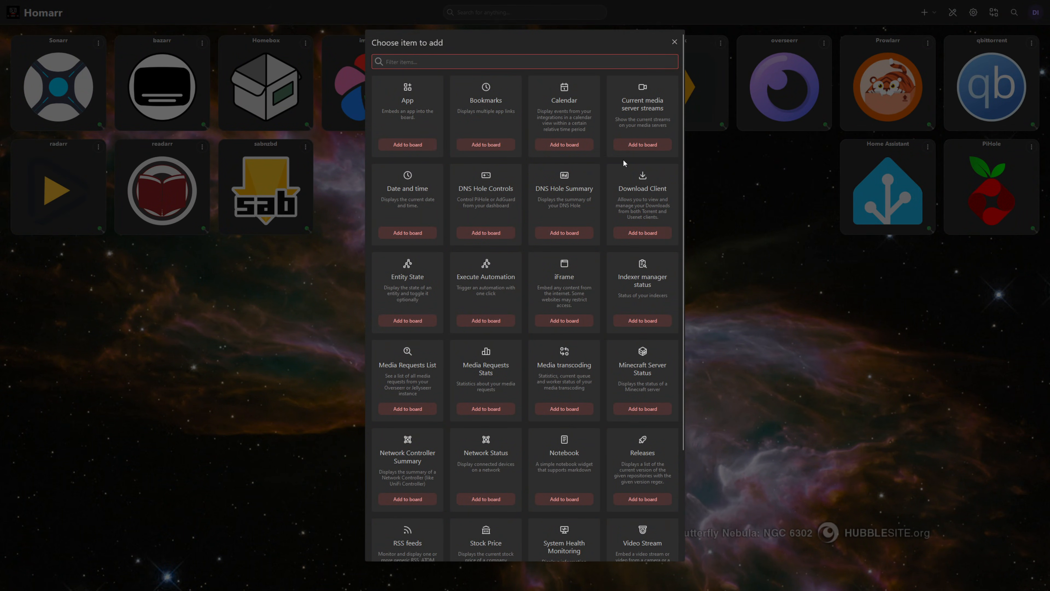
left_click(641, 144)
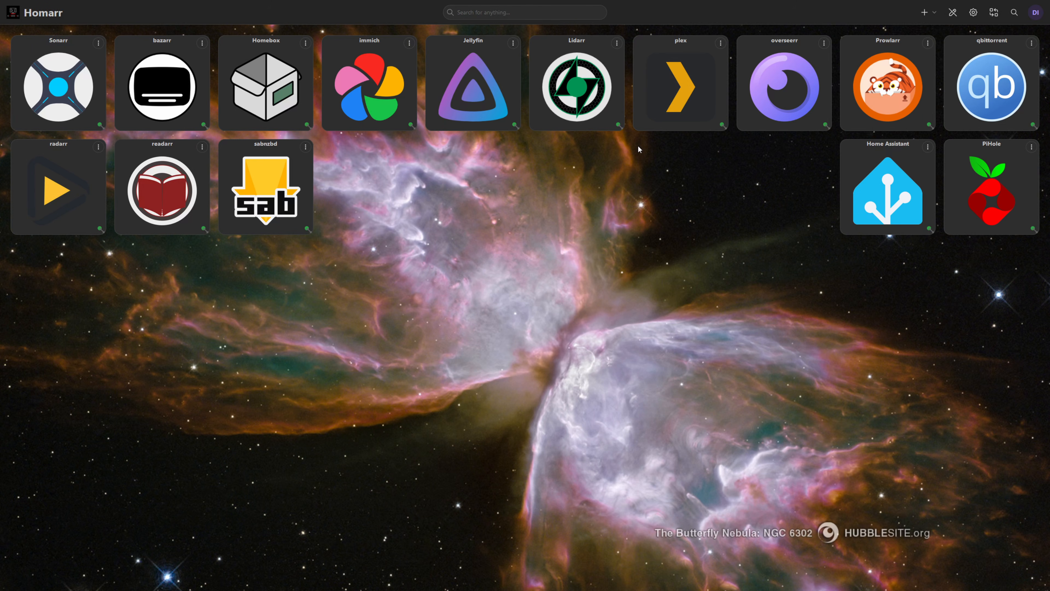
left_click_drag(388, 151, 108, 264)
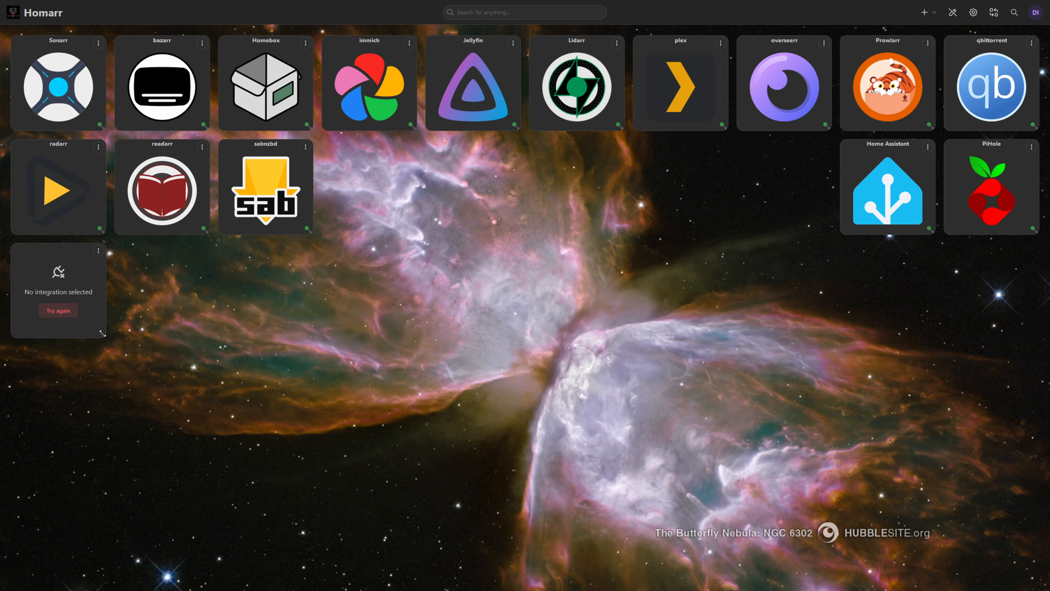
left_click_drag(102, 333, 248, 323)
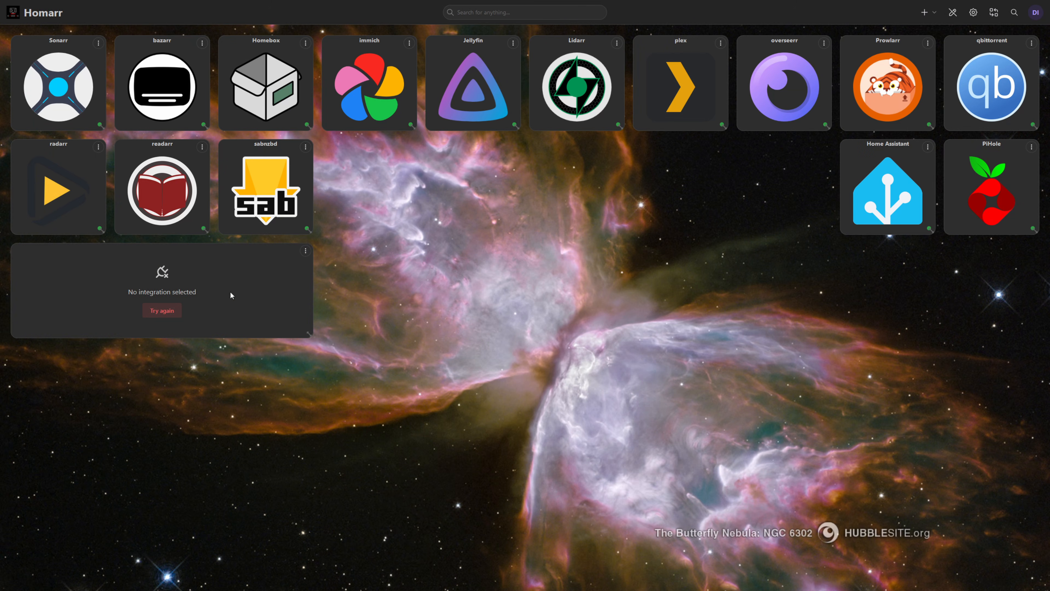
- Assign the Jellyfin and Plex integrations to the media server streams item and save the changes
left_click(305, 251)
left_click(352, 265)
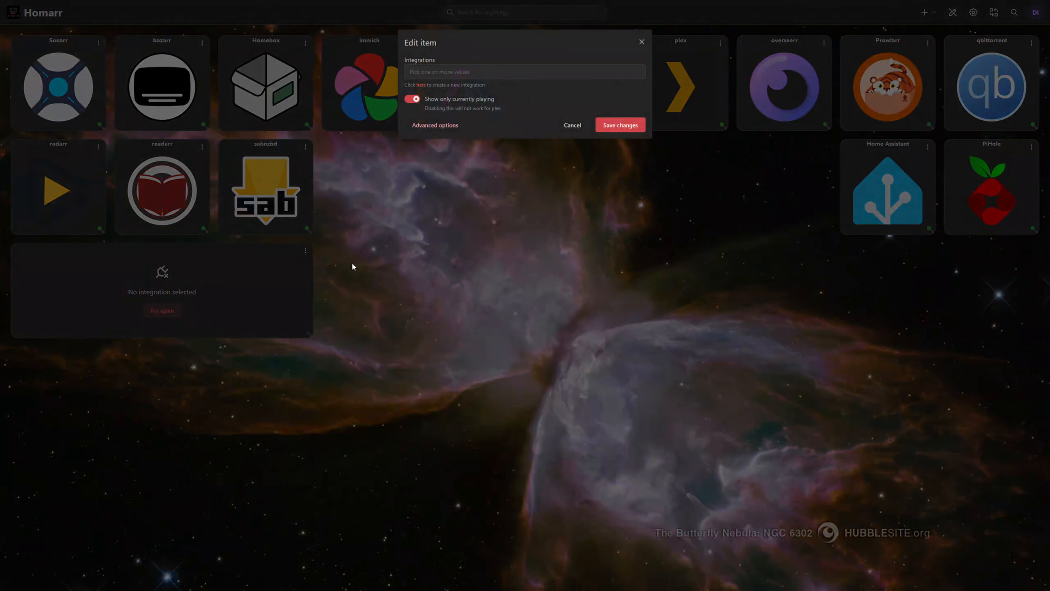
left_click(482, 73)
left_click(469, 96)
left_click(466, 117)
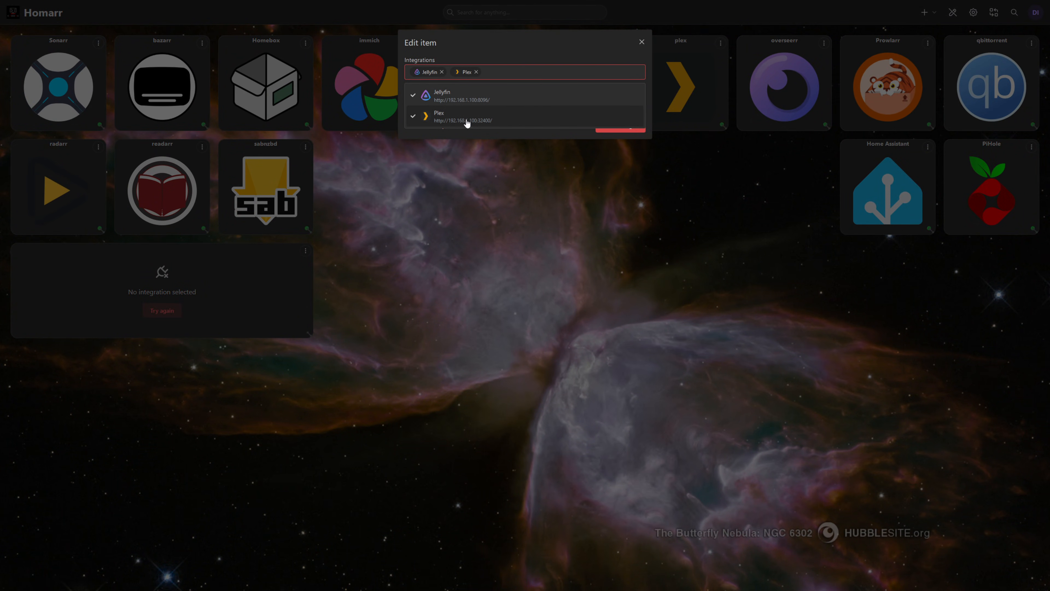
left_click(552, 132)
left_click(607, 124)
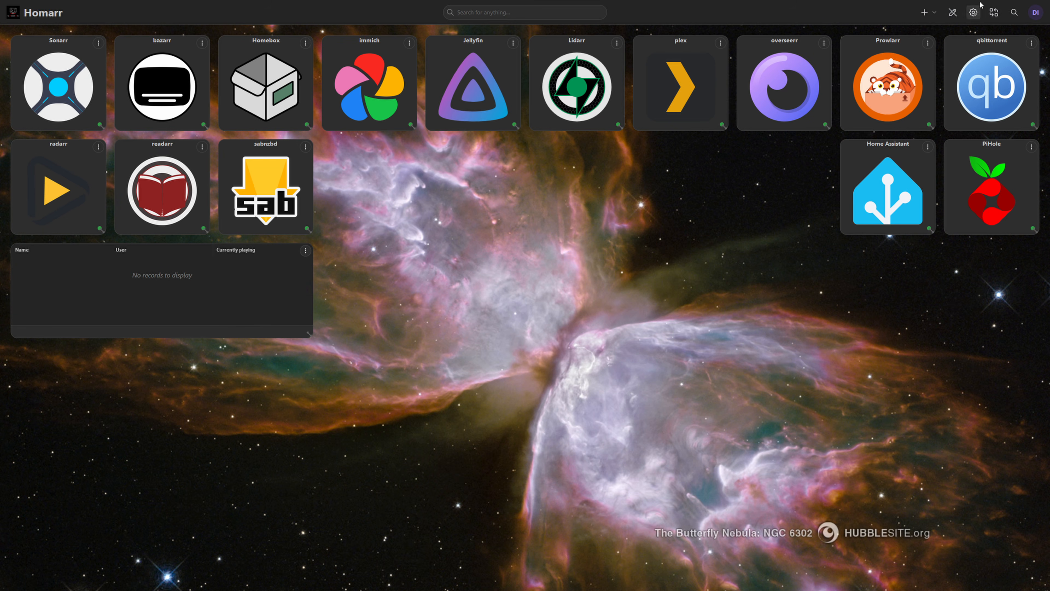
- Add a Download Client item beside sabnzbd and enlarge it to three columns by two rows
left_click(924, 16)
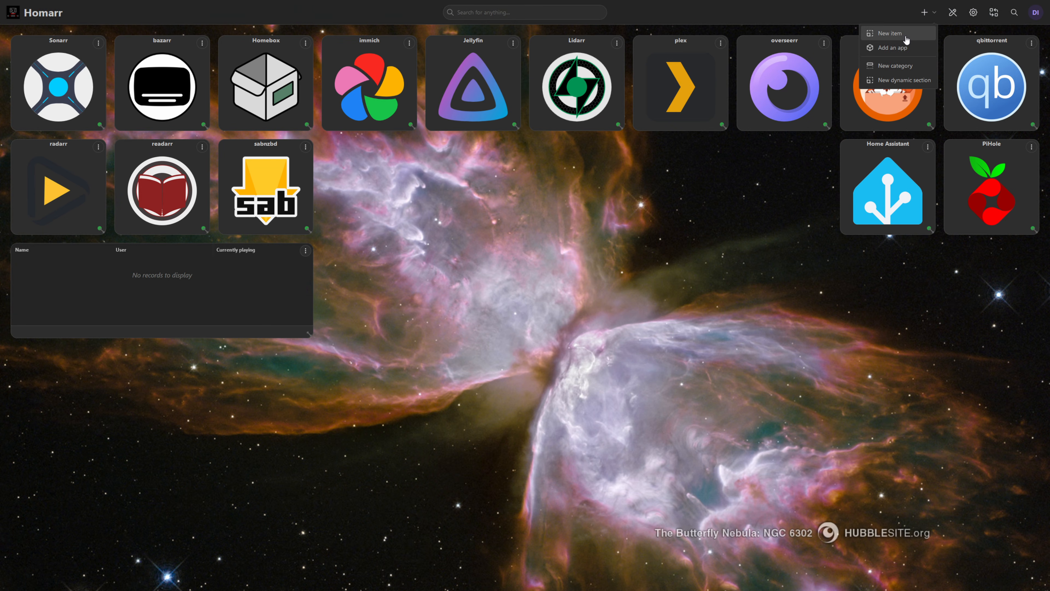
left_click(891, 34)
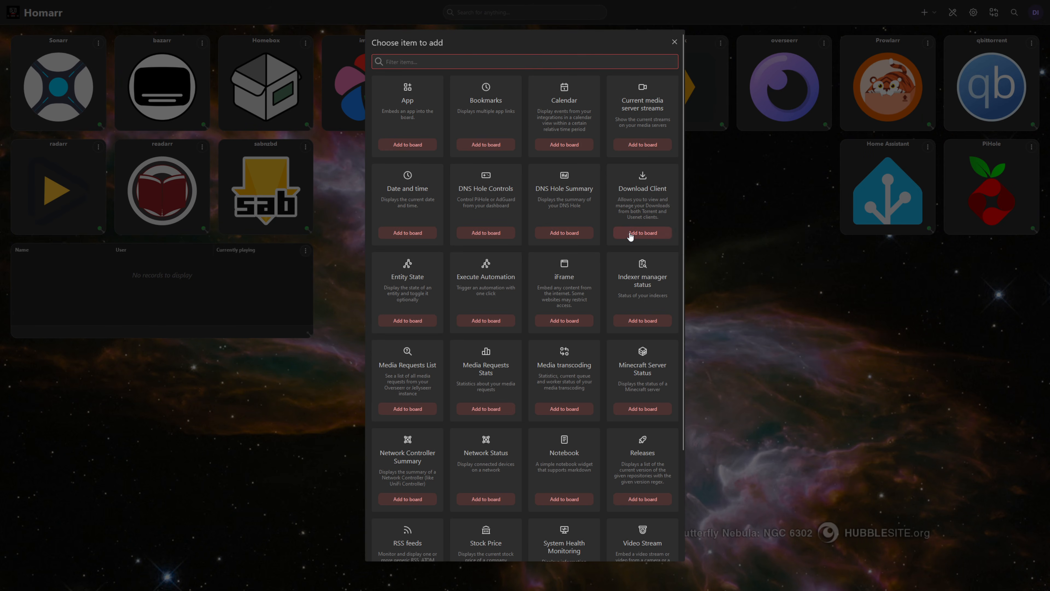
left_click(642, 233)
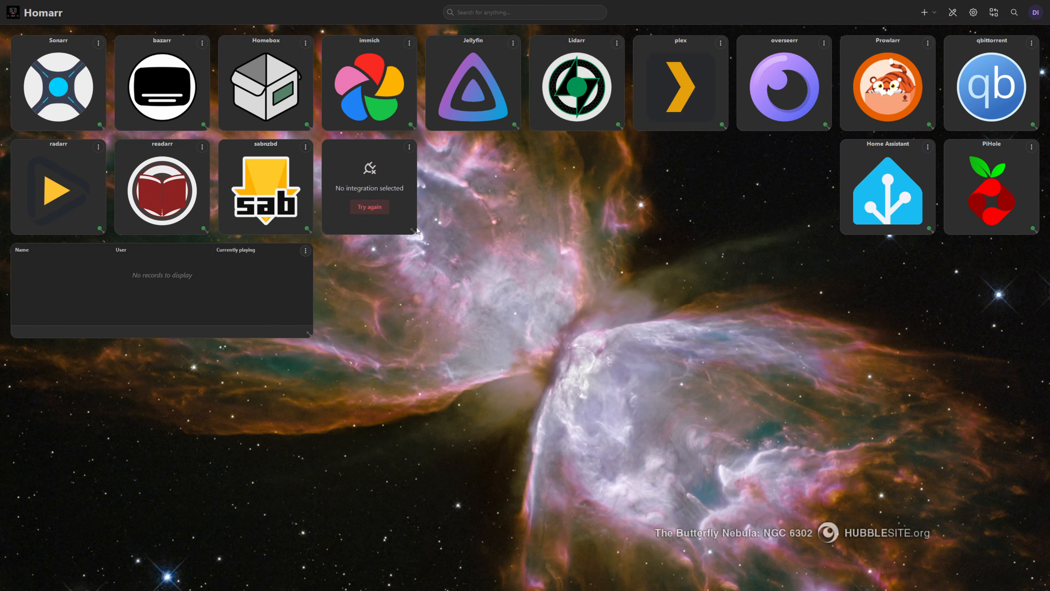
left_click_drag(413, 230, 621, 335)
- Assign the SABnzbd integration to the new Download Client item beside sabnzbd
left_click(617, 147)
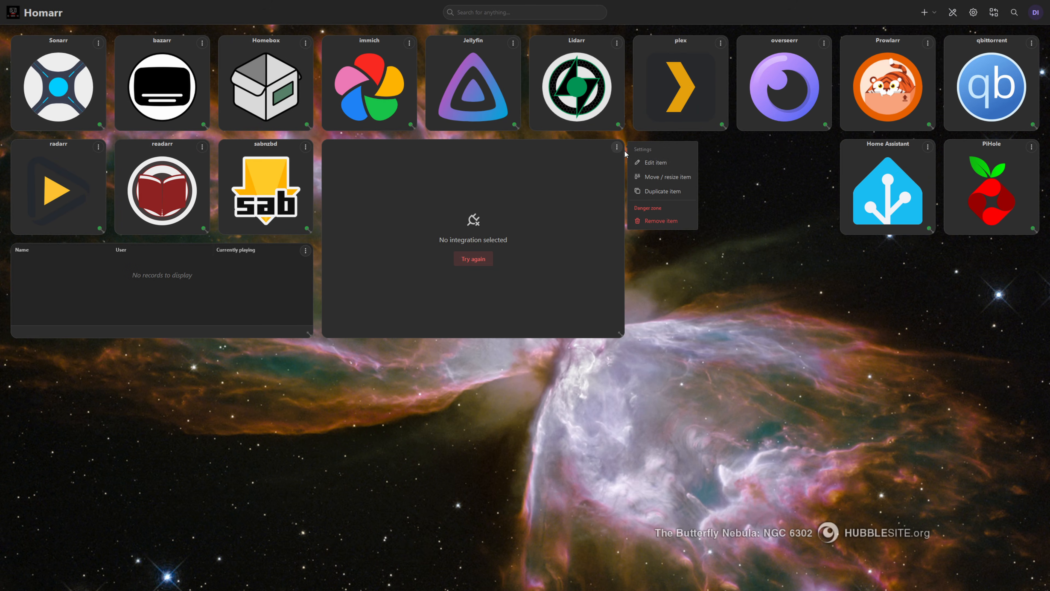
left_click(645, 164)
left_click(499, 71)
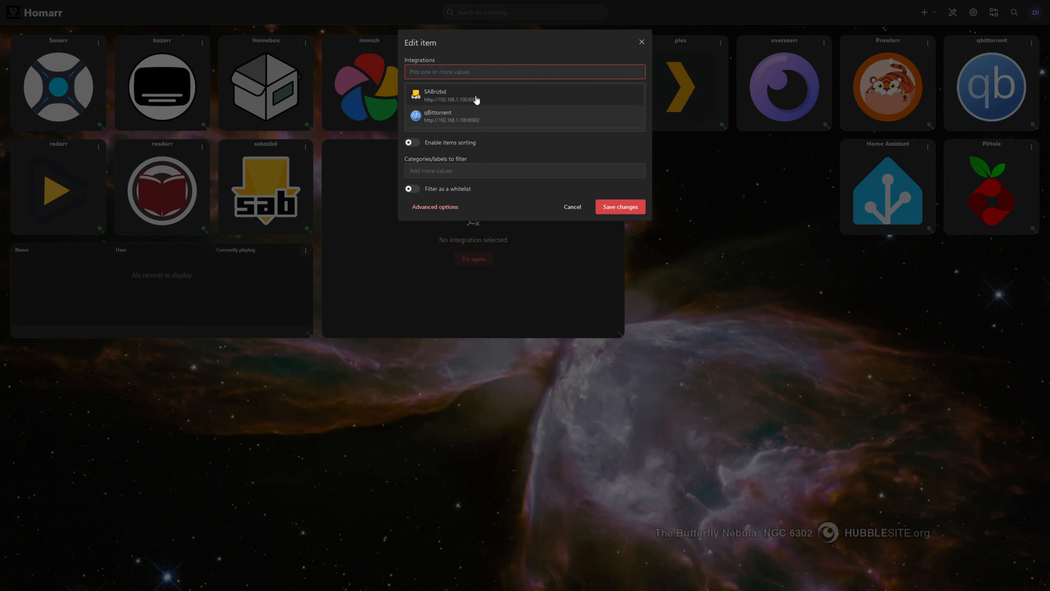
left_click(447, 96)
left_click(549, 52)
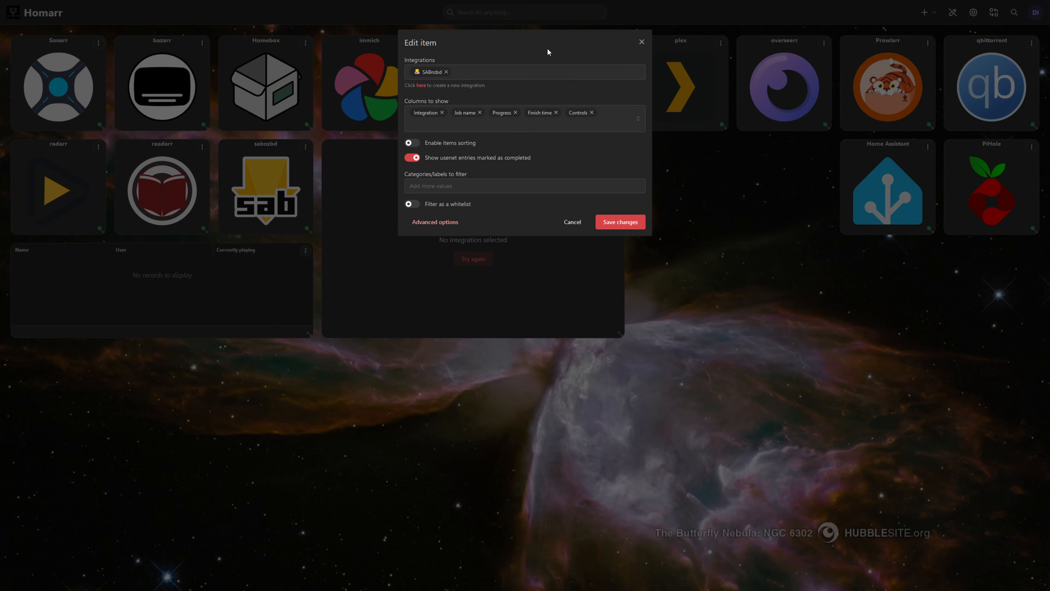
- Set the SABnzbd download item's border color to #fab005, save the changes, and reload the item
left_click(441, 222)
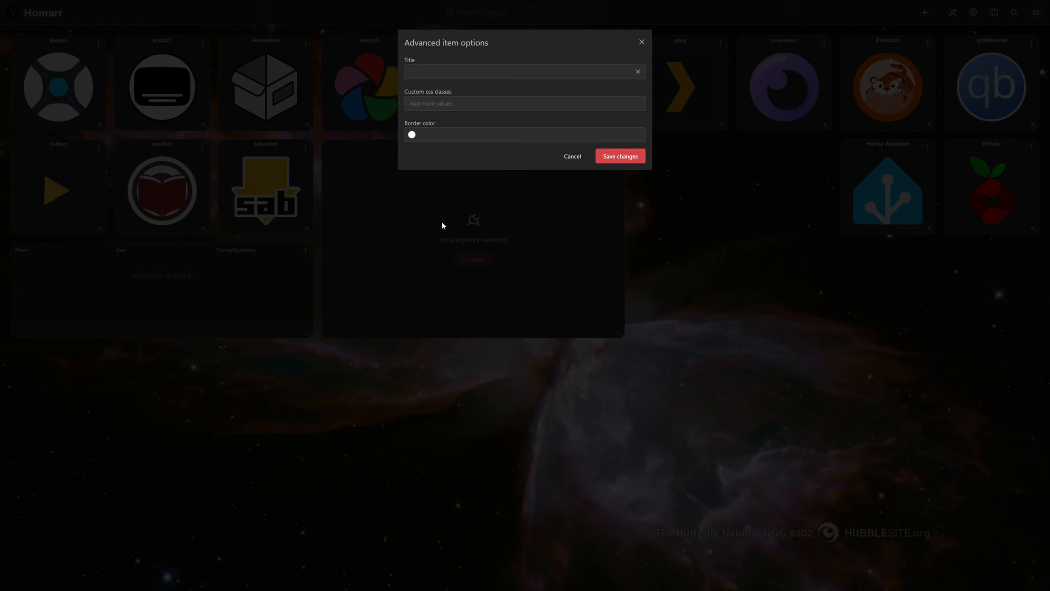
left_click(429, 139)
left_click(486, 239)
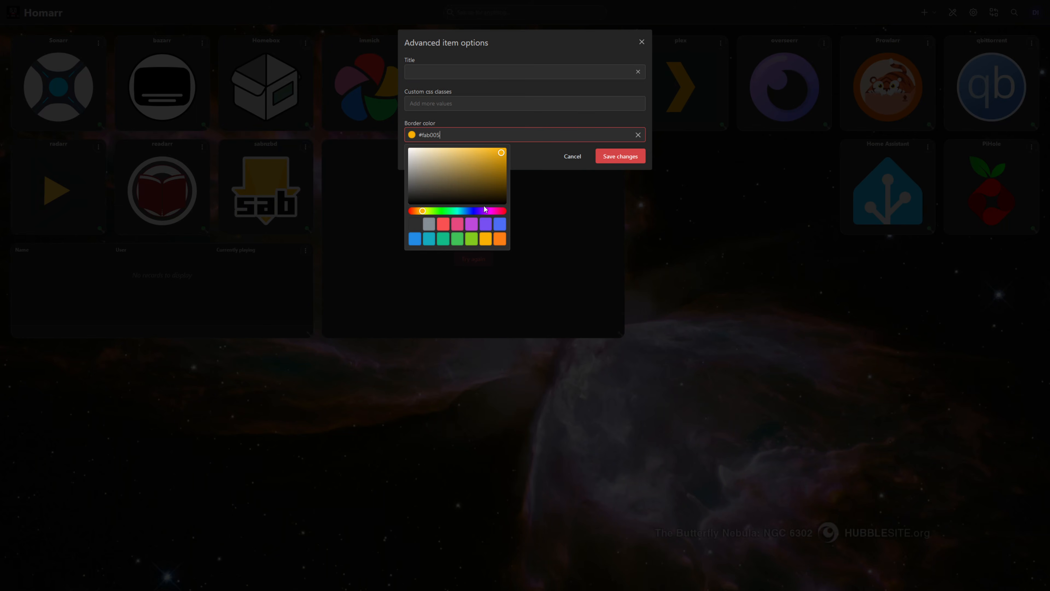
left_click(531, 157)
left_click(620, 156)
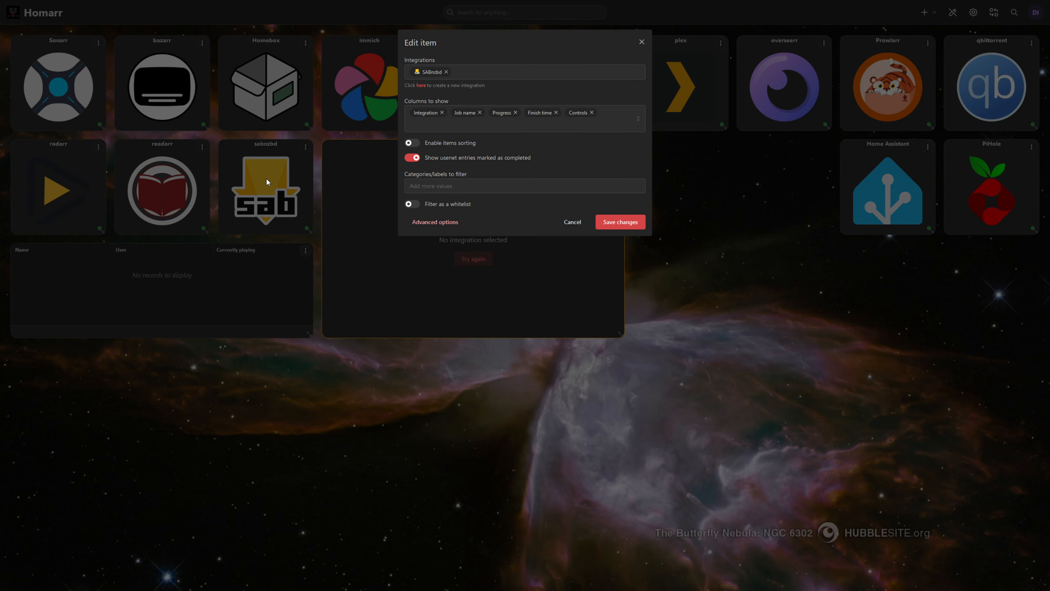
left_click(639, 224)
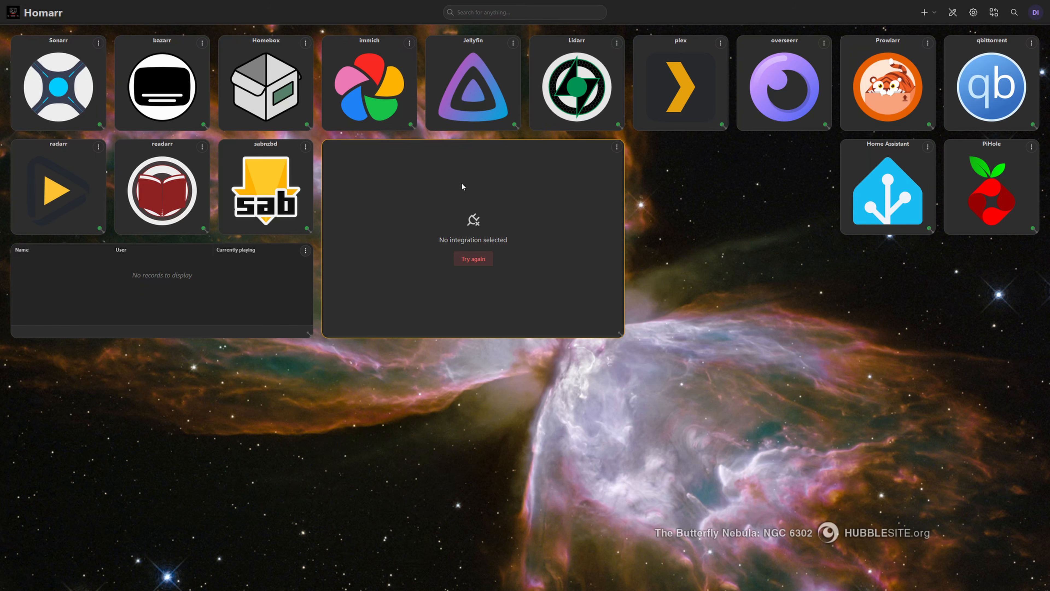
left_click(491, 261)
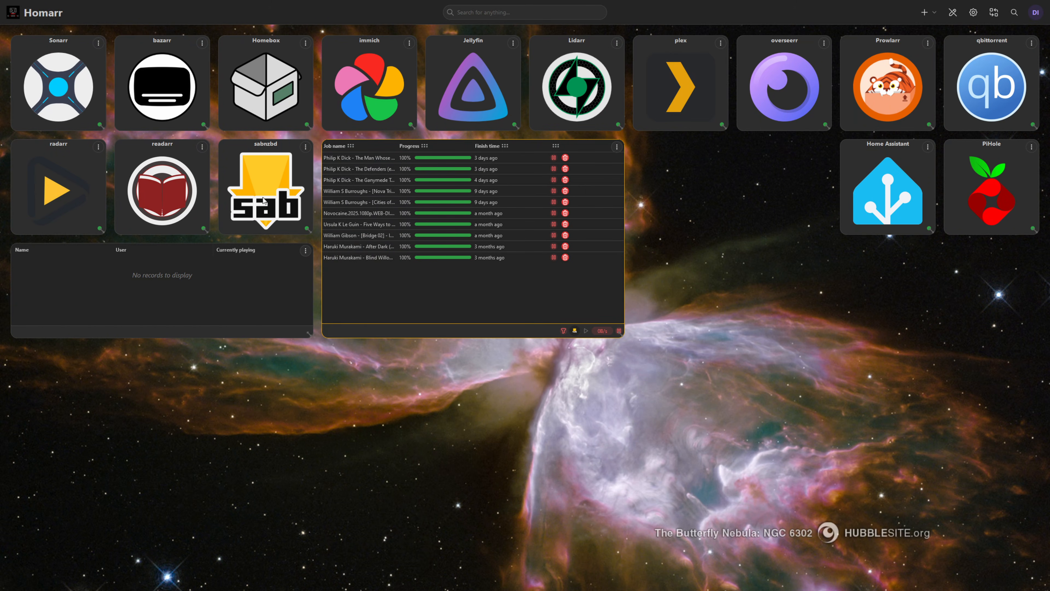
- Add a second Download Client item beside the SABnzbd one and size both to two columns by two rows
left_click(925, 12)
left_click(880, 34)
left_click(644, 227)
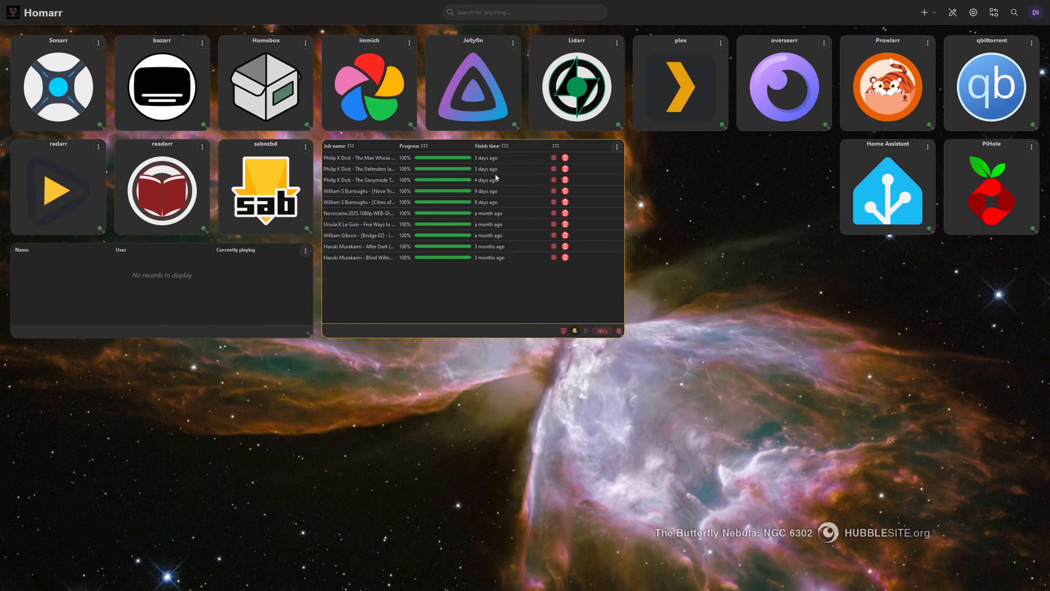
left_click_drag(726, 233, 823, 348)
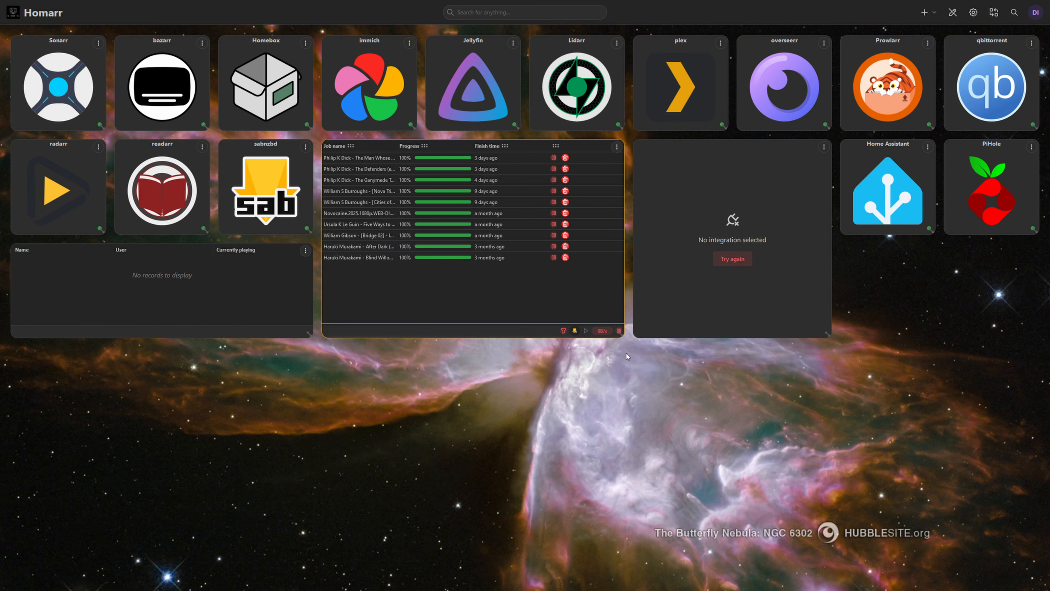
left_click_drag(621, 335, 553, 330)
left_click_drag(557, 331, 519, 333)
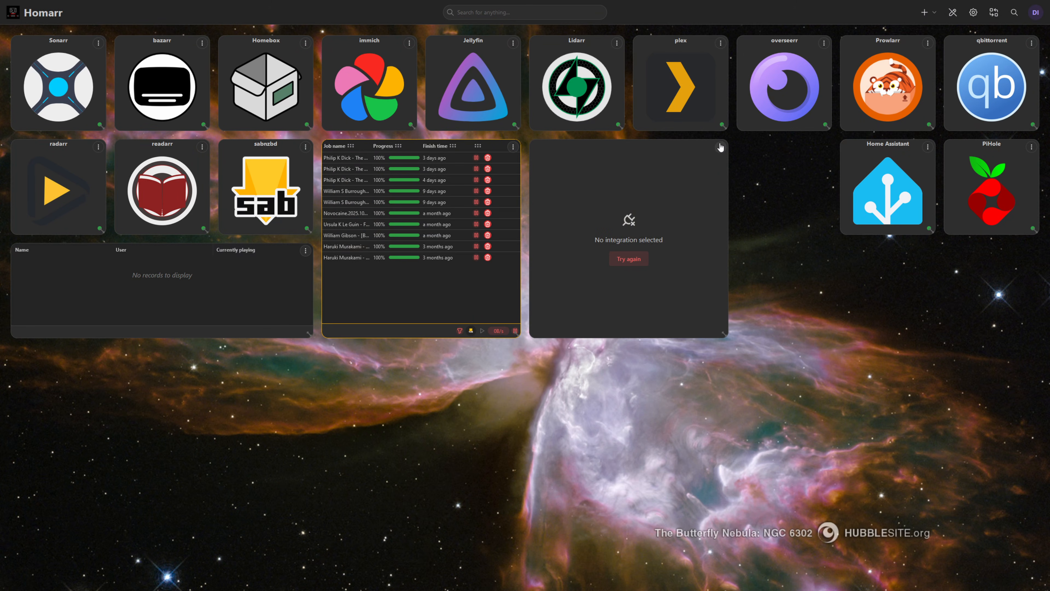
- Assign the qBittorrent integration to the second Download Client item
left_click(721, 146)
left_click(773, 162)
left_click(501, 78)
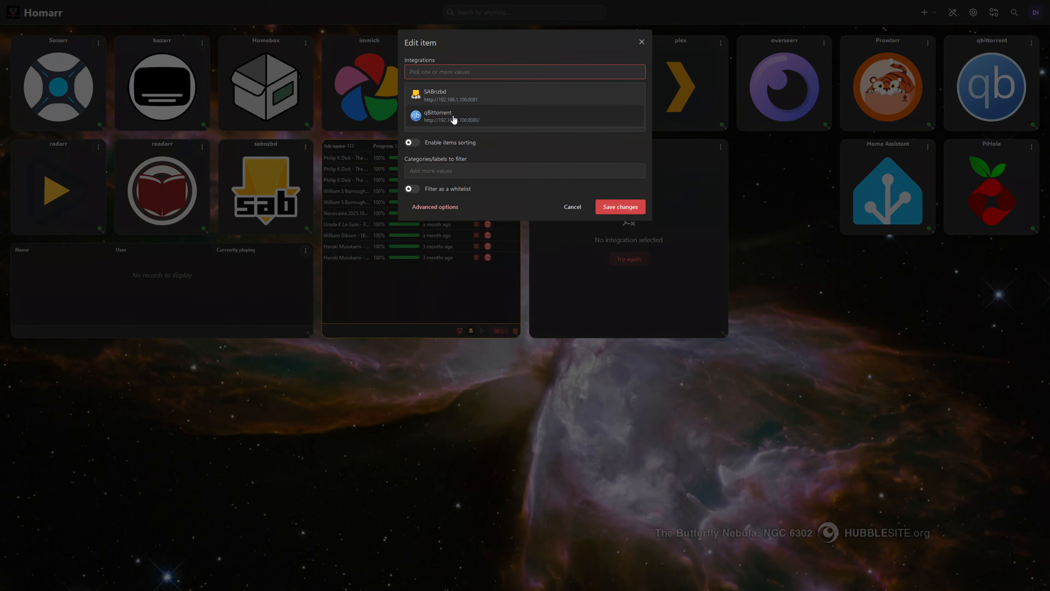
left_click(454, 88)
- Give the qBittorrent download item a blue border color and save the changes
left_click(434, 269)
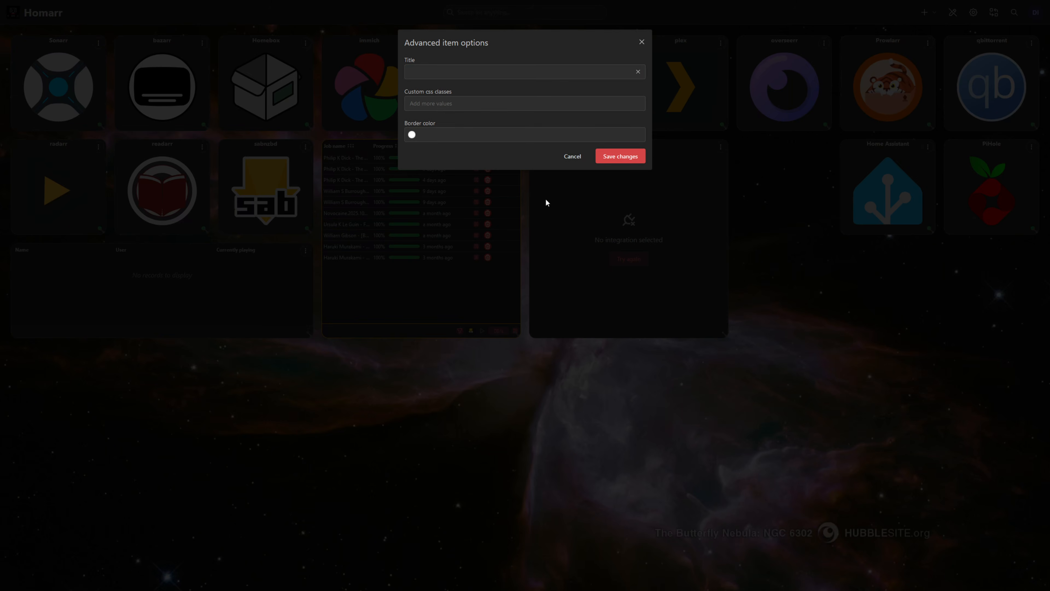
left_click(456, 136)
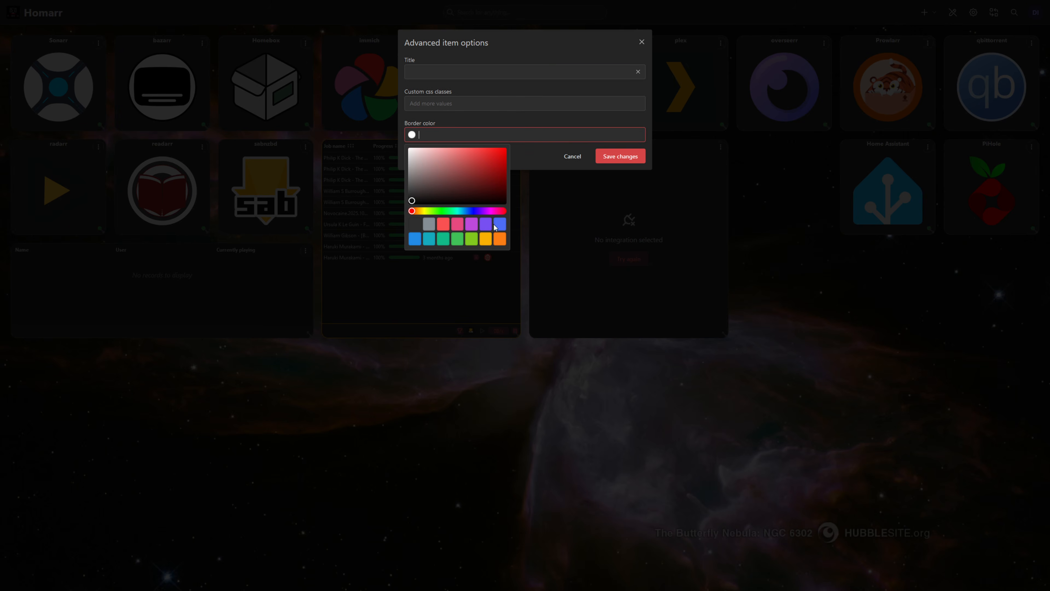
left_click(417, 242)
left_click(620, 156)
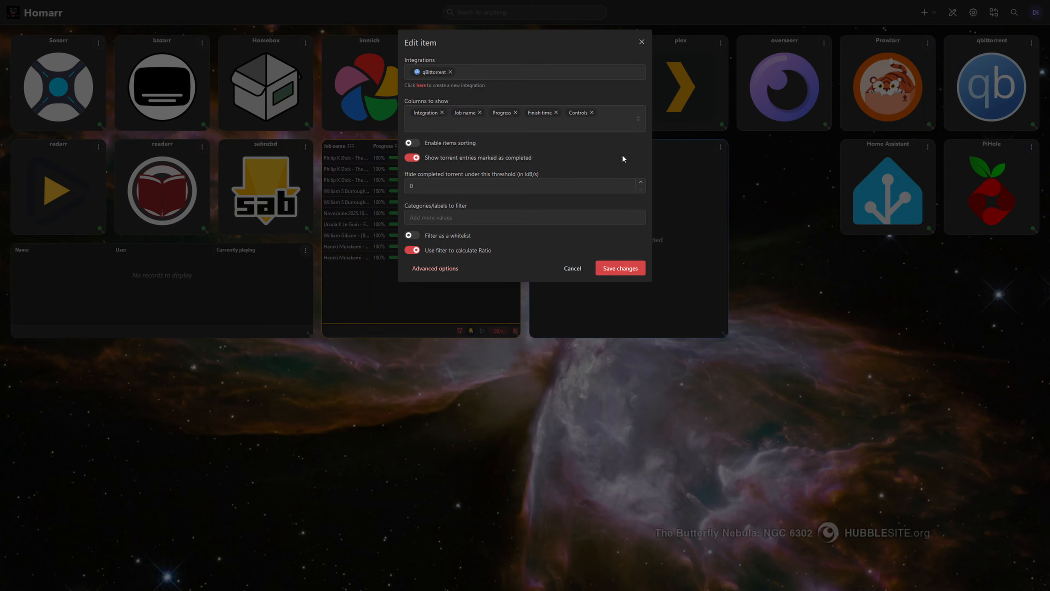
left_click(622, 269)
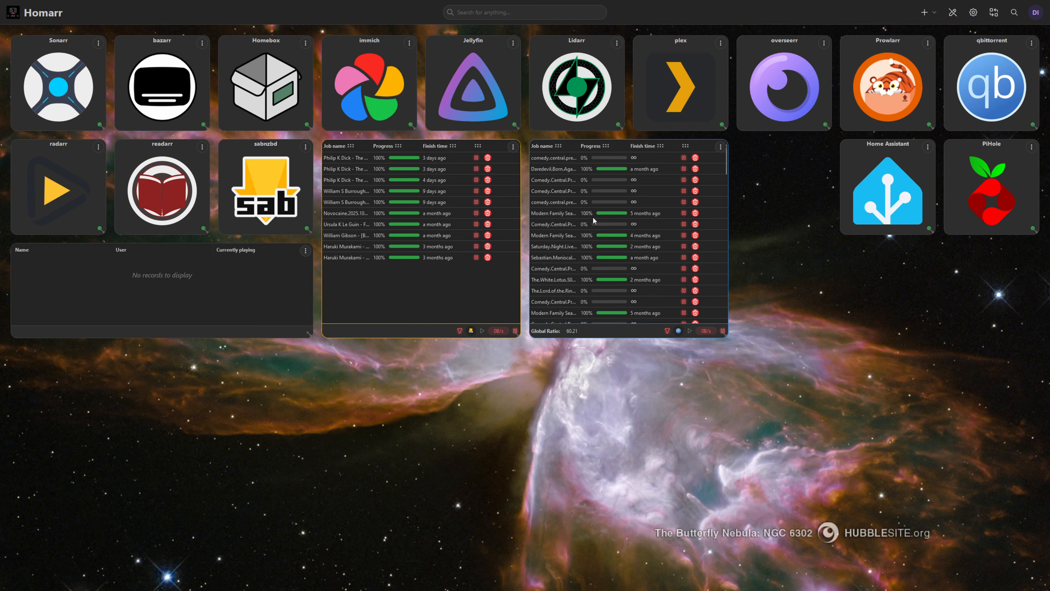
- Add an Indexer manager status item beside the qBittorrent downloads and extend it to two rows high
left_click(925, 12)
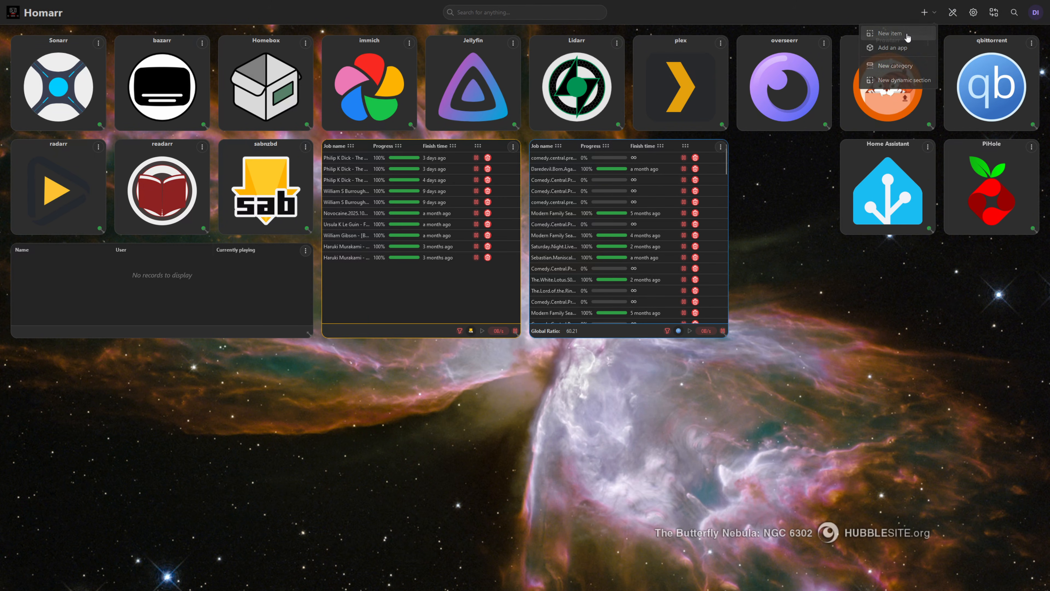
left_click(890, 33)
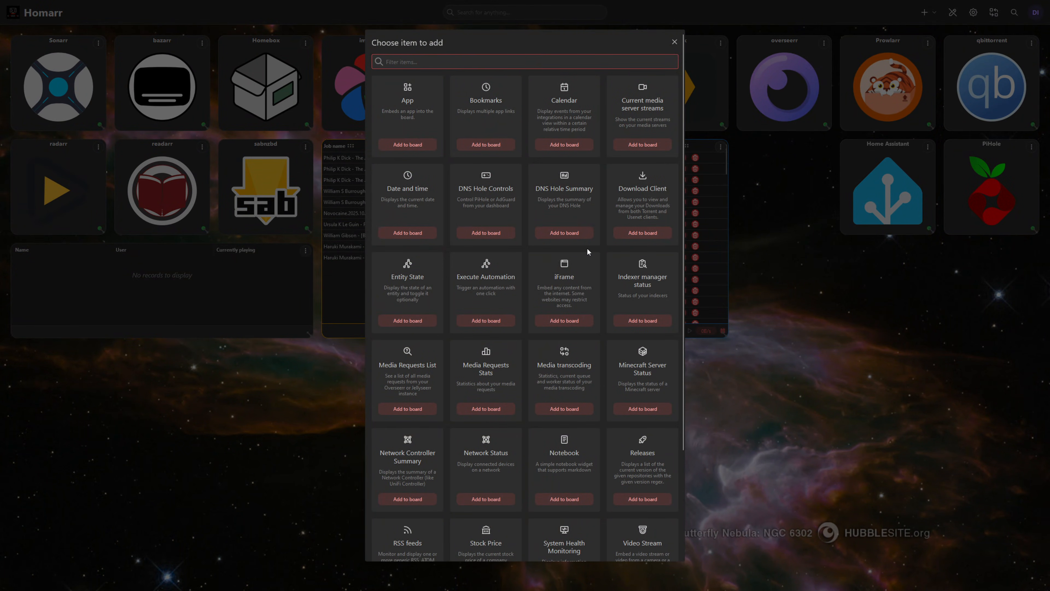
left_click(643, 321)
mouse_move(799, 153)
left_mouse_down()
mouse_move(420, 267)
mouse_move(791, 150)
left_mouse_up()
left_click_drag(826, 235, 833, 320)
- Assign the Prowlarr integration to the indexer manager status item and save the changes
left_click(824, 147)
left_click(864, 154)
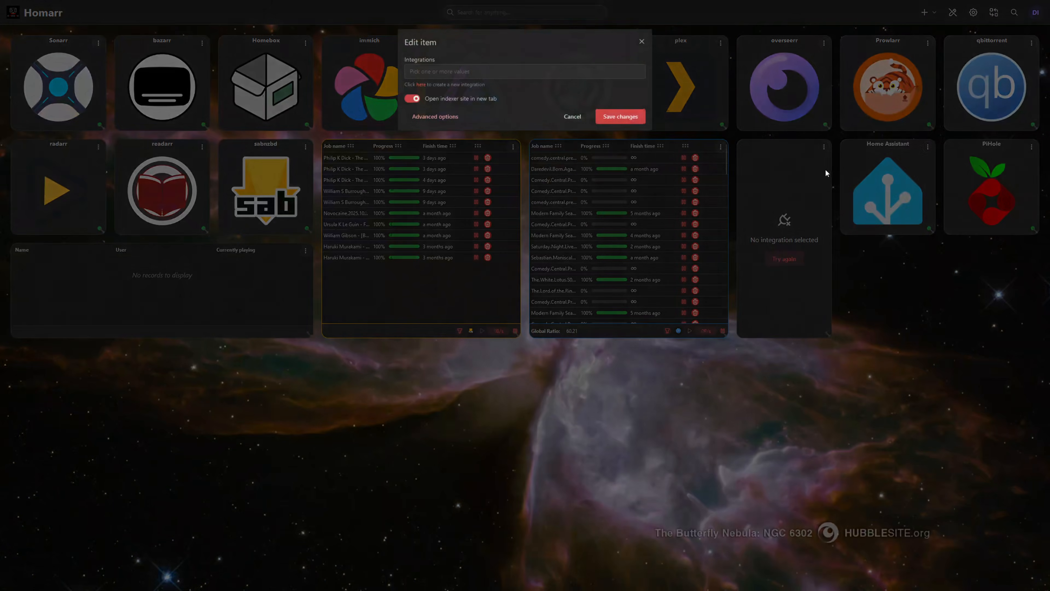
left_click(494, 73)
left_click(459, 95)
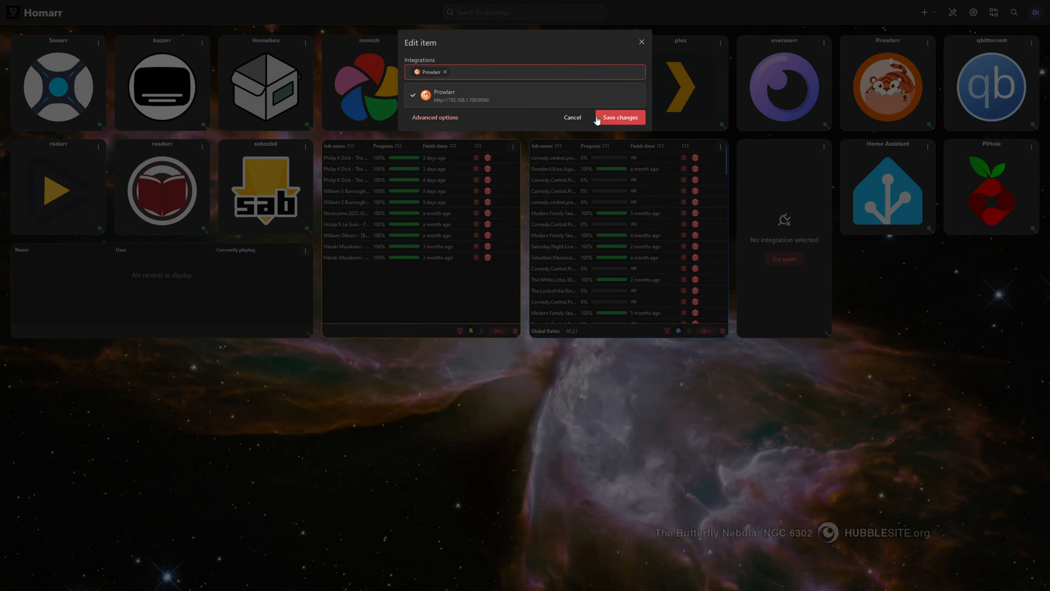
left_click(620, 118)
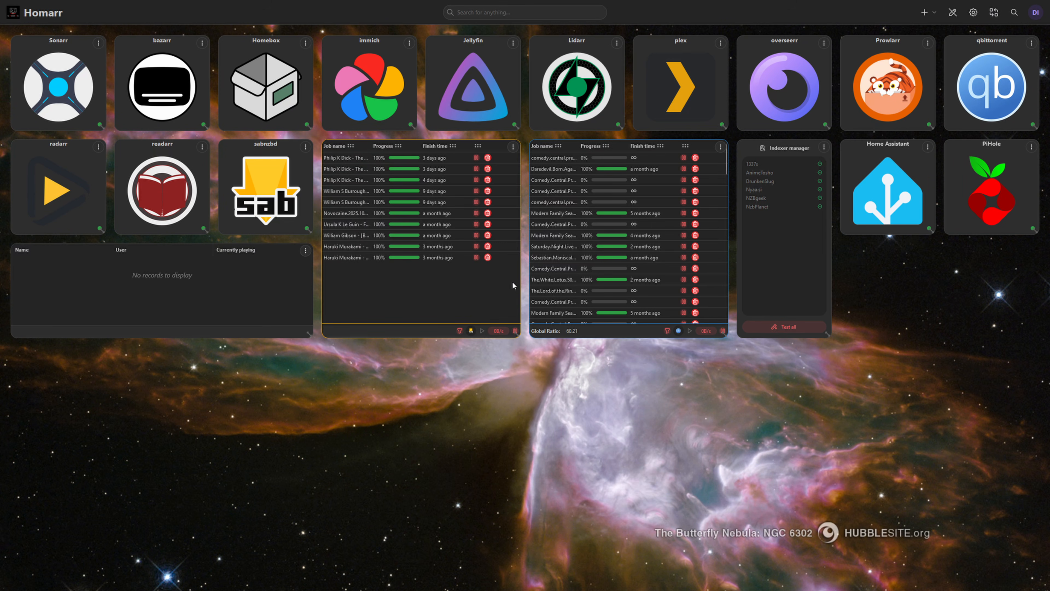
- Add a Media Requests List item below Home Assistant and enlarge it to two columns by two rows
left_click(924, 12)
left_click(889, 35)
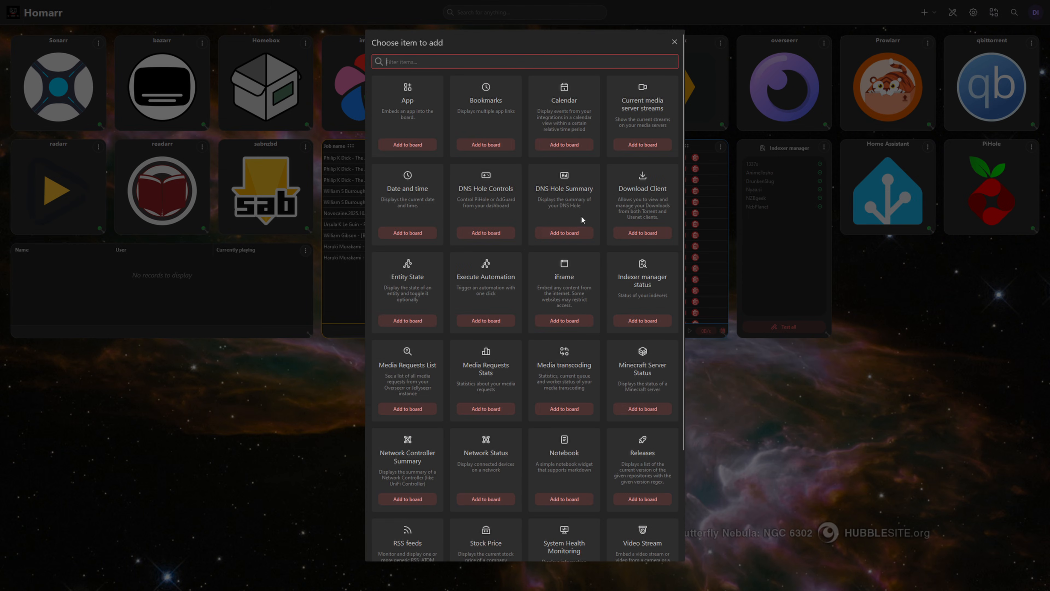
left_click(419, 411)
left_click_drag(933, 334, 1036, 439)
- Assign the Overseerr integration to the media requests list item and save the changes
left_click(1031, 253)
left_click(990, 271)
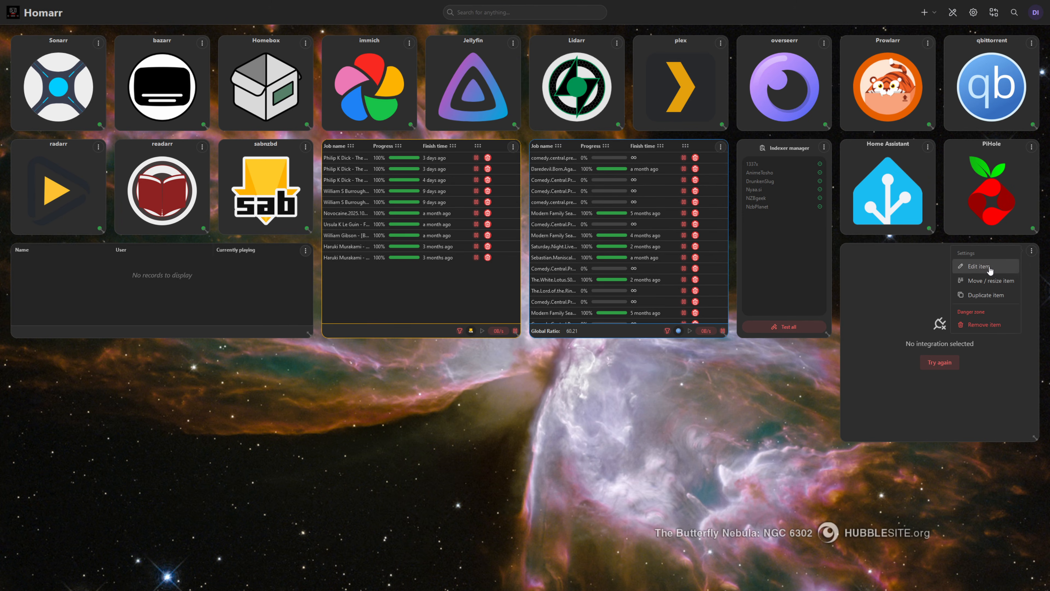
left_click(577, 74)
left_click(469, 97)
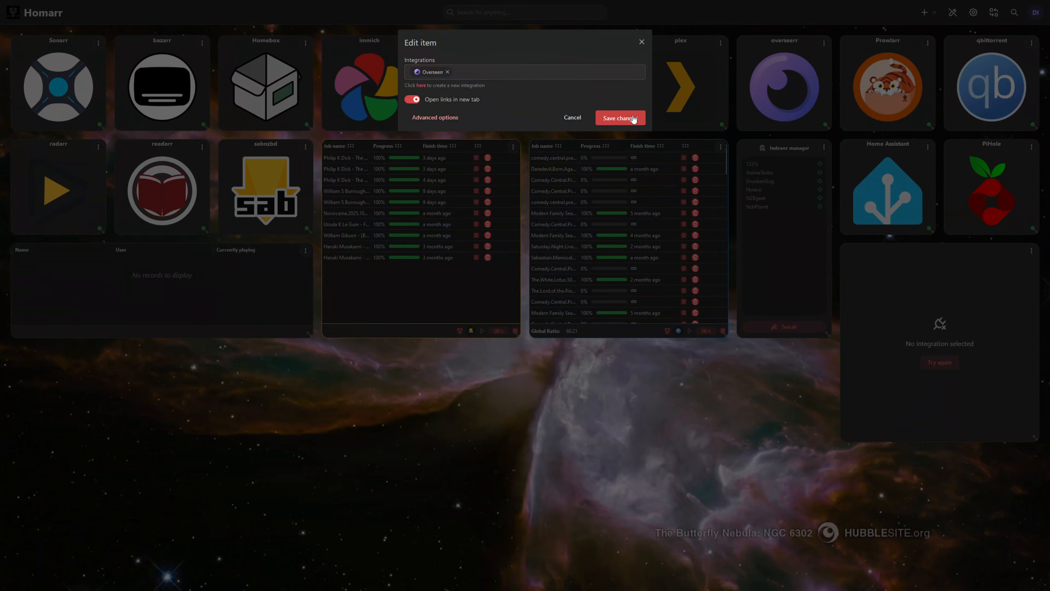
left_click(620, 117)
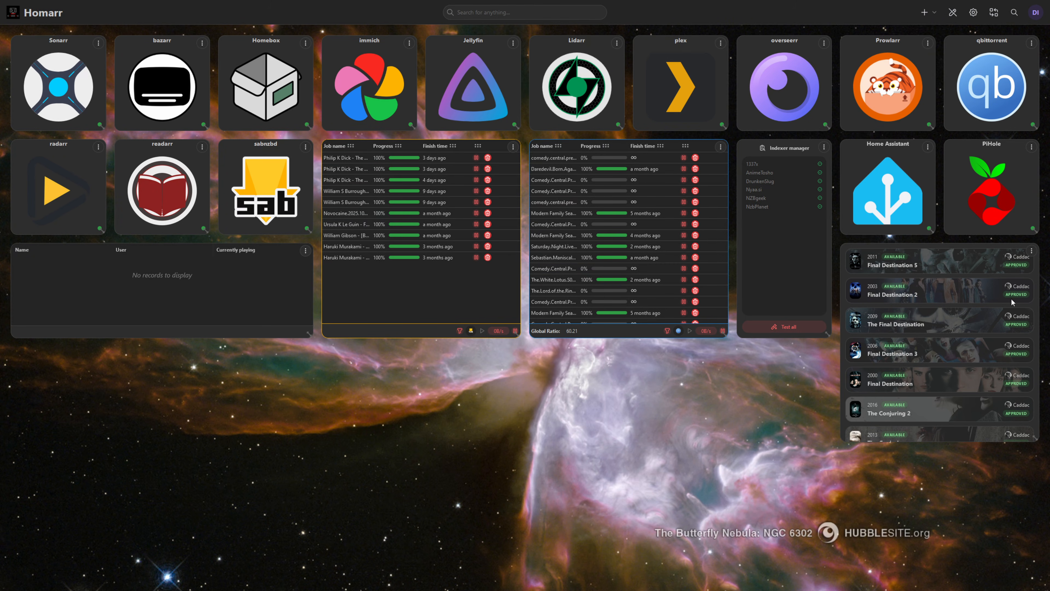
left_click_drag(1035, 441, 1038, 397)
- Add an Entity State item to the board below the media server streams item
left_click(926, 12)
left_click(889, 33)
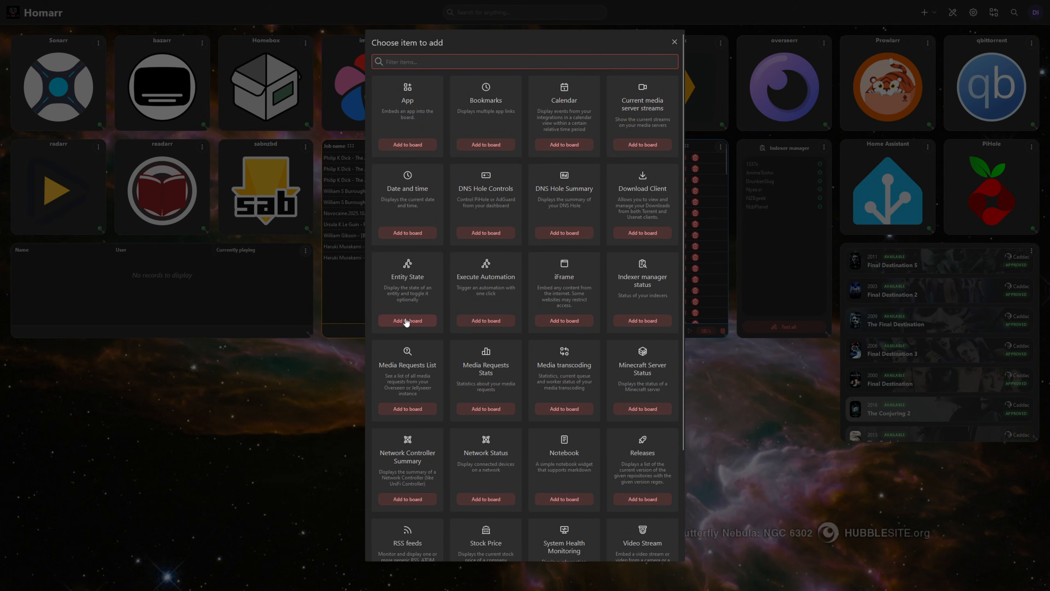
left_click(408, 321)
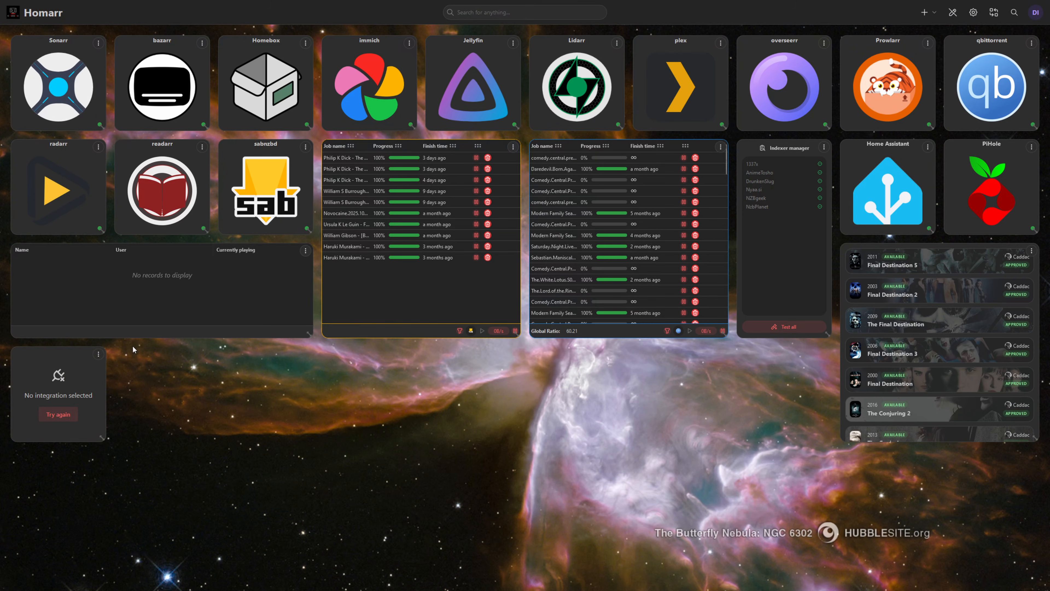
- Assign the Home Assistant integration to the Entity State item
left_click(98, 354)
left_click(137, 370)
left_click(428, 74)
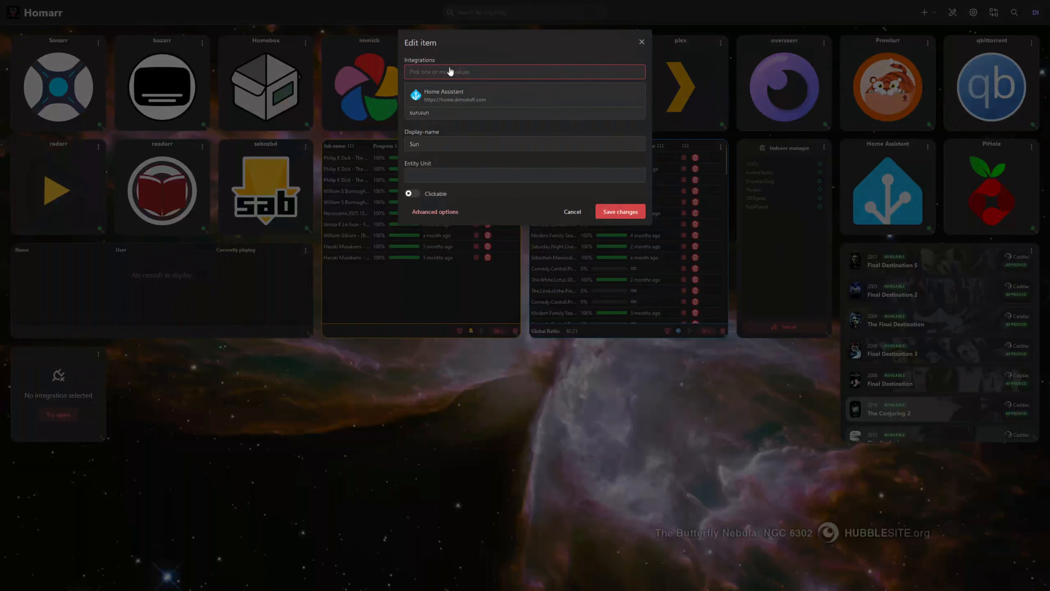
left_click(448, 91)
left_click(515, 51)
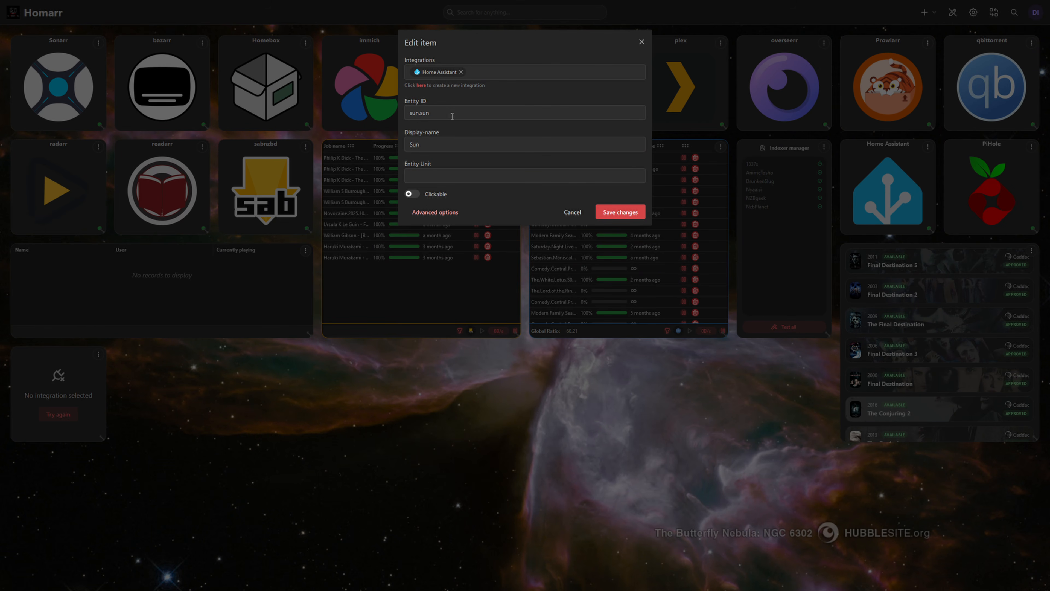
- Set the entity ID to sensor.t10_plus_thermostat_current_temperature and the display name to House Temp, and save the changes
key("ctrl+a")
type("sensor.t10_plus_thermostat_current_temperature")
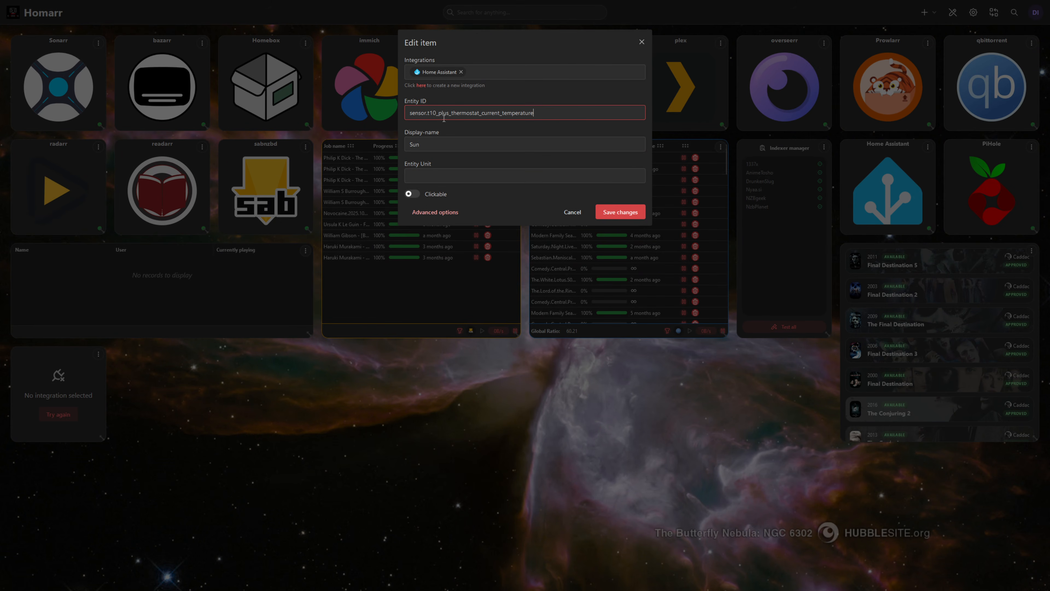
double_click(415, 145)
type("Hous")
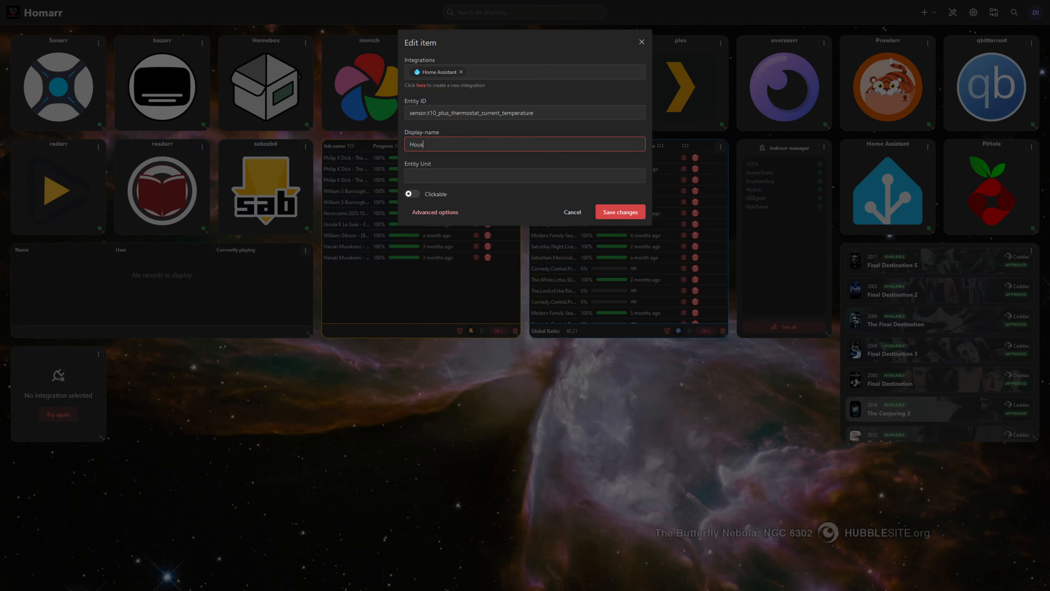
type("e Temp")
left_click(618, 211)
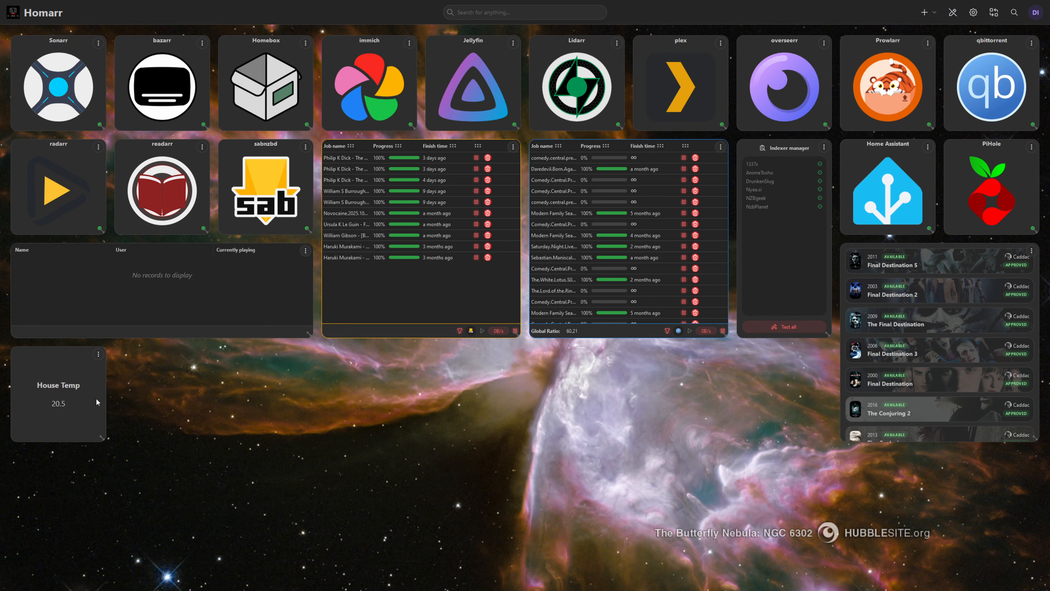
- Set the House Temp item's entity unit to °C and save the changes
left_click(97, 356)
left_click(126, 371)
left_click(441, 176)
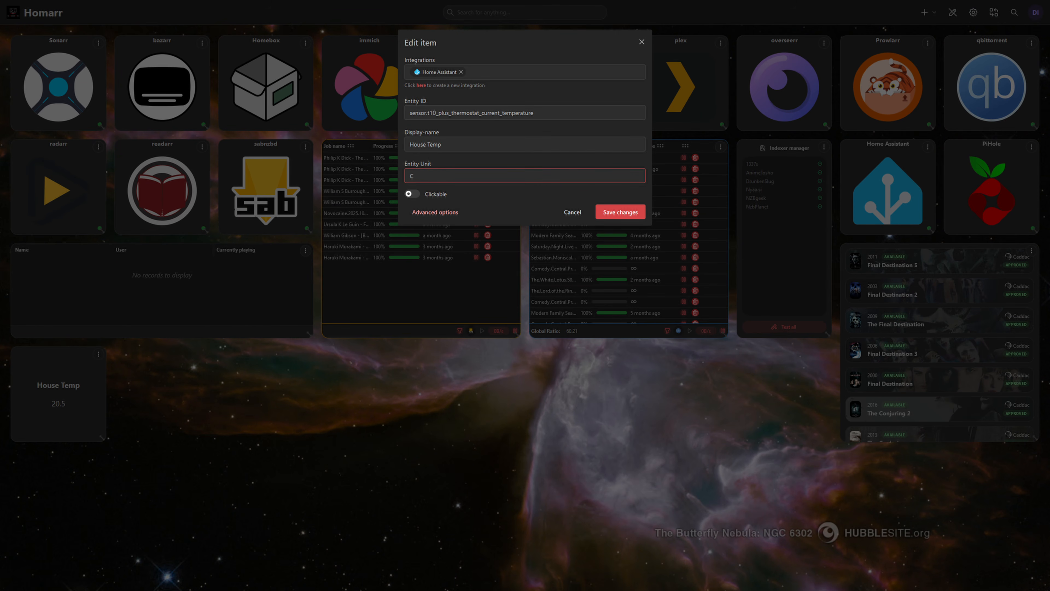
type("°")
left_click(617, 211)
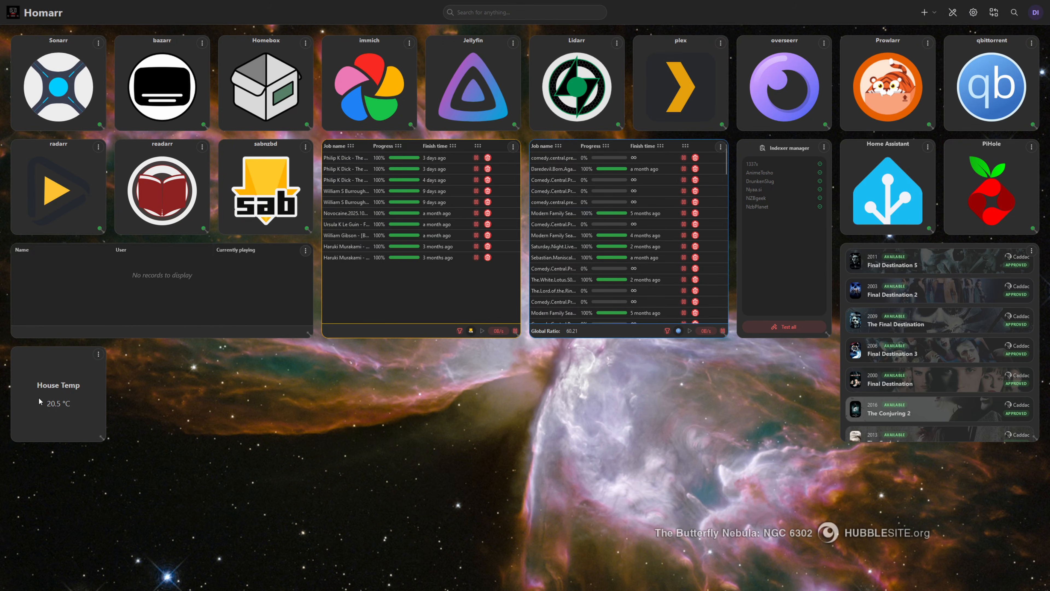
- Add a Calendar item to the board beside House Temp and enlarge it to two columns by two rows
left_click(933, 12)
left_click(912, 36)
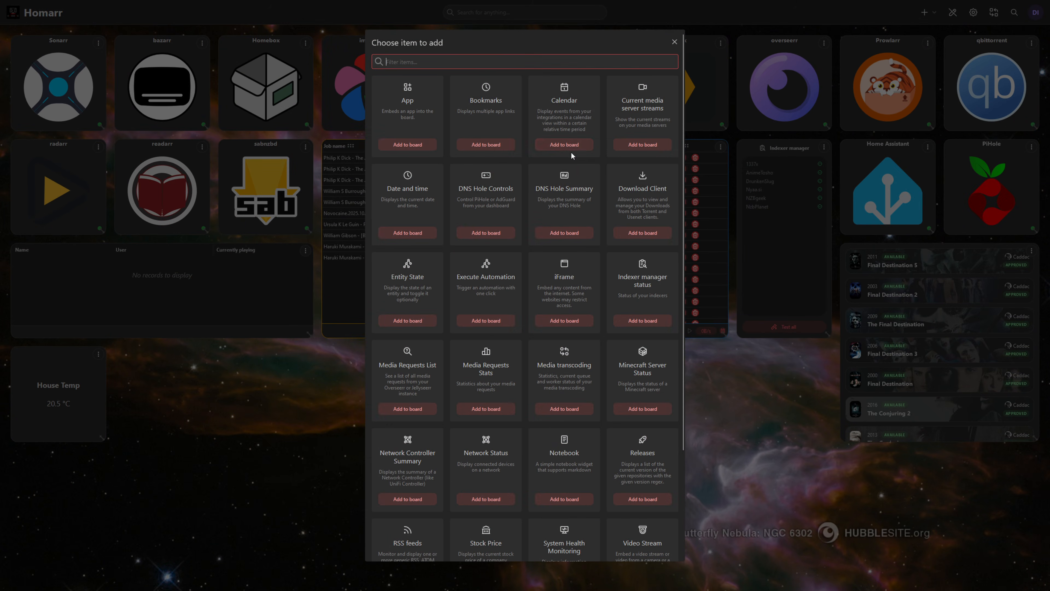
left_click(573, 147)
left_click_drag(208, 438, 309, 541)
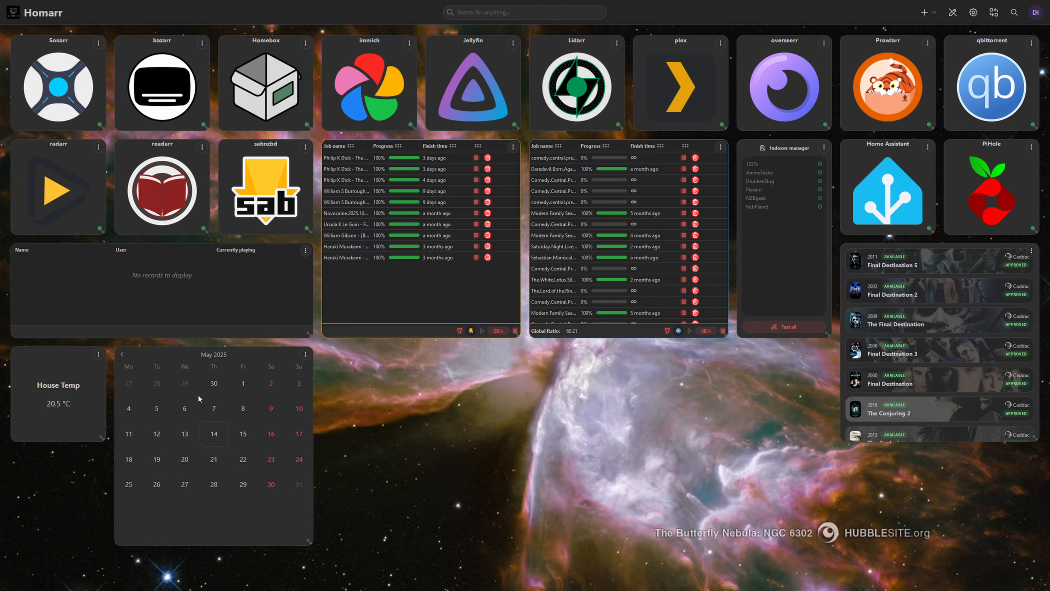
- Assign the Sonarr and Radarr integrations to the Calendar item, keep the default release types, and save the item and board
left_click(305, 354)
left_click(336, 370)
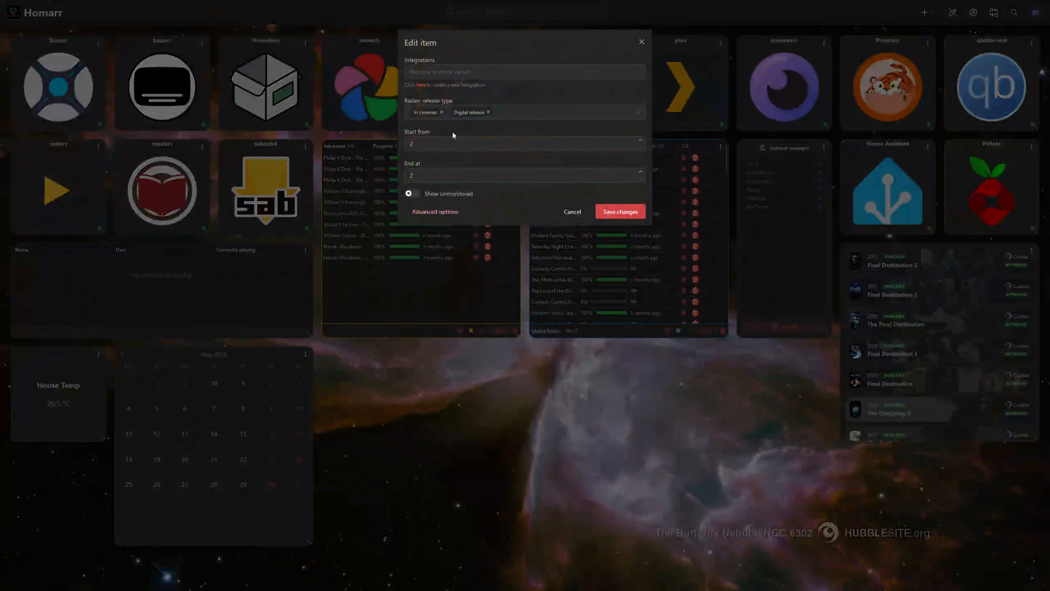
left_click(505, 77)
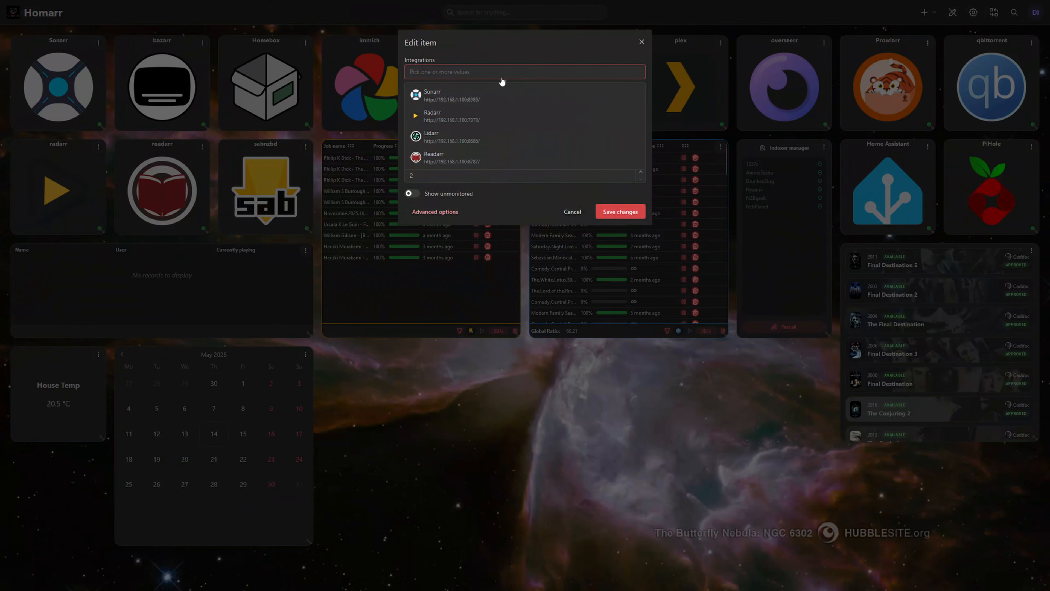
left_click(477, 99)
left_click(465, 117)
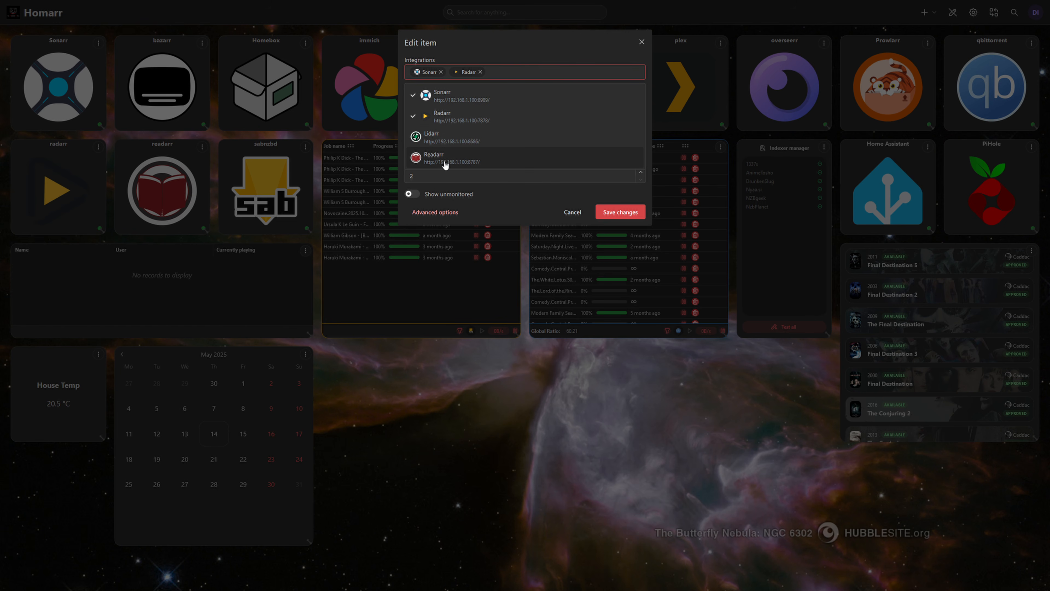
left_click(500, 55)
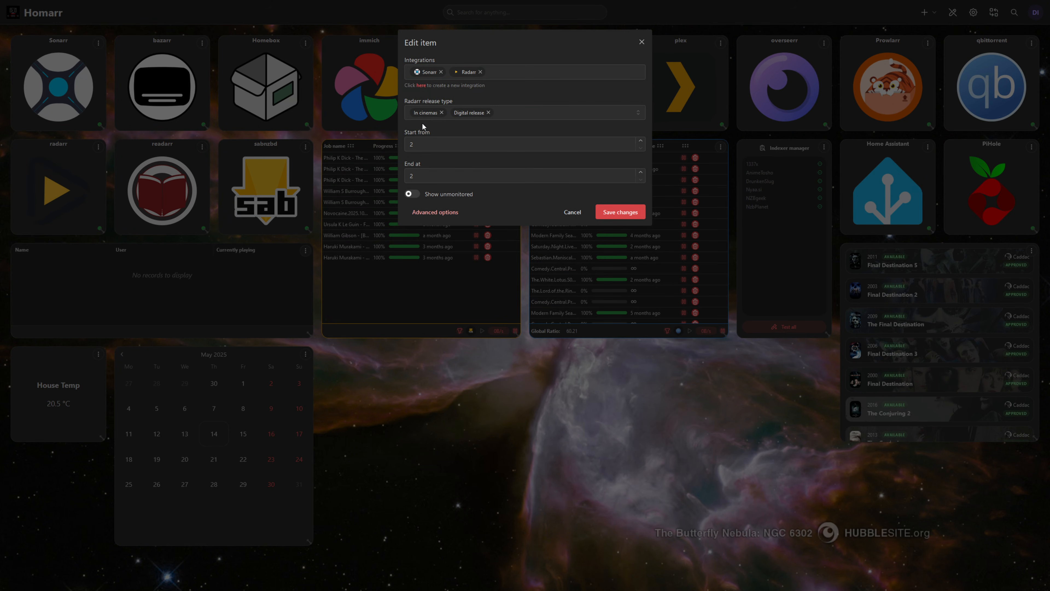
left_click(511, 116)
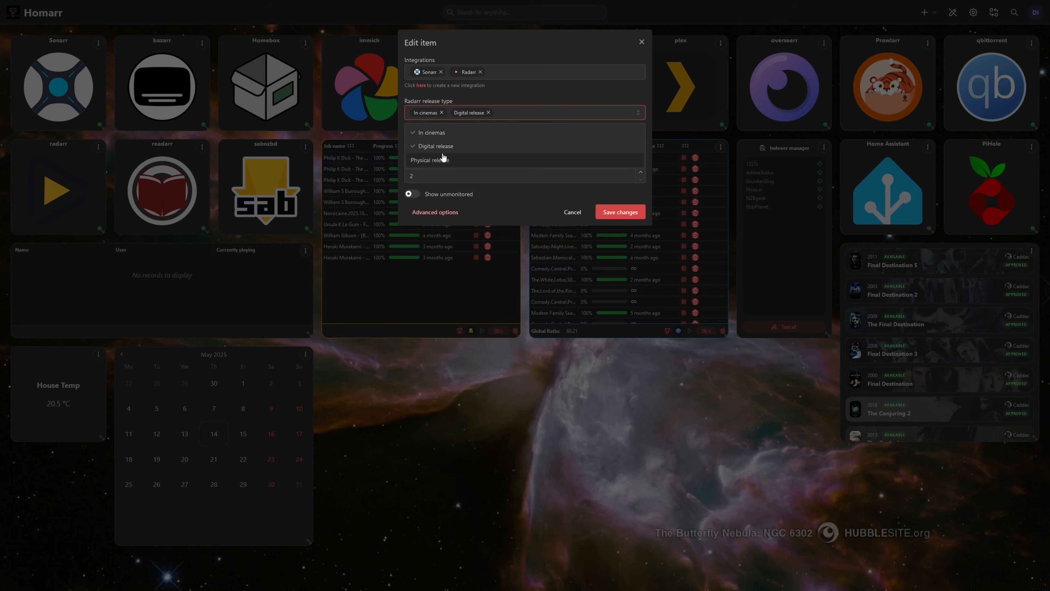
left_click(555, 89)
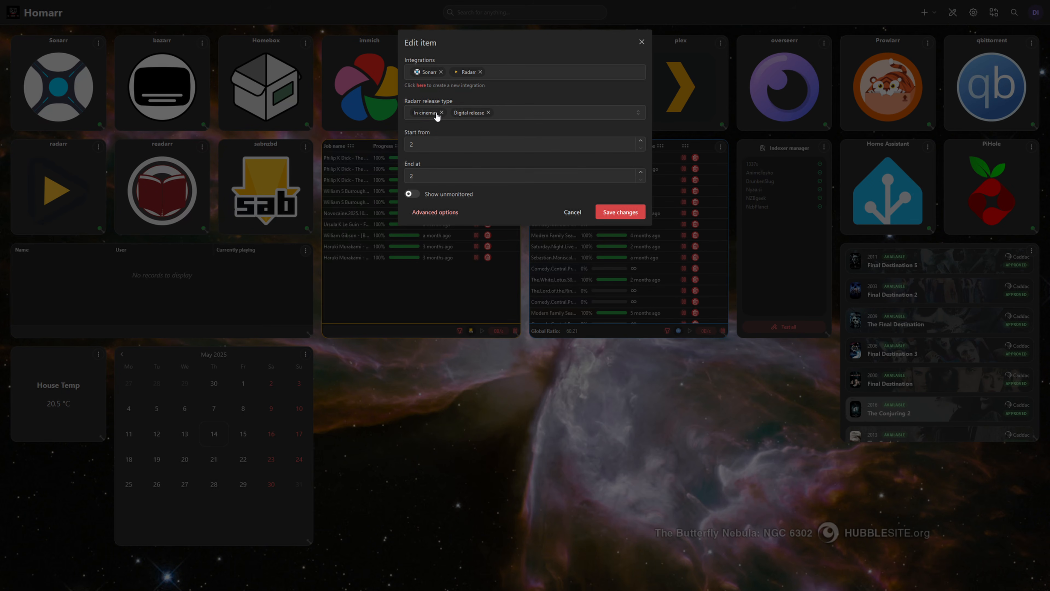
left_click(631, 213)
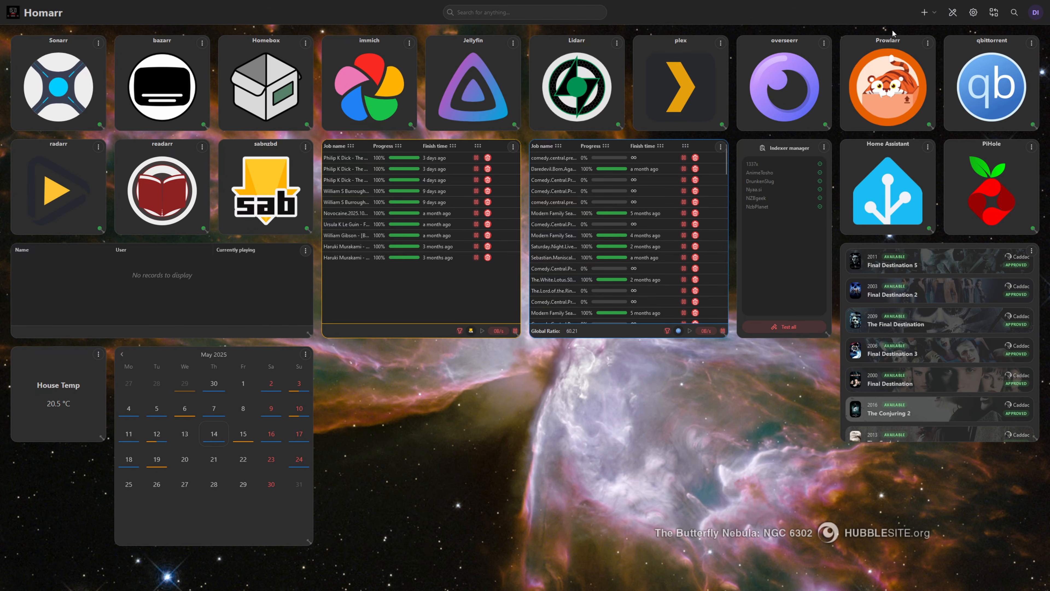
left_click(953, 13)
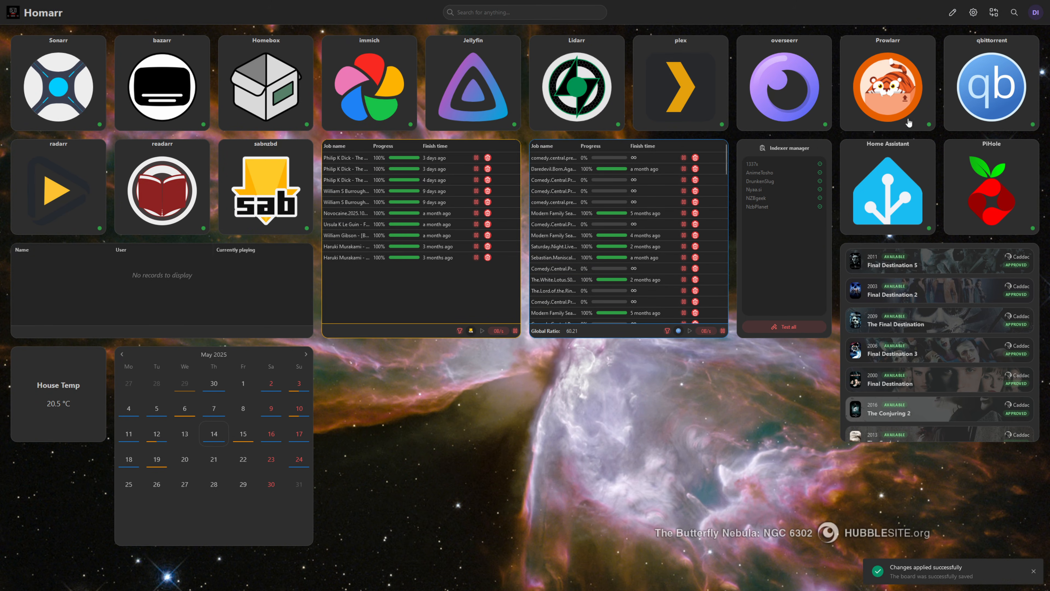
- Examine the release details for May 6, 19 and 16 in the calendar
left_click(193, 415)
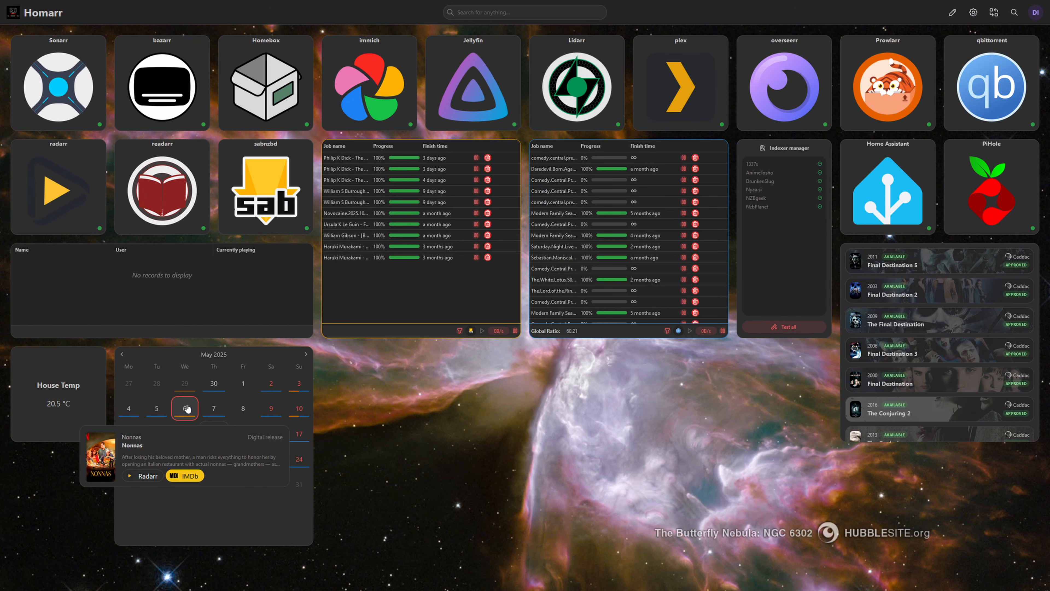
left_click(249, 355)
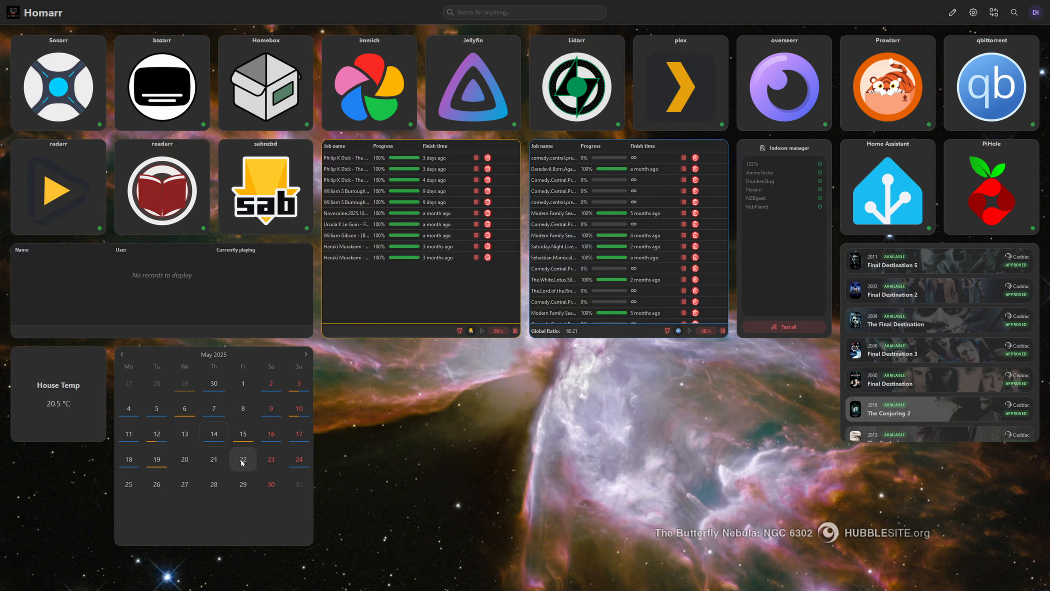
left_click(157, 459)
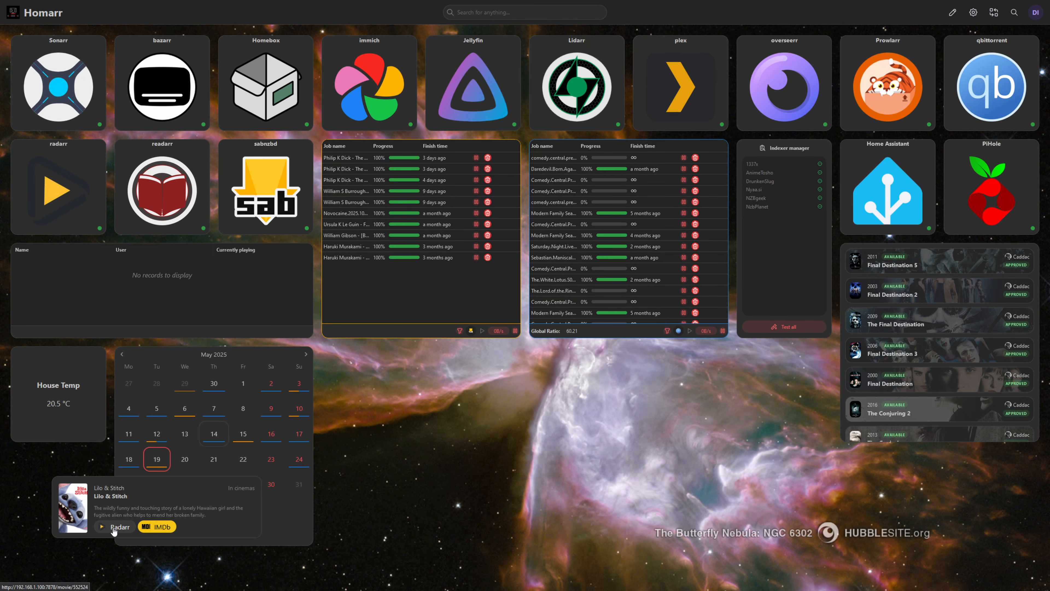
left_click(244, 356)
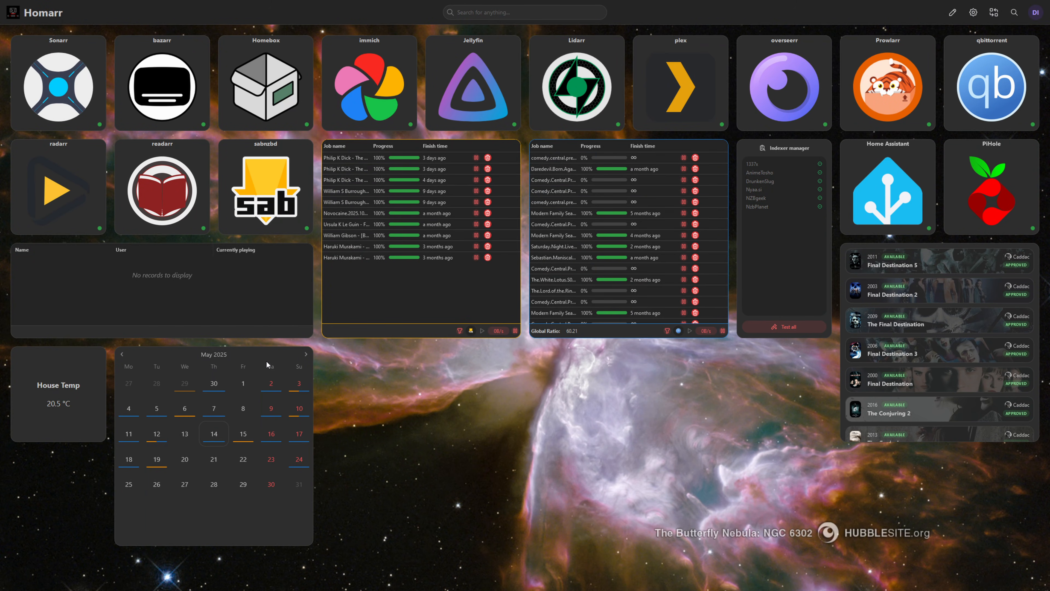
left_click(272, 433)
- Add a new category named Arrs to the board and expand it
left_click(953, 12)
left_click(933, 12)
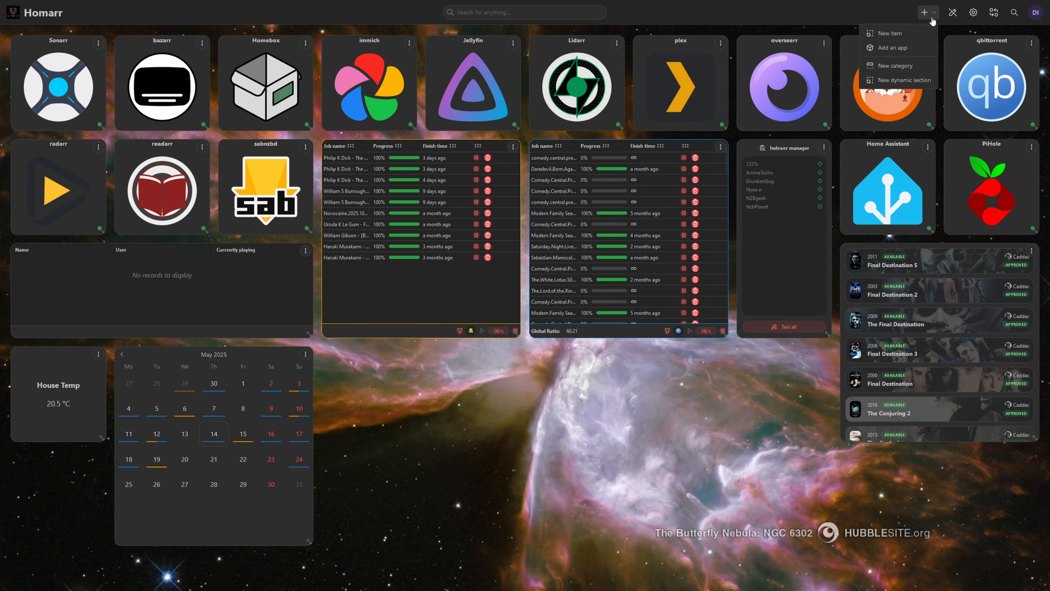
left_click(902, 63)
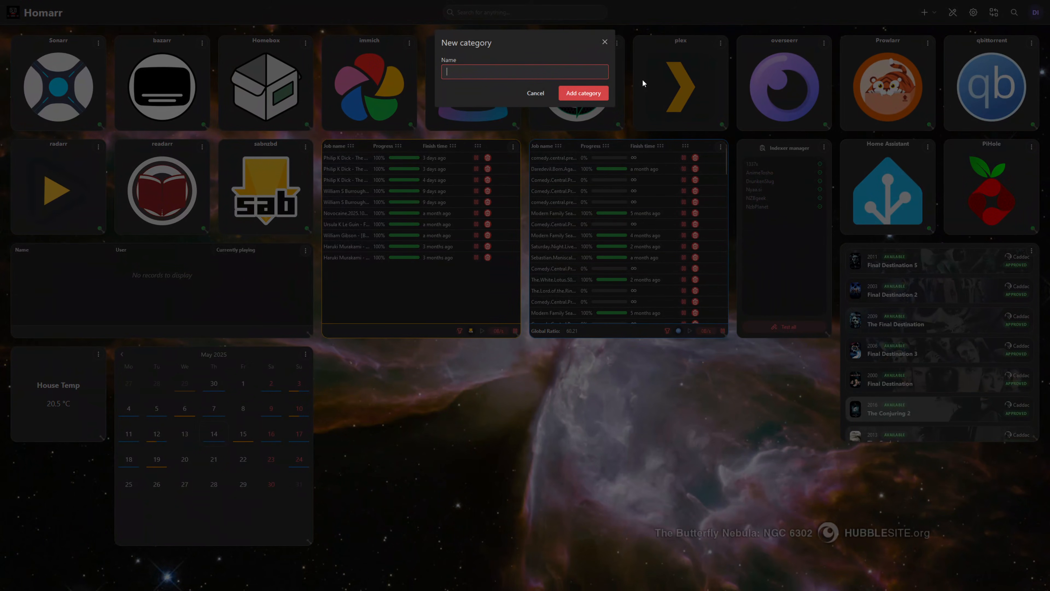
type("Arrs")
key("Return")
left_click(75, 568)
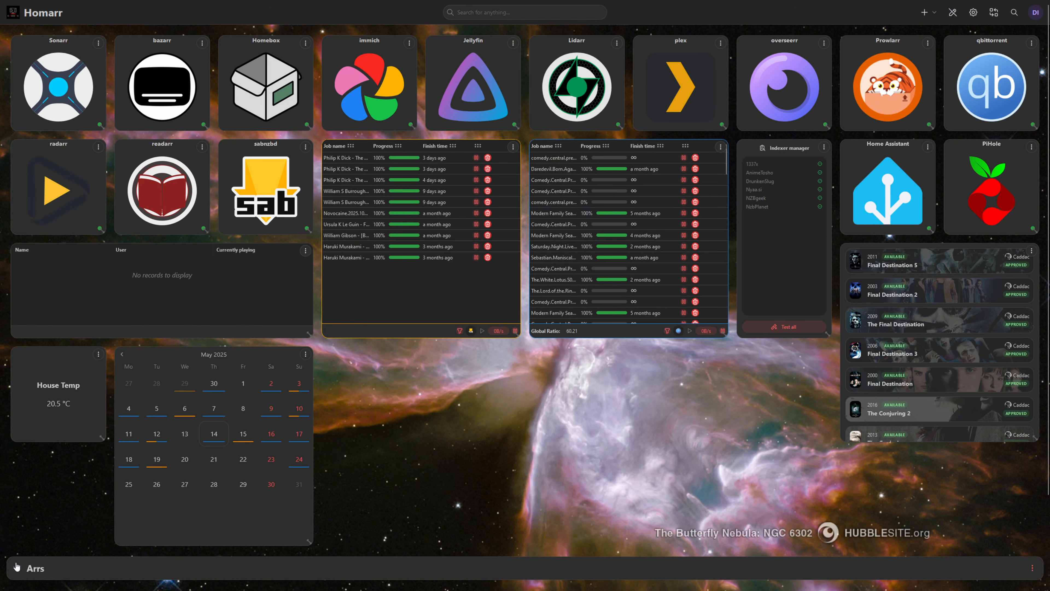
- Move the Lidarr, Sonarr, readarr, radarr, bazarr, Prowlarr and overseerr apps into the Arrs category
scroll(75, 538, "down", 2)
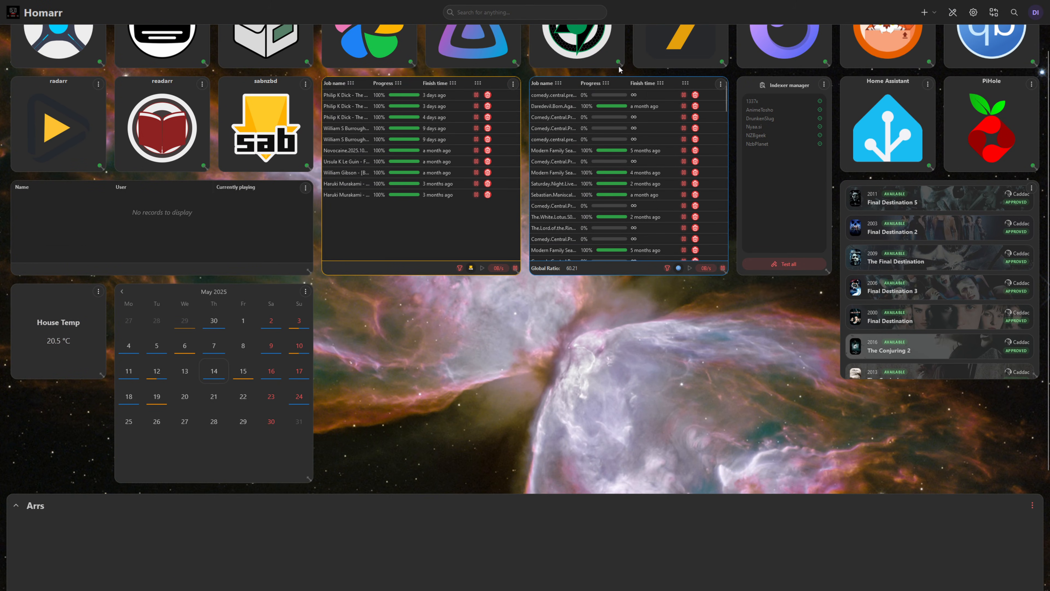
left_click_drag(617, 62, 117, 500)
scroll(117, 414, "up", 3)
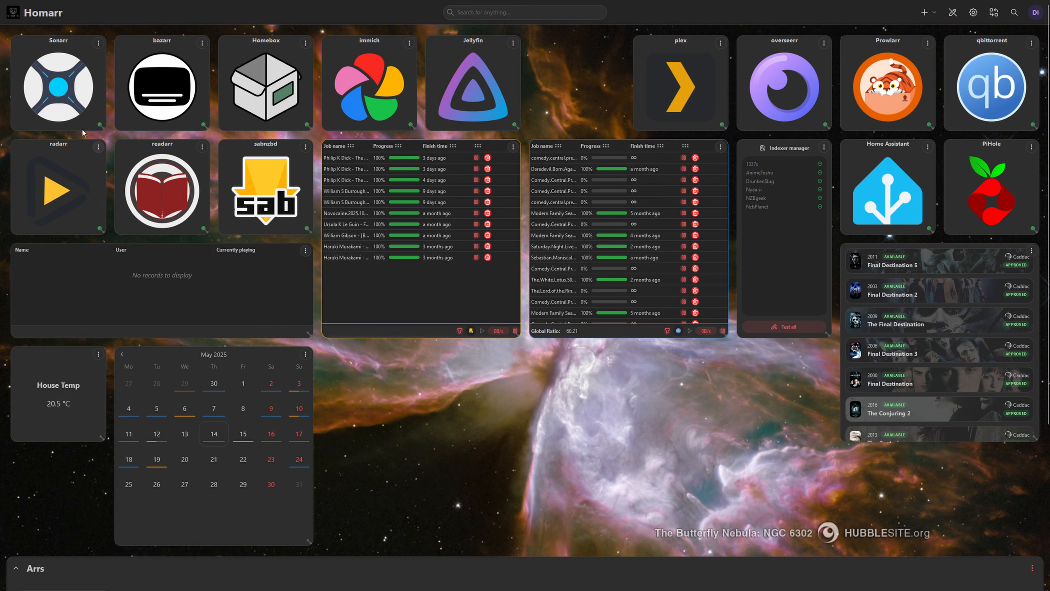
left_click_drag(59, 112, 167, 464)
scroll(202, 446, "up", 3)
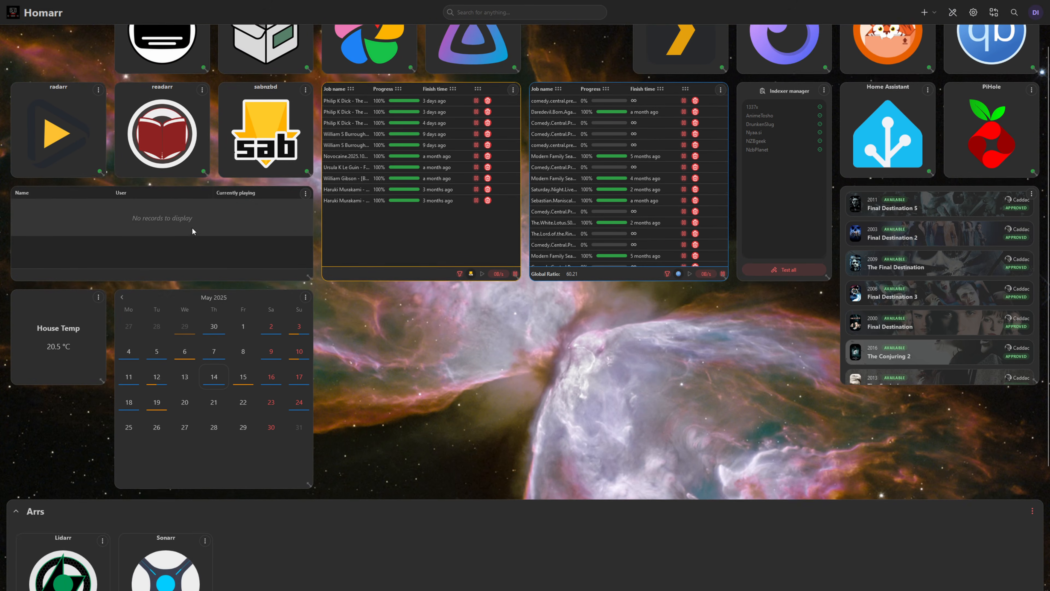
left_click_drag(194, 140, 290, 521)
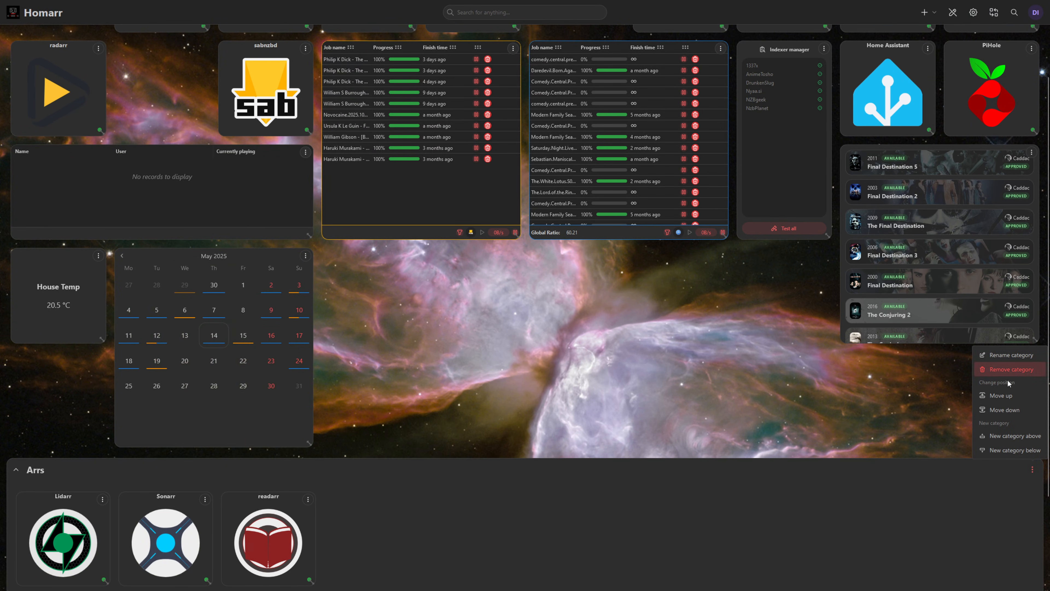
scroll(389, 358, "up", 3)
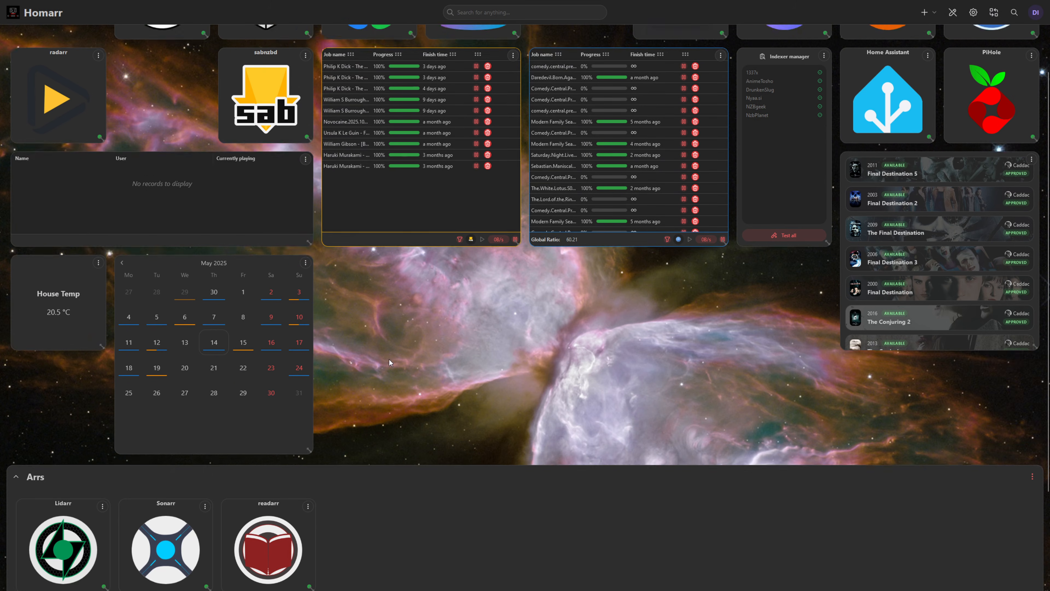
scroll(397, 319, "down", 6)
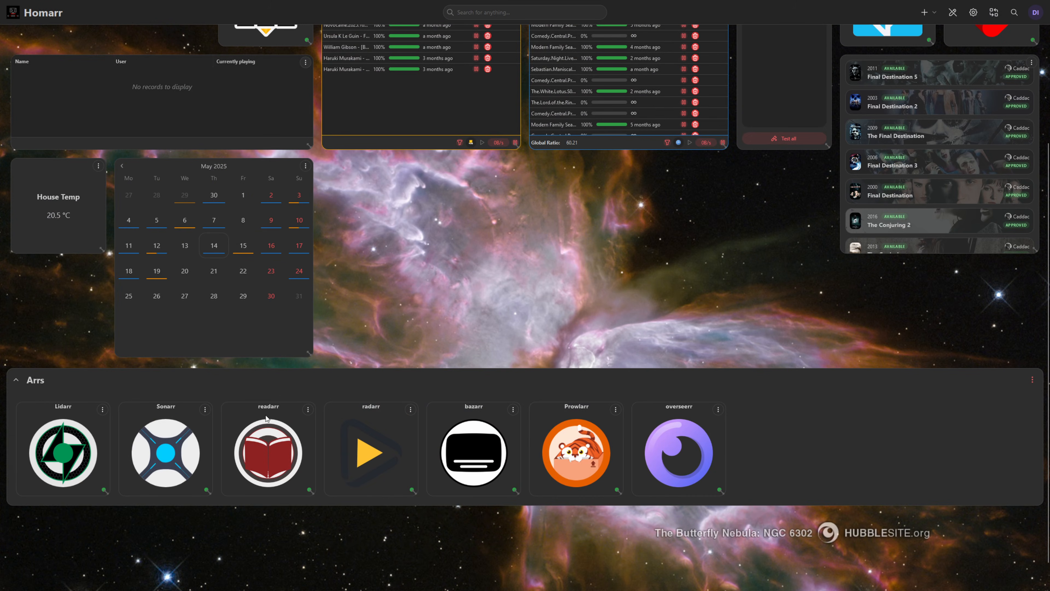
- Test collapsing and expanding the Arrs category, and leave it collapsed
left_click(16, 382)
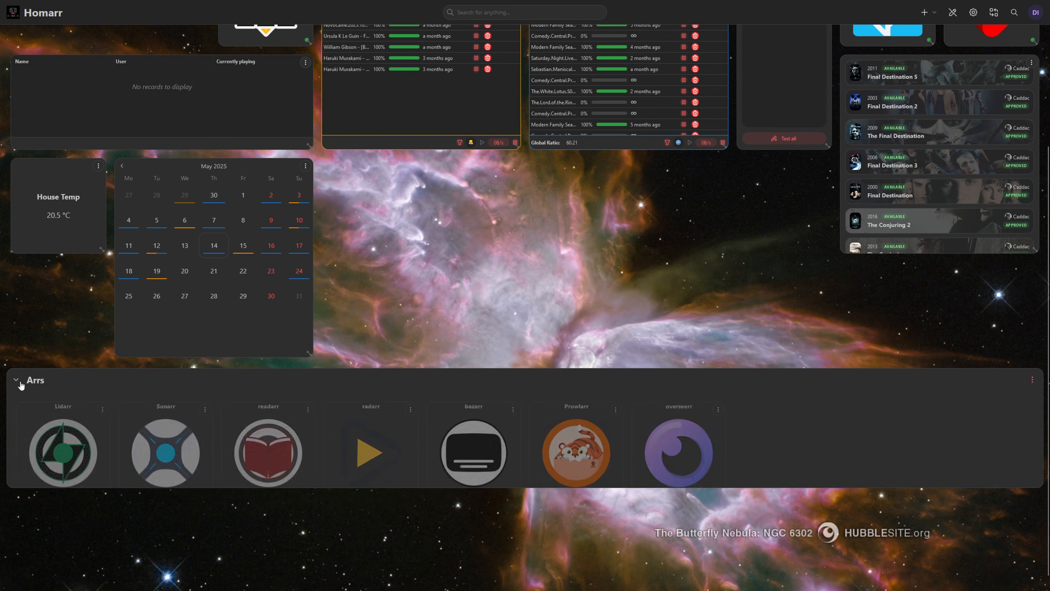
left_click(17, 463)
scroll(19, 464, "down", 4)
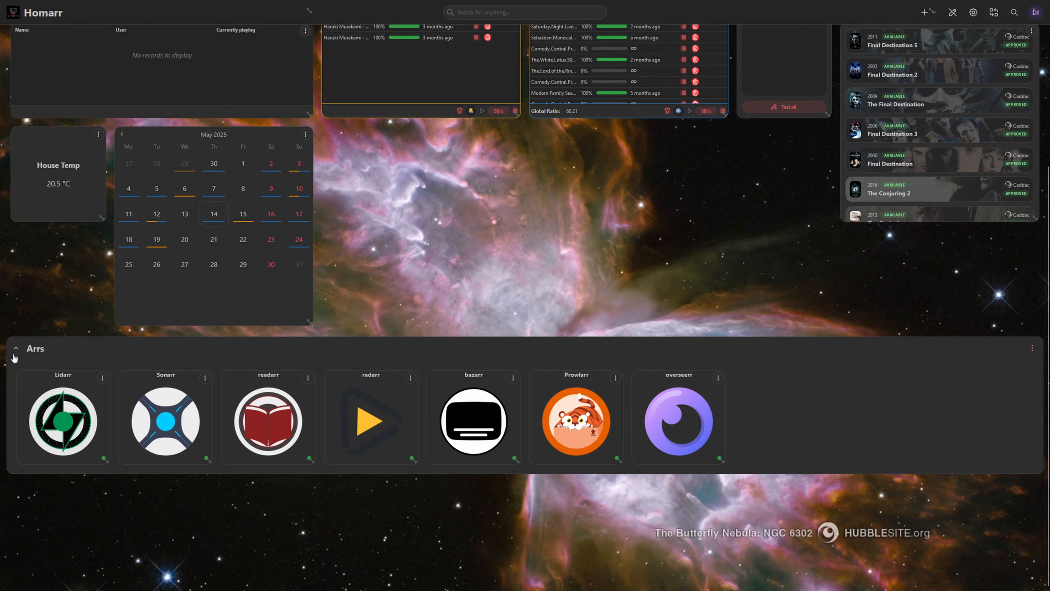
left_click(15, 350)
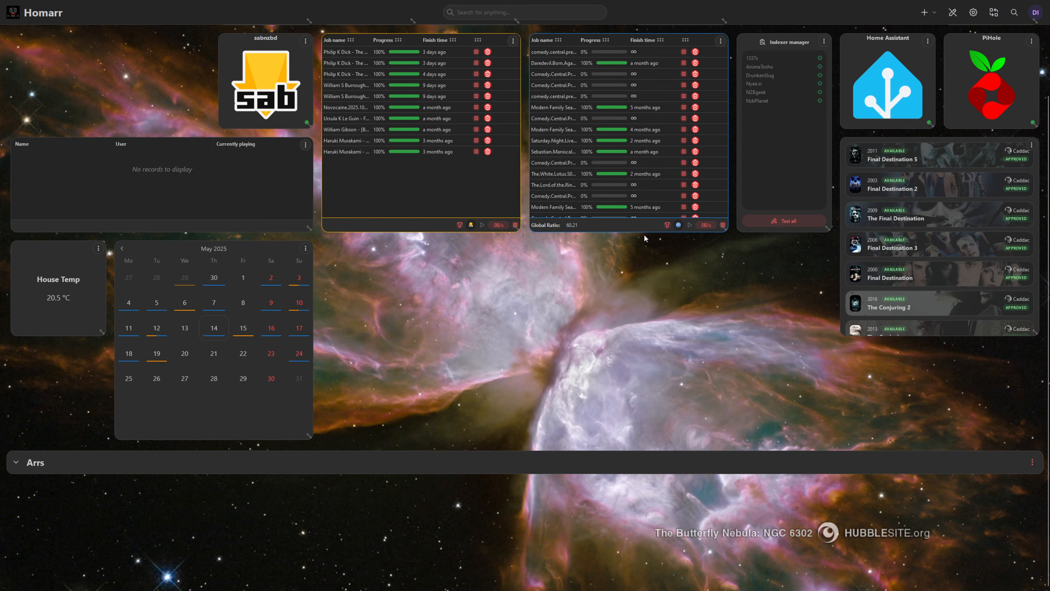
- Add a second category named 2 to the board
scroll(644, 234, "up", 2)
left_click(936, 16)
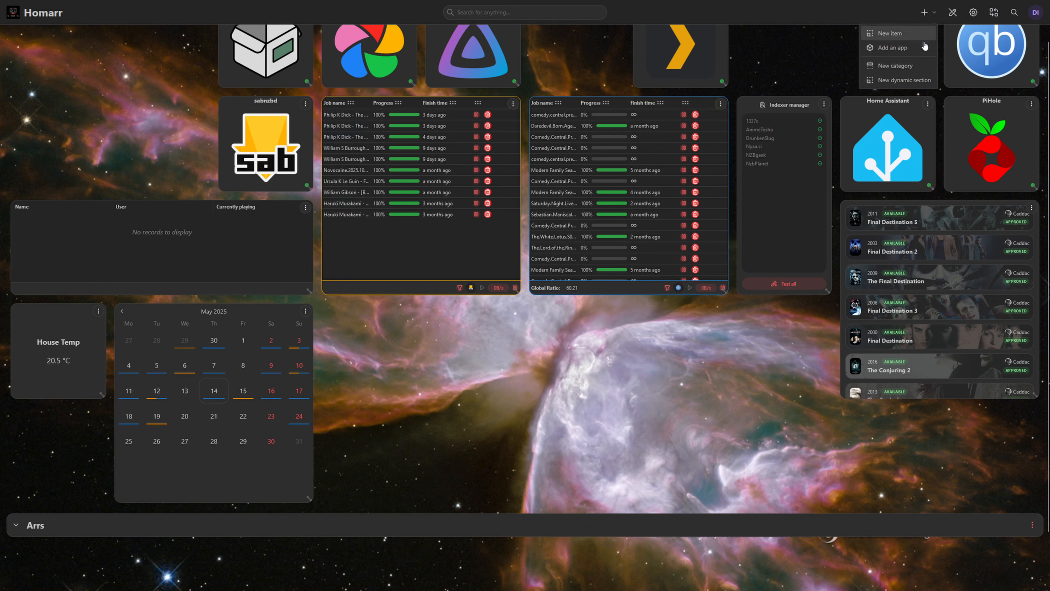
left_click(906, 66)
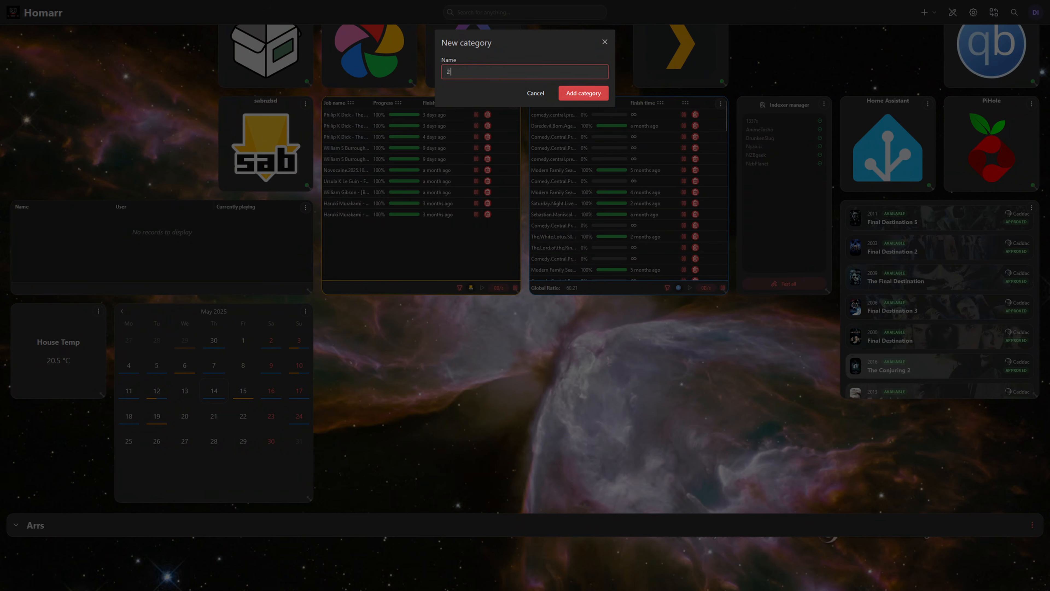
type("2")
key("Return")
scroll(69, 421, "down", 7)
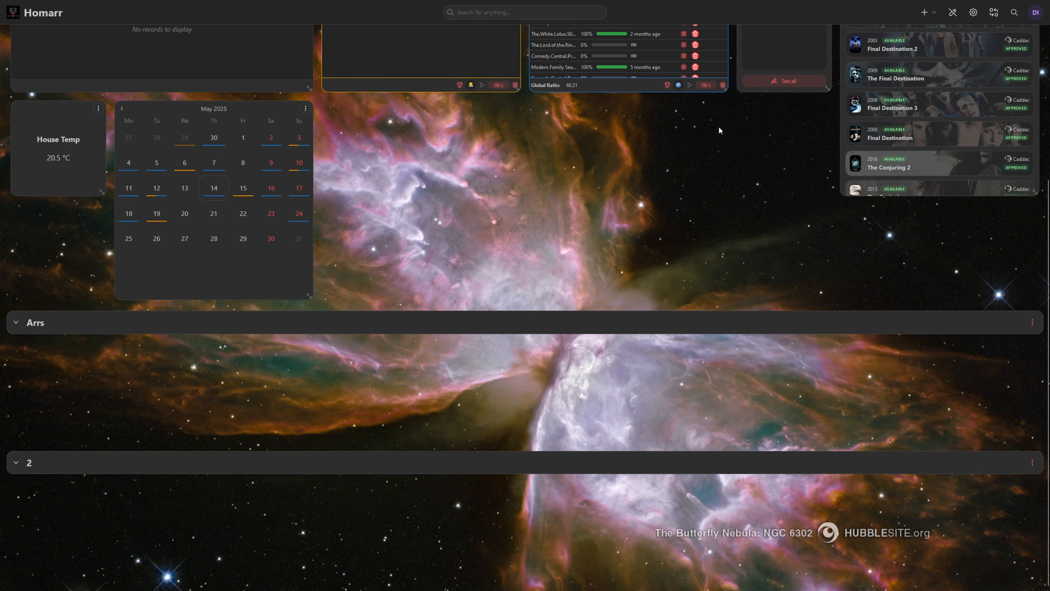
- Move category 2 above Arrs and back below it
left_click(1033, 462)
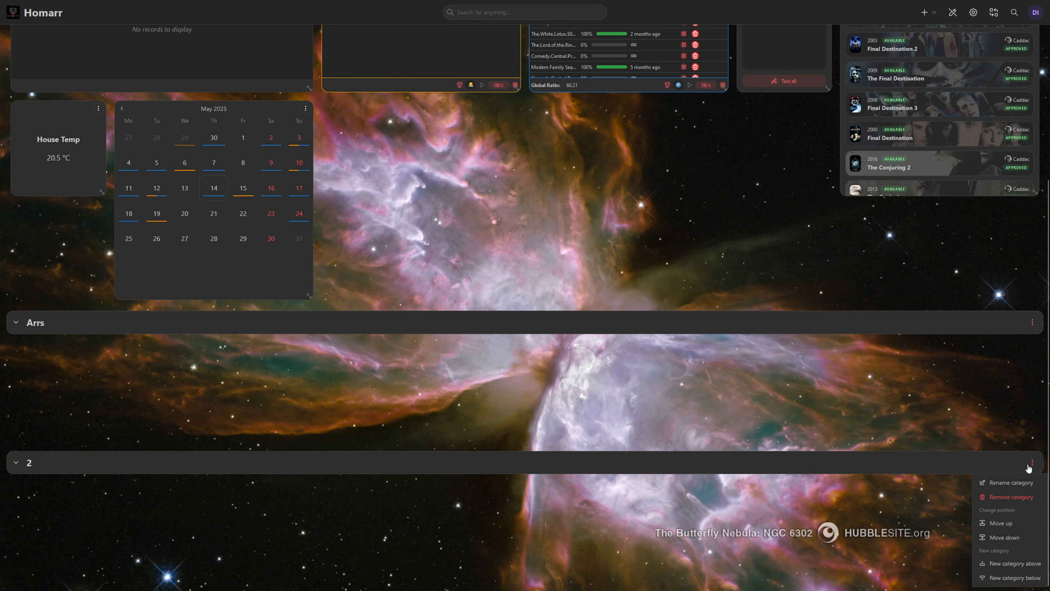
left_click(1002, 524)
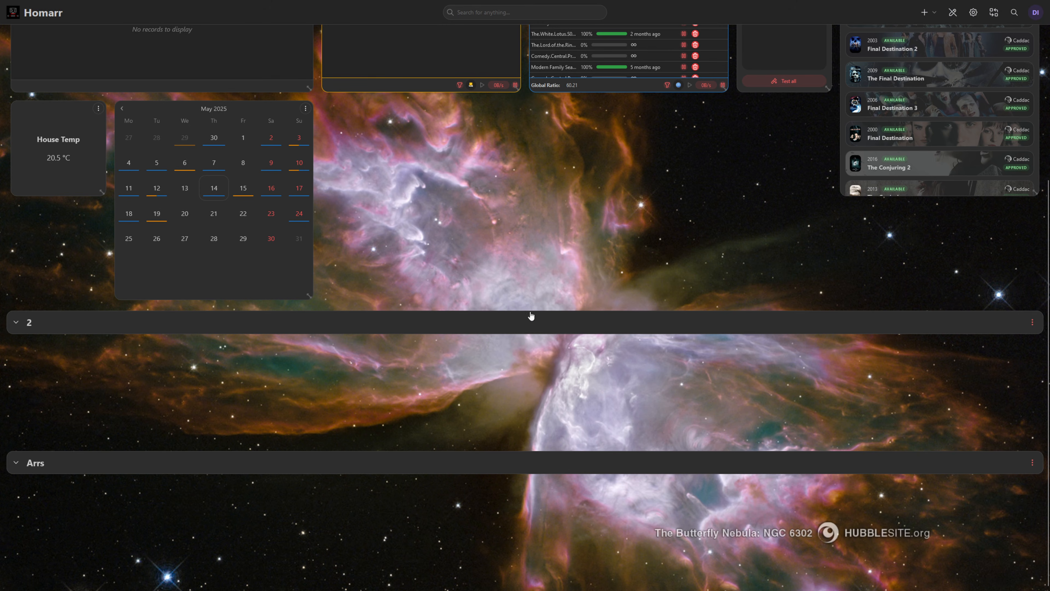
left_click(1033, 321)
left_click(1014, 398)
left_click(1032, 322)
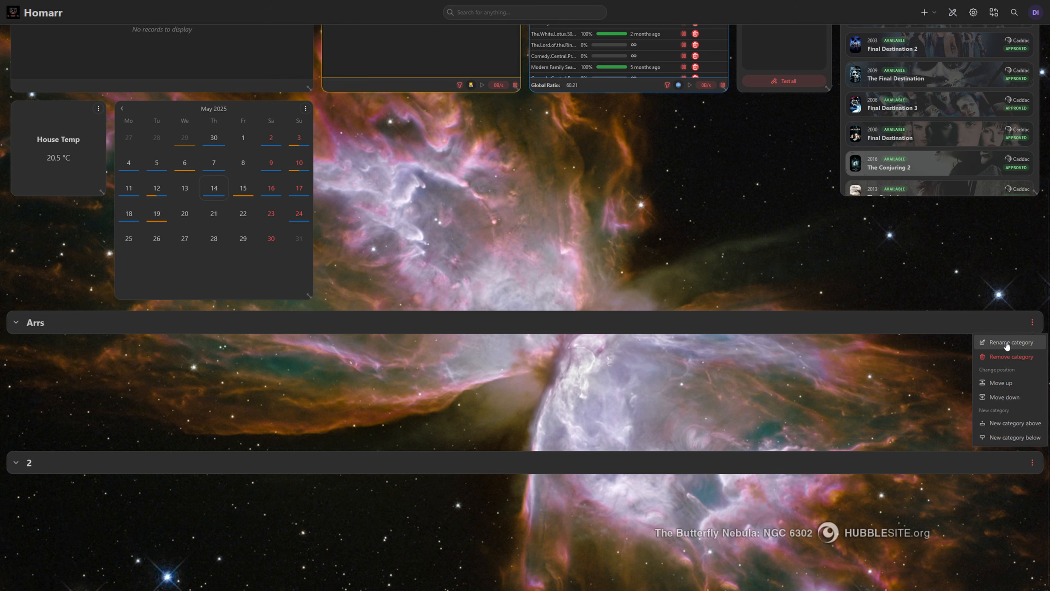
left_click(621, 385)
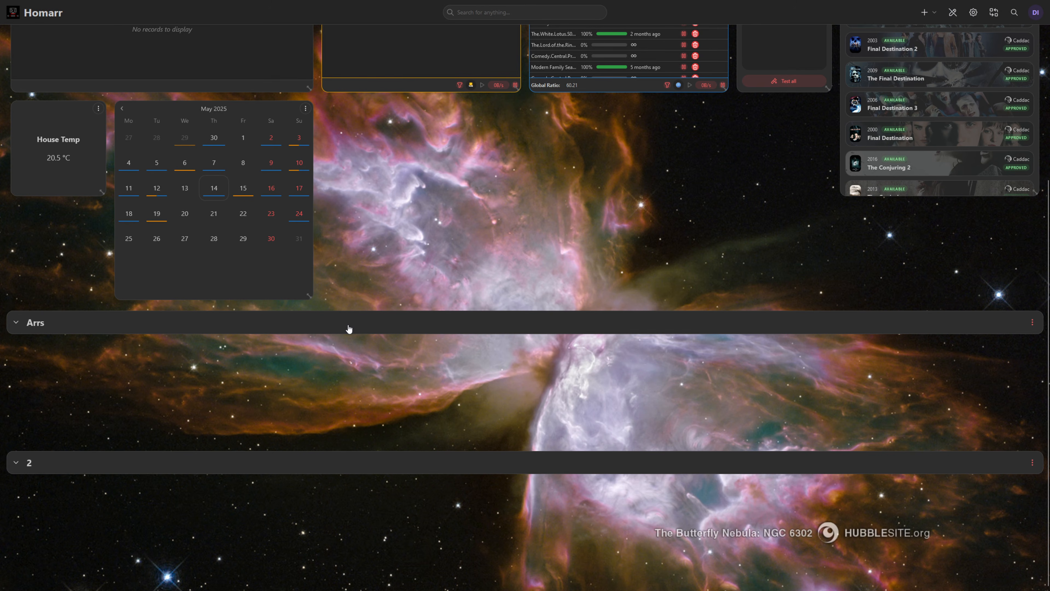
scroll(343, 331, "up", 5)
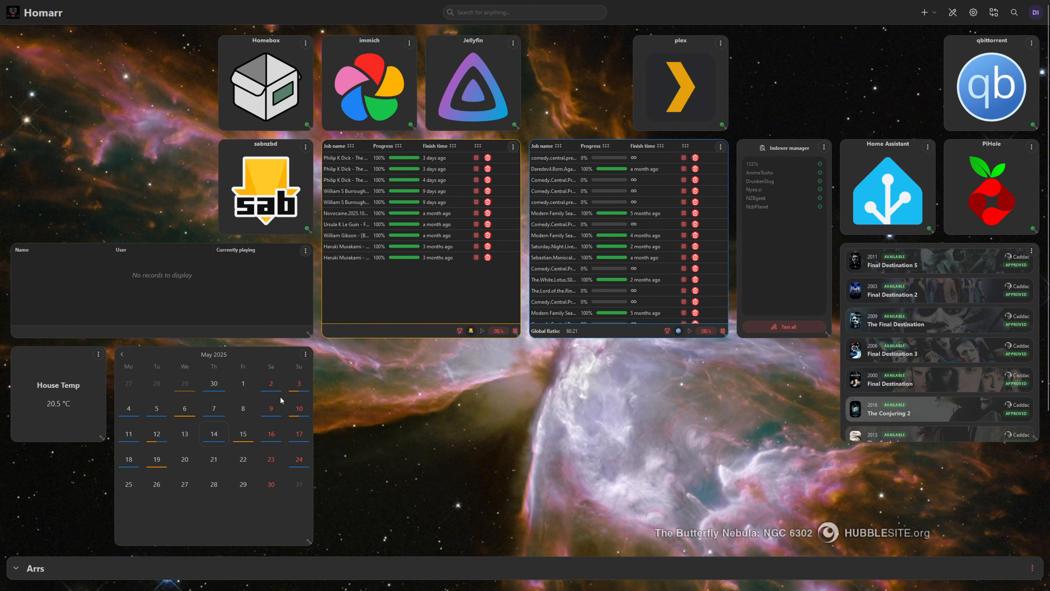
scroll(91, 404, "down", 3)
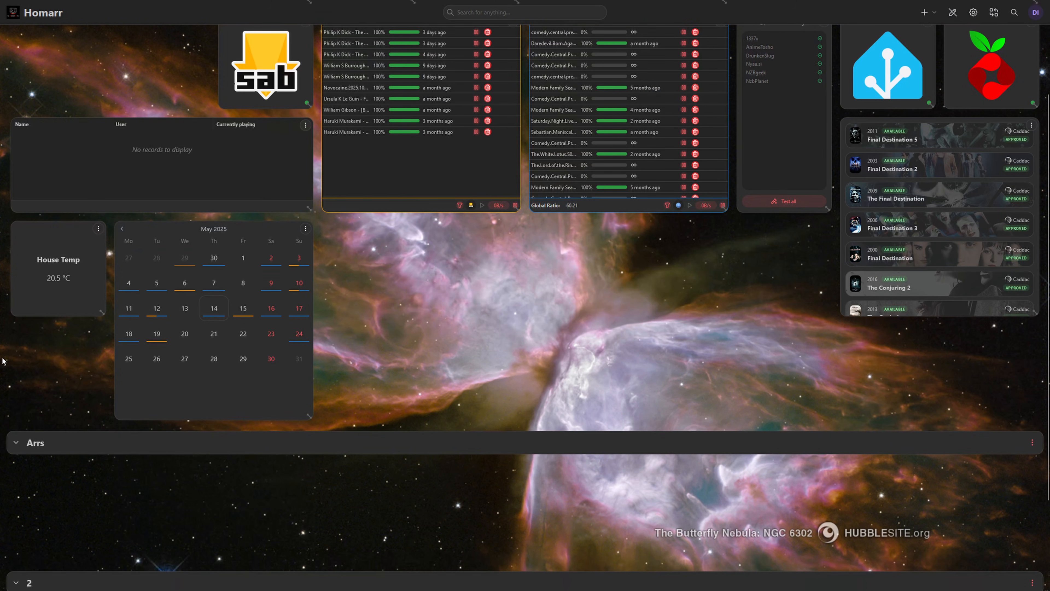
- Add a dynamic section two columns by two rows in the board's top-left corner and move the yellow-bordered downloads widget into it
scroll(37, 352, "up", 3)
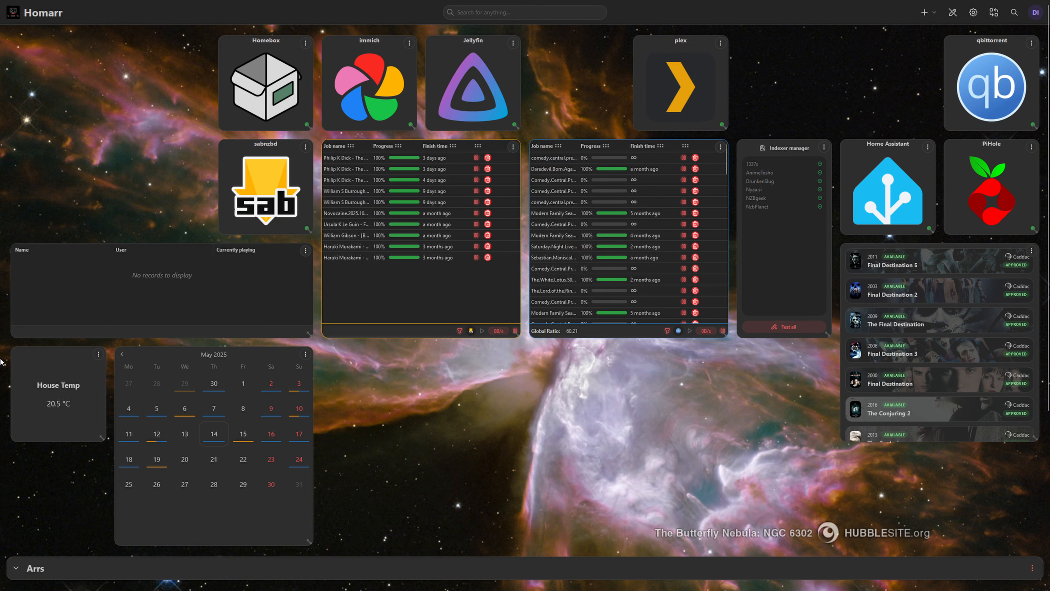
scroll(494, 381, "down", 5)
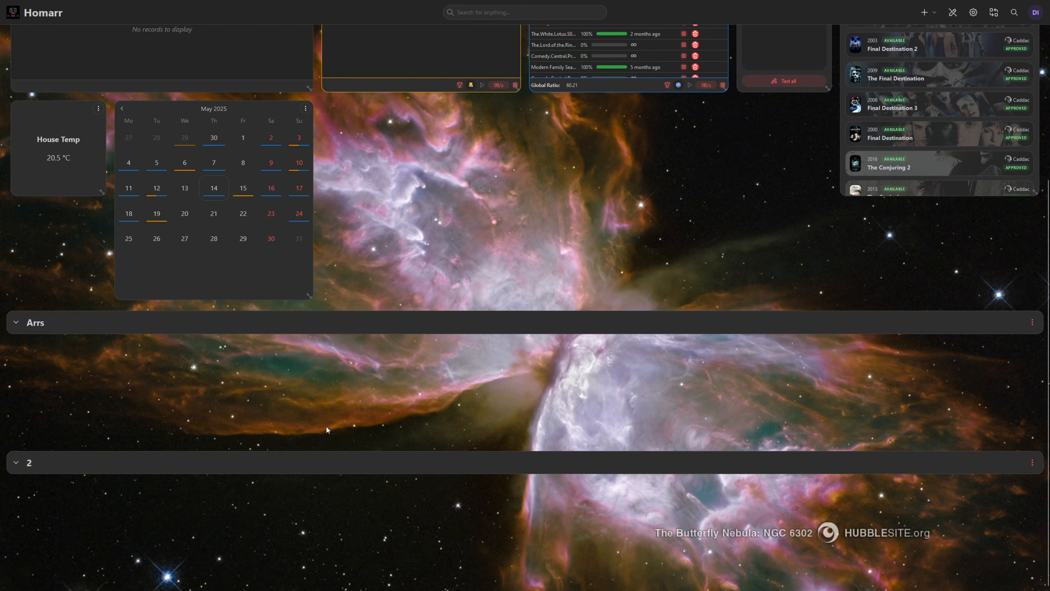
scroll(329, 425, "up", 1)
scroll(375, 443, "up", 5)
left_click(928, 12)
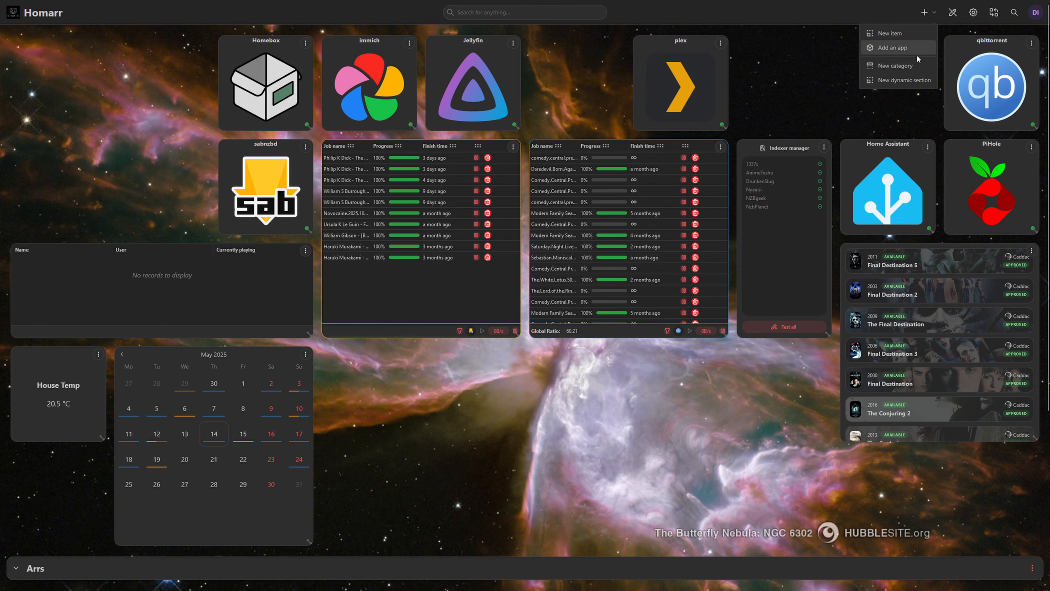
left_click(910, 81)
left_click_drag(103, 127, 207, 232)
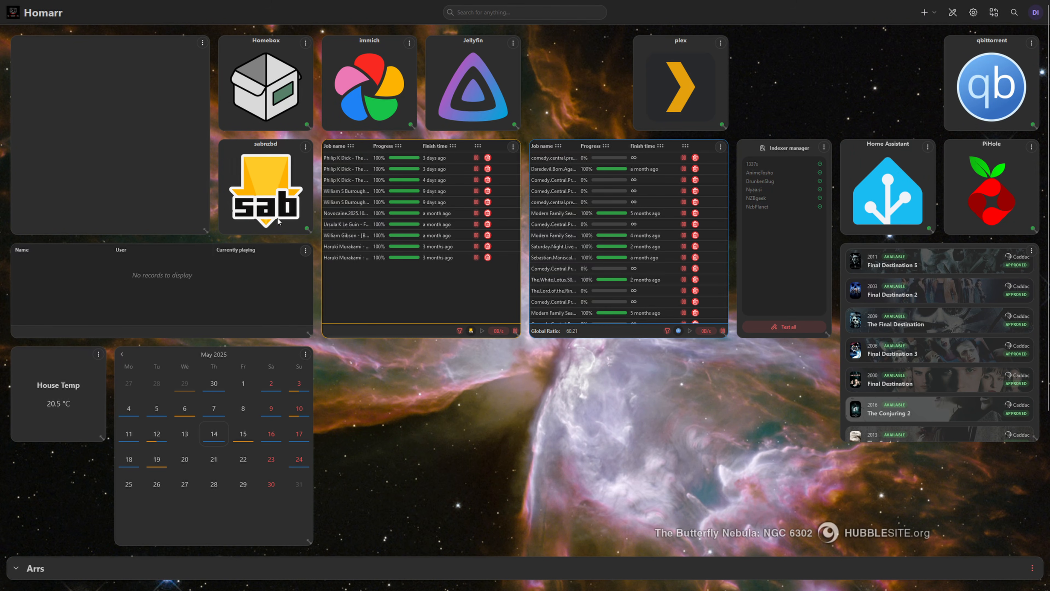
left_click_drag(455, 224, 192, 158)
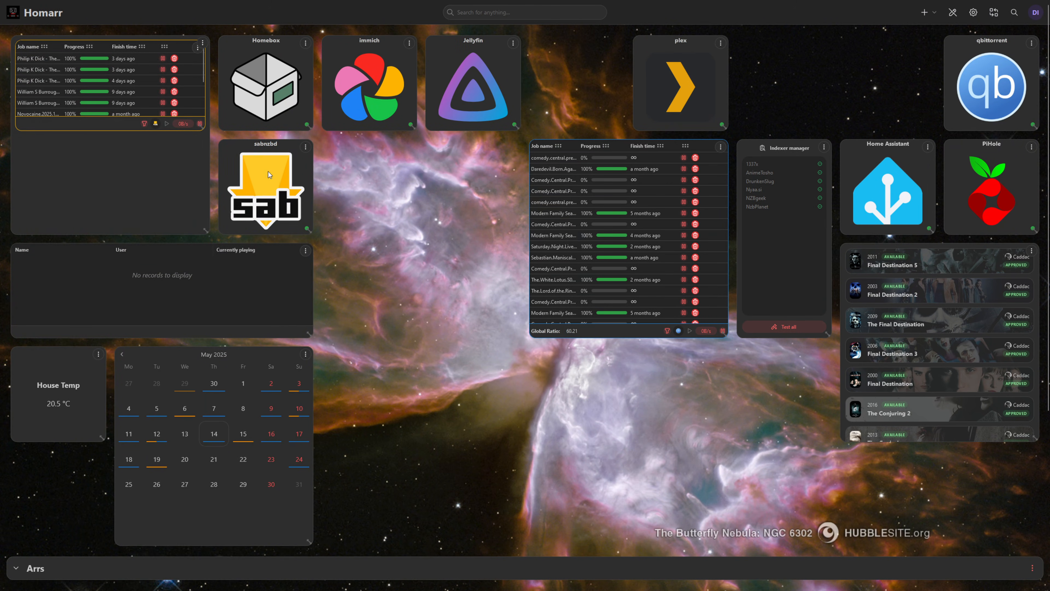
- Move sabnzbd, immich, Homebox and Jellyfin off the cells beside the dynamic section and widen the section to five columns
left_click_drag(266, 188, 583, 391)
left_click_drag(378, 91, 686, 192)
left_click_drag(294, 91, 574, 182)
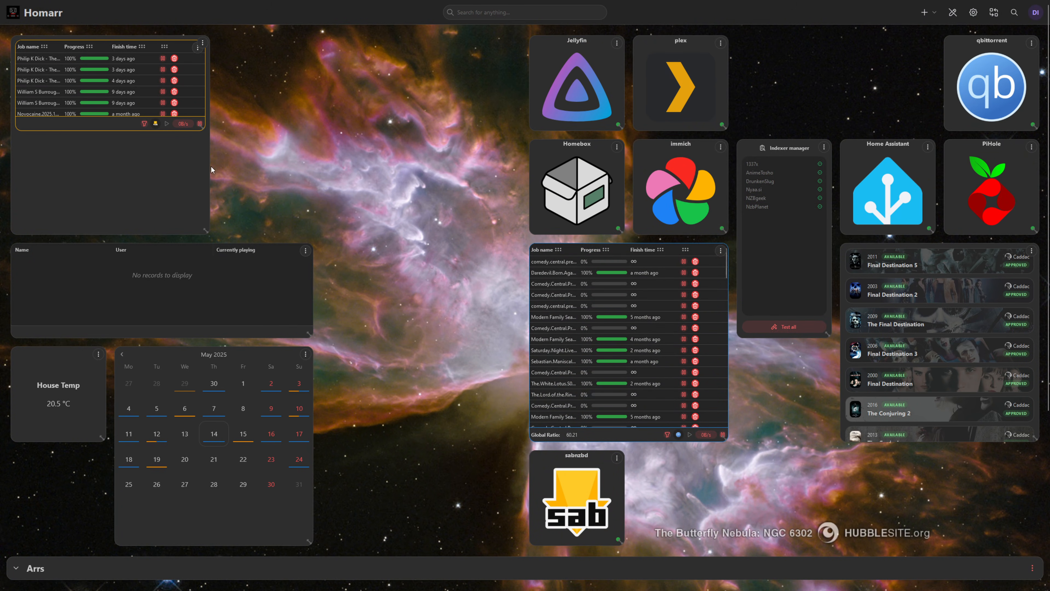
left_click_drag(206, 230, 481, 241)
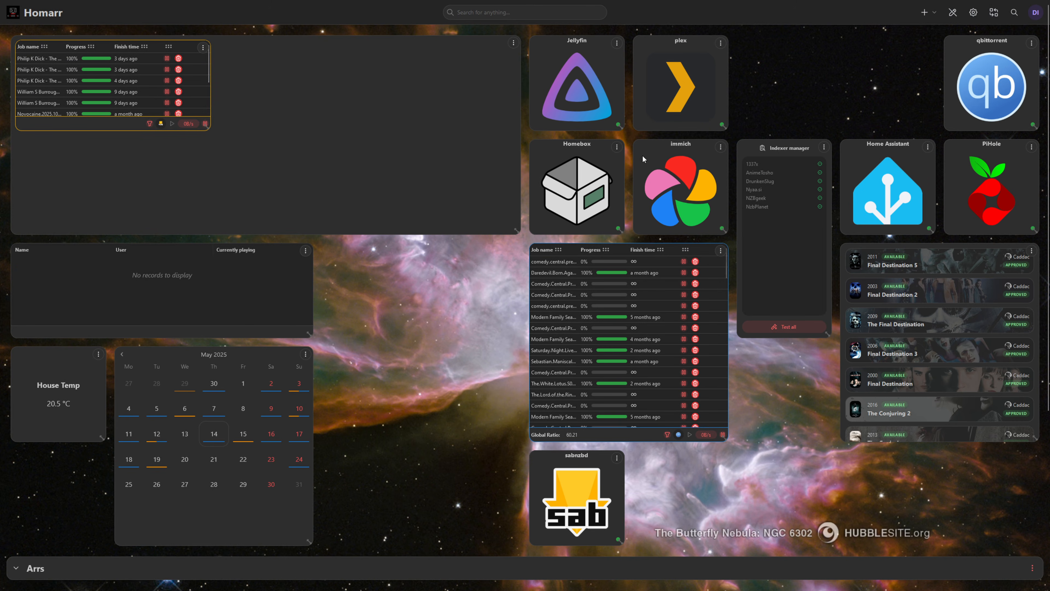
- Move the Jellyfin, plex, Homebox and immich apps into the dynamic section
left_click_drag(550, 85, 284, 91)
left_click_drag(648, 93, 357, 104)
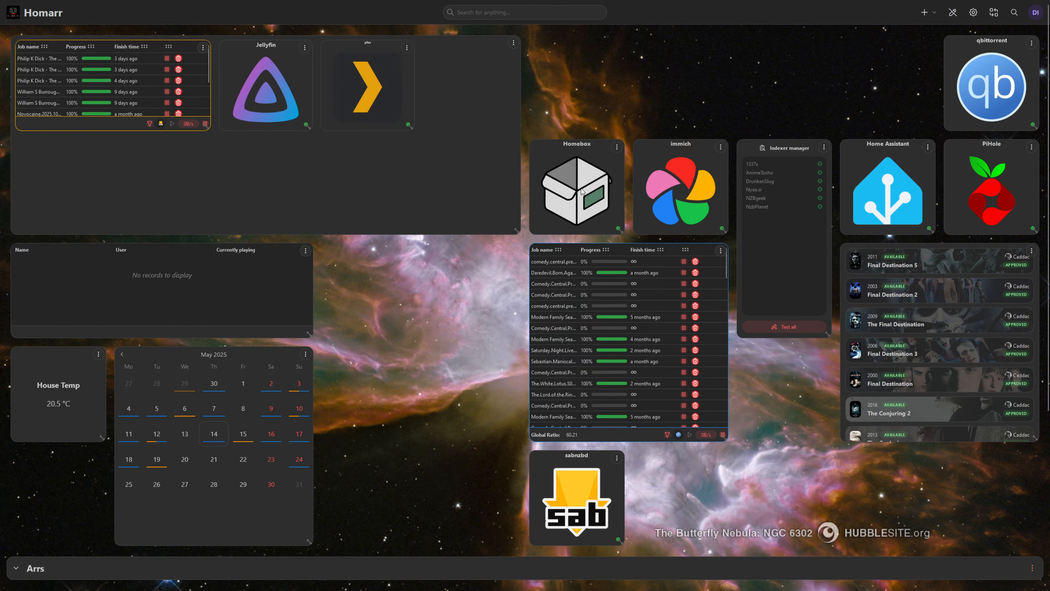
left_click_drag(577, 186, 165, 187)
left_click_drag(666, 193, 251, 194)
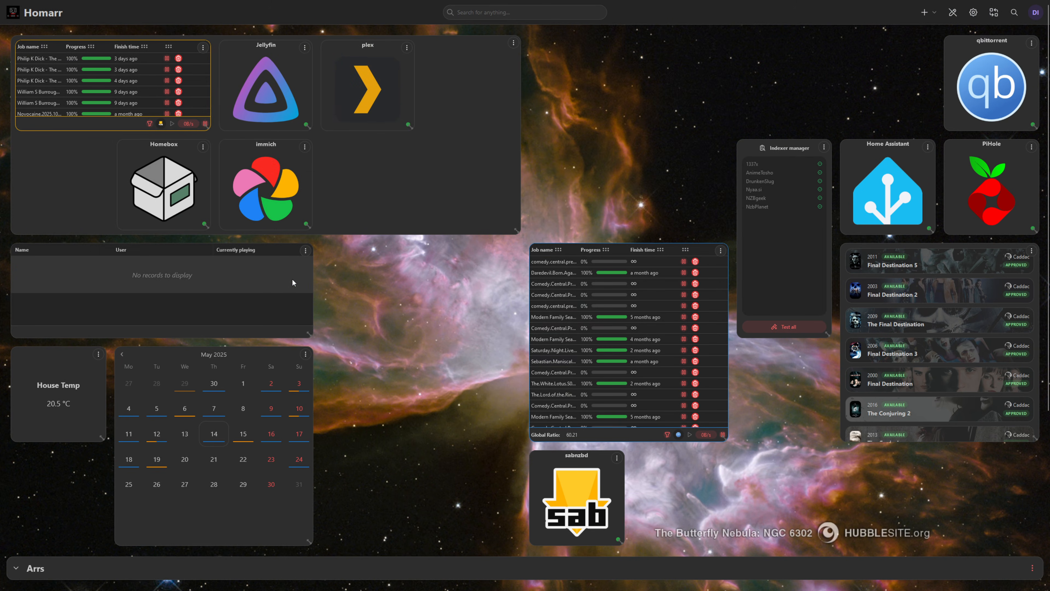
- Remove the currently playing widget below the dynamic section and extend the section to three rows
left_click_drag(307, 251, 411, 251)
left_click(410, 251)
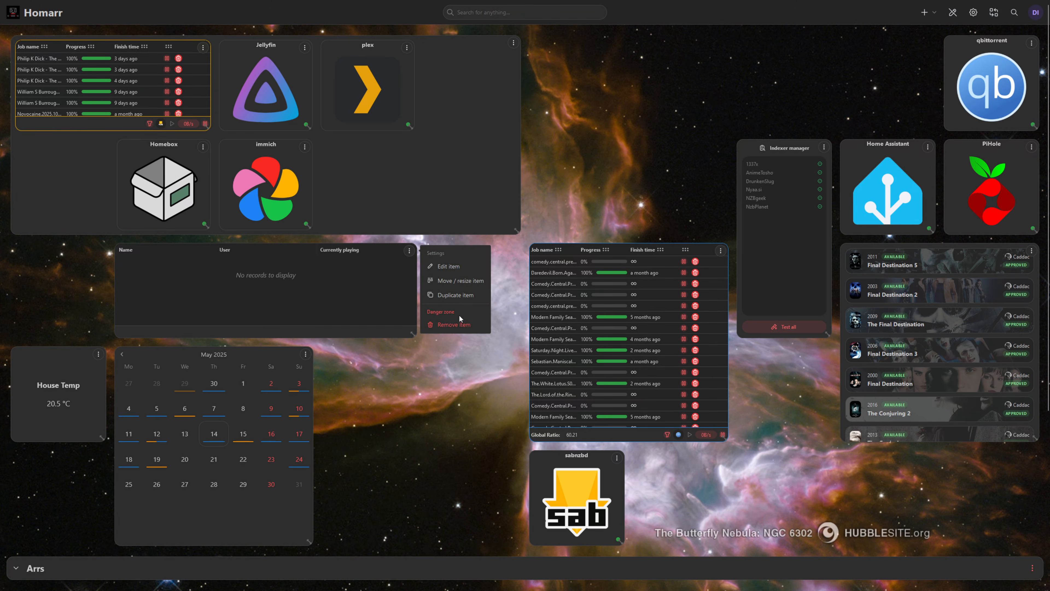
left_click(432, 324)
left_click(592, 79)
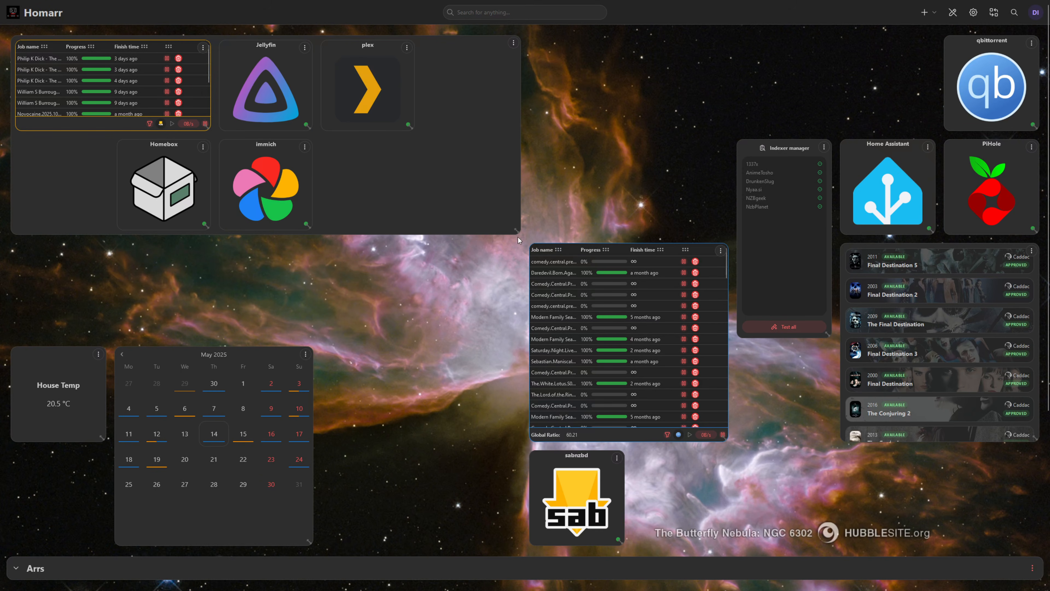
left_click_drag(517, 231, 510, 325)
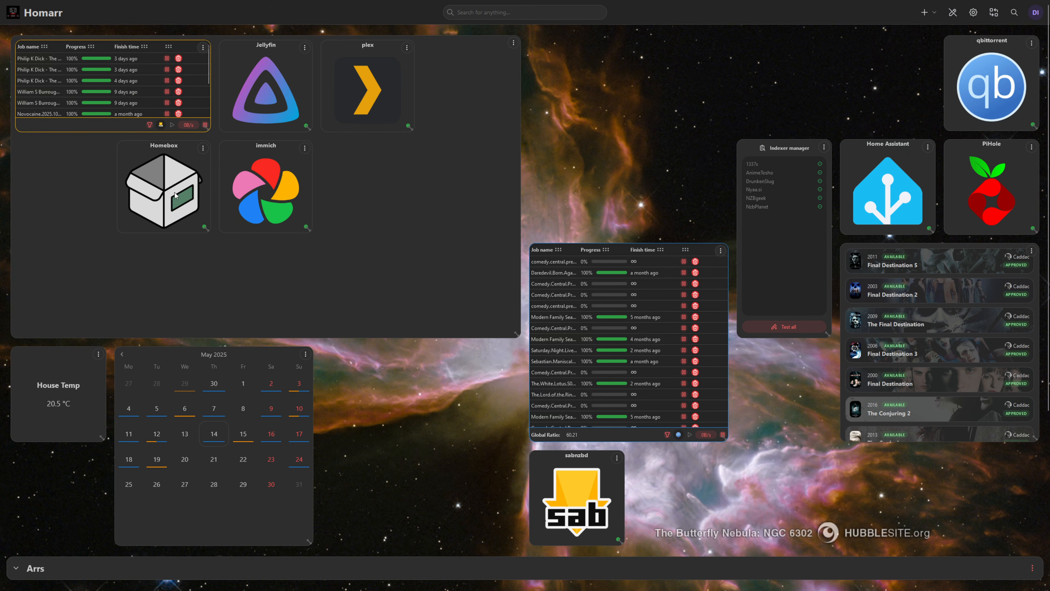
- Shift immich and Homebox one column over inside the dynamic section so they sit beneath plex and Jellyfin
left_click(513, 42)
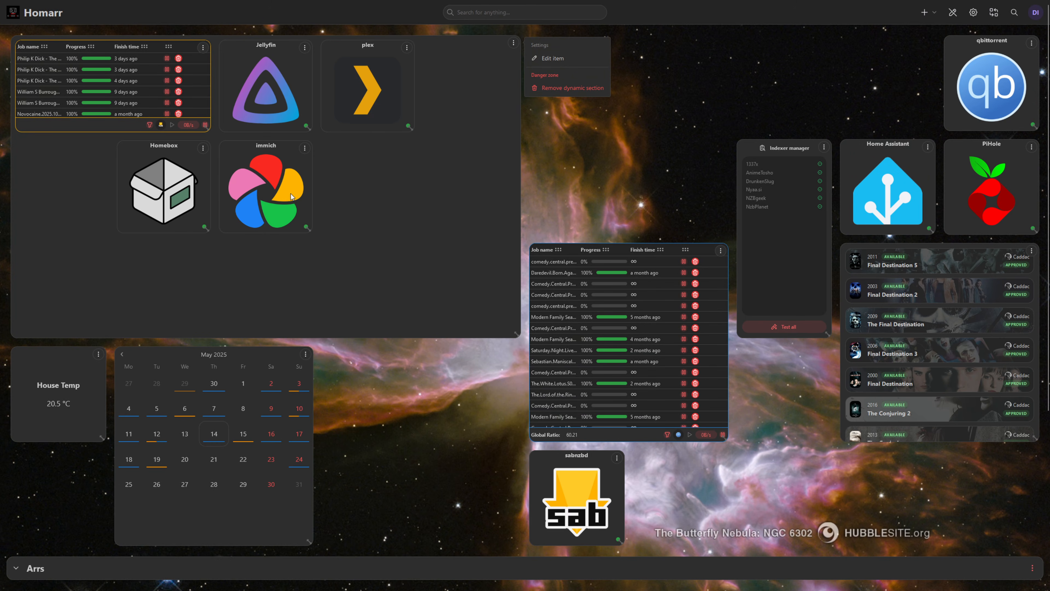
left_click_drag(269, 185, 373, 183)
left_click_drag(165, 181, 268, 178)
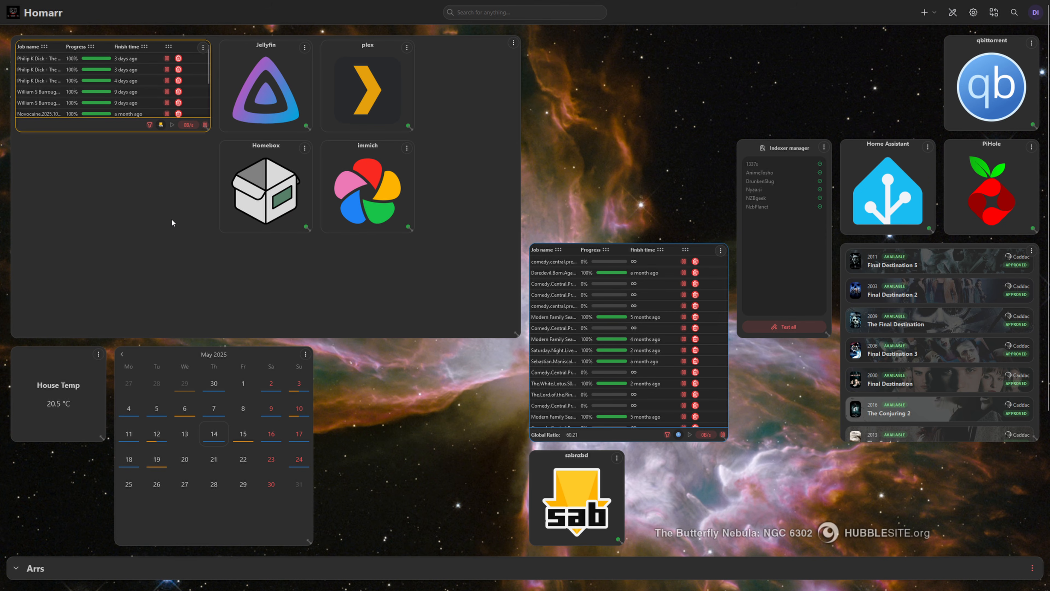
left_click_drag(171, 219, 144, 186)
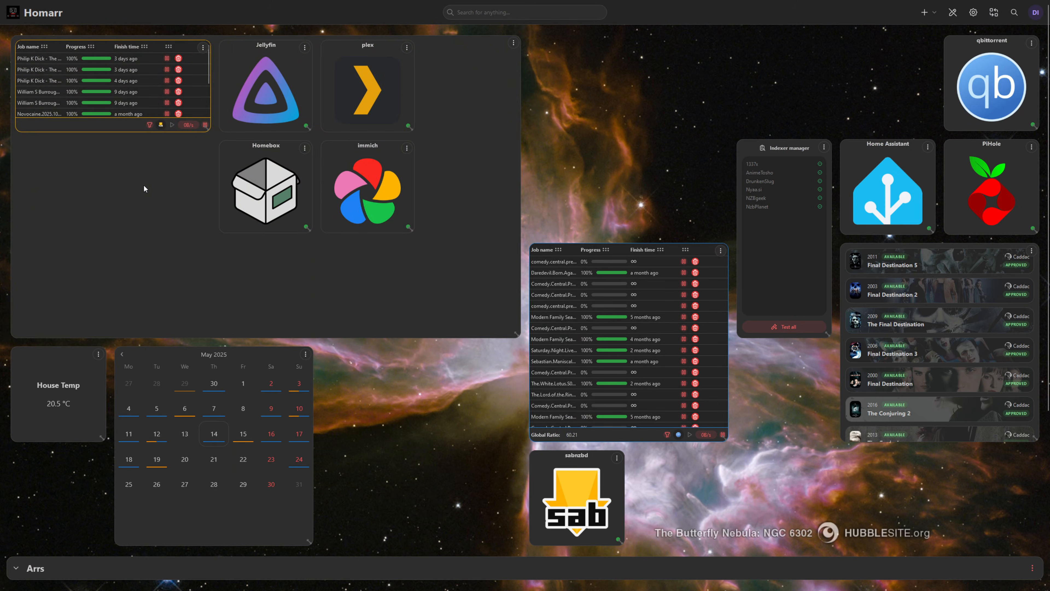
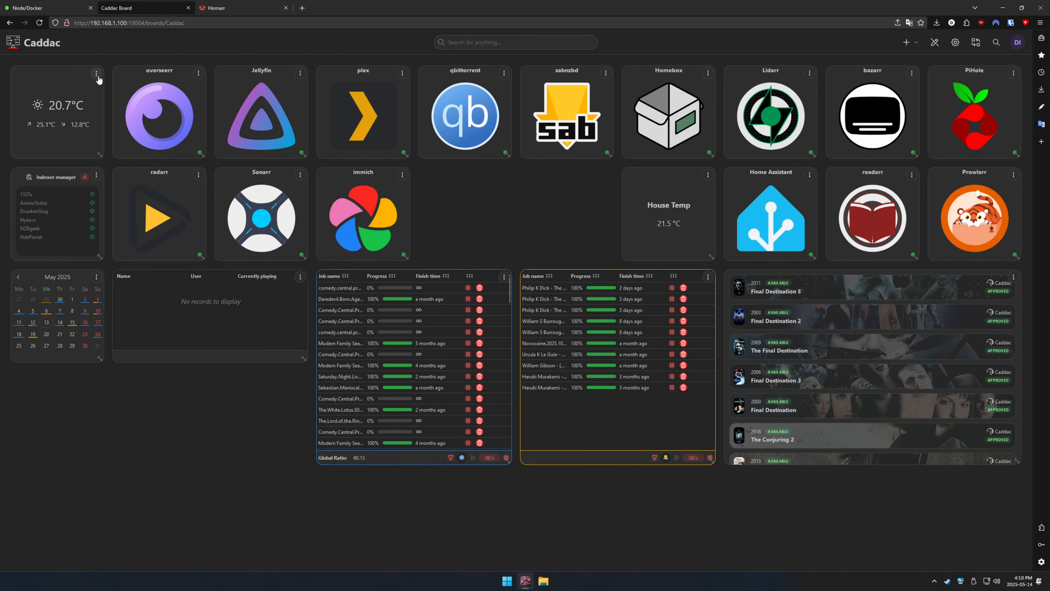
- Check the weather widget's options on the Caddac board and leave edit mode
left_click(96, 73)
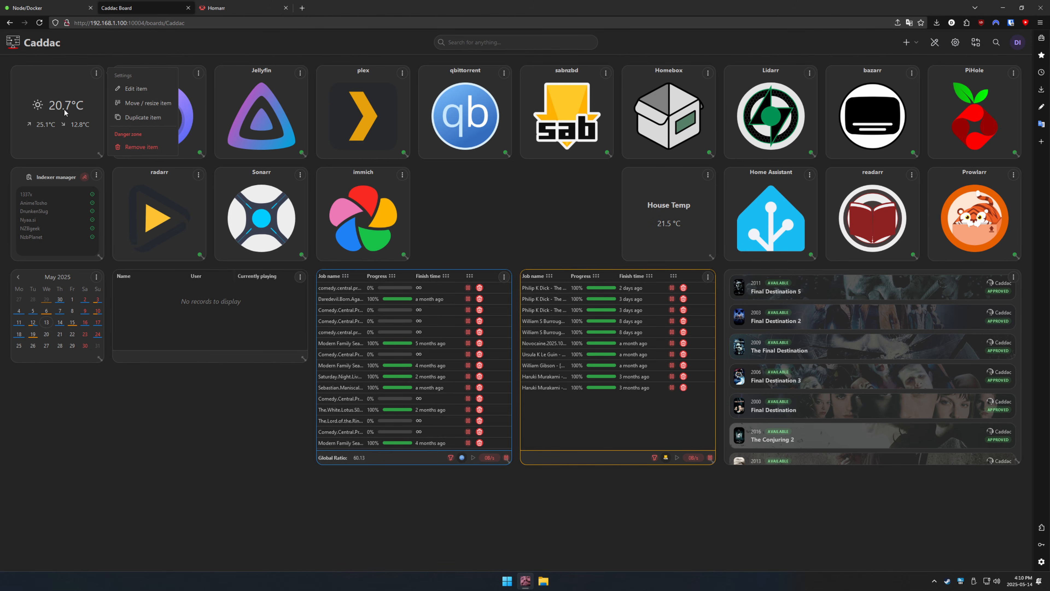
left_click(81, 76)
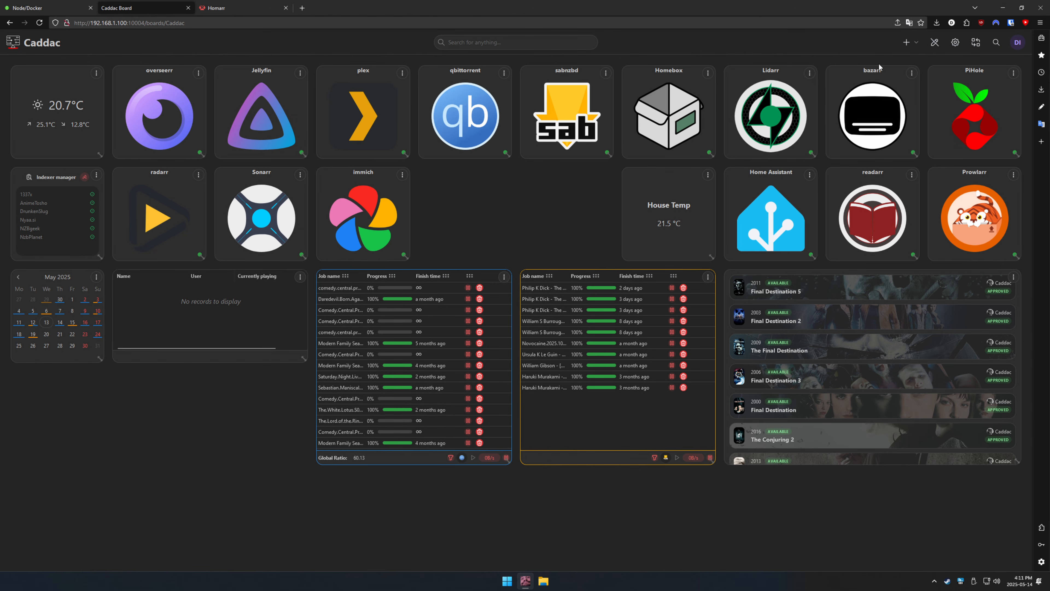
left_click(934, 42)
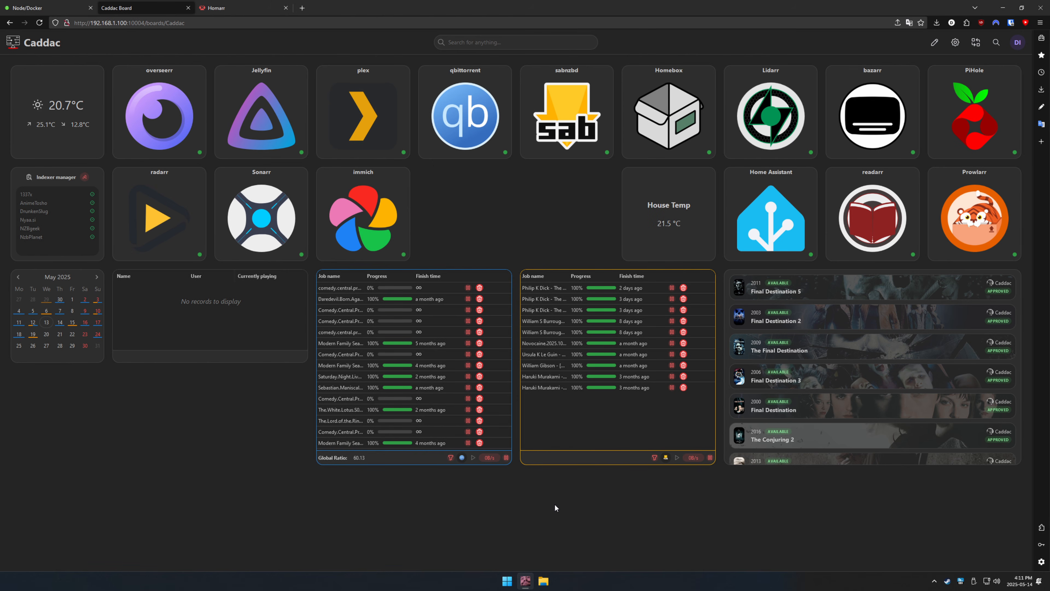
- Open the account's user preferences to view the home board settings
left_click(975, 43)
mouse_move(978, 46)
left_click(1017, 46)
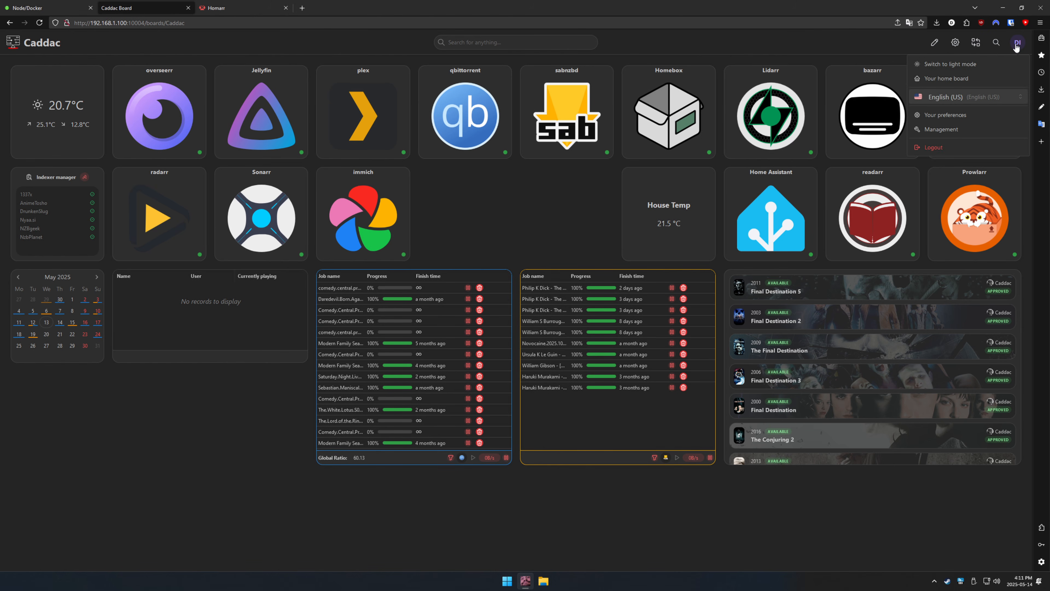
left_click(944, 118)
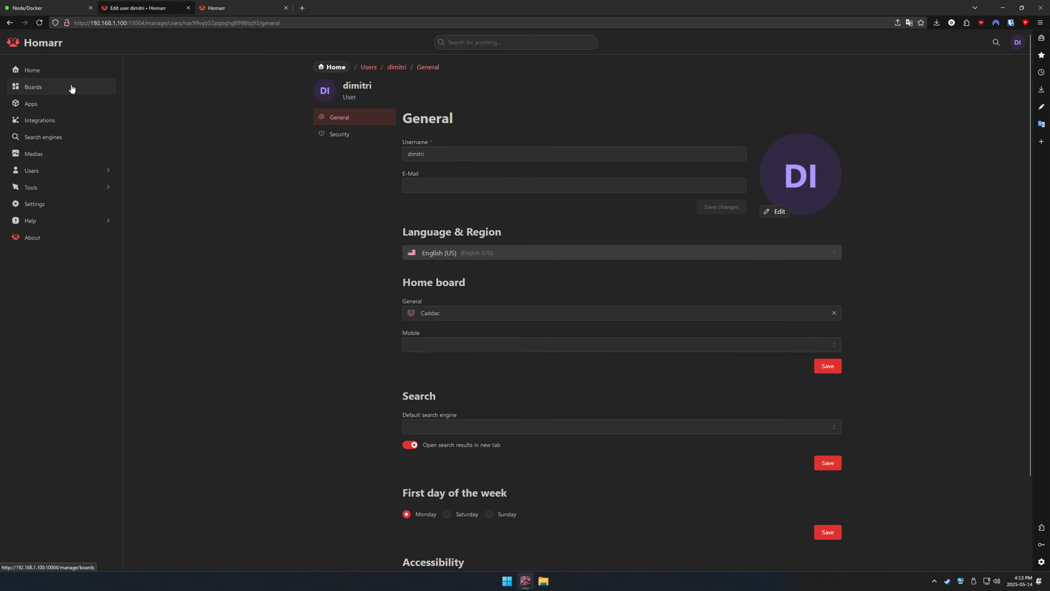
- Duplicate the Caddac board under the name Caddac-Mobile
left_click(72, 87)
left_click(564, 140)
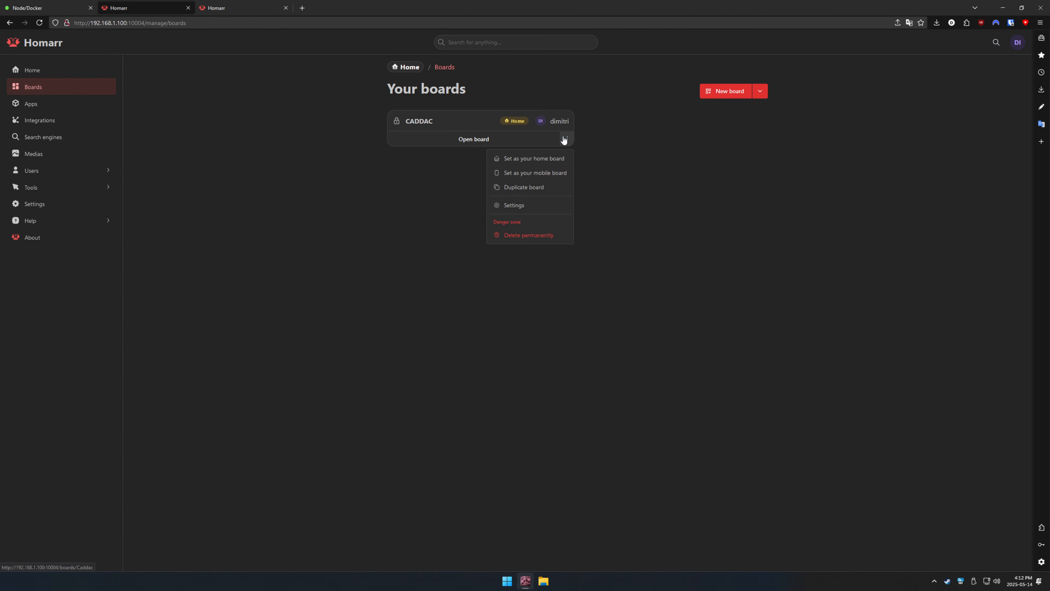
left_click(550, 187)
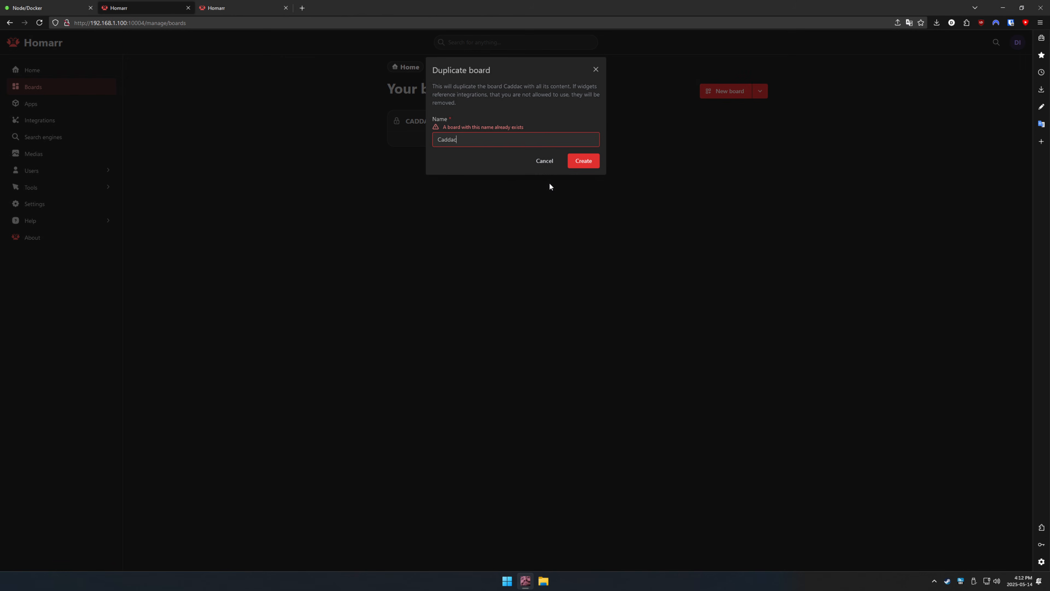
type("-Mobile")
left_click(592, 161)
- Set Caddac-Mobile as the mobile board and open it
left_click(761, 139)
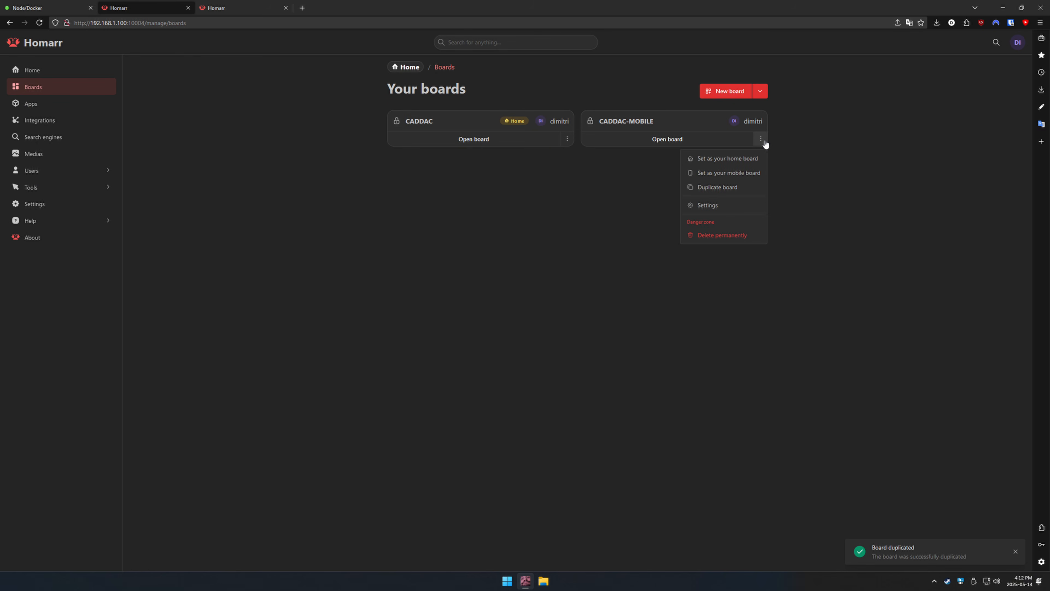
left_click(751, 176)
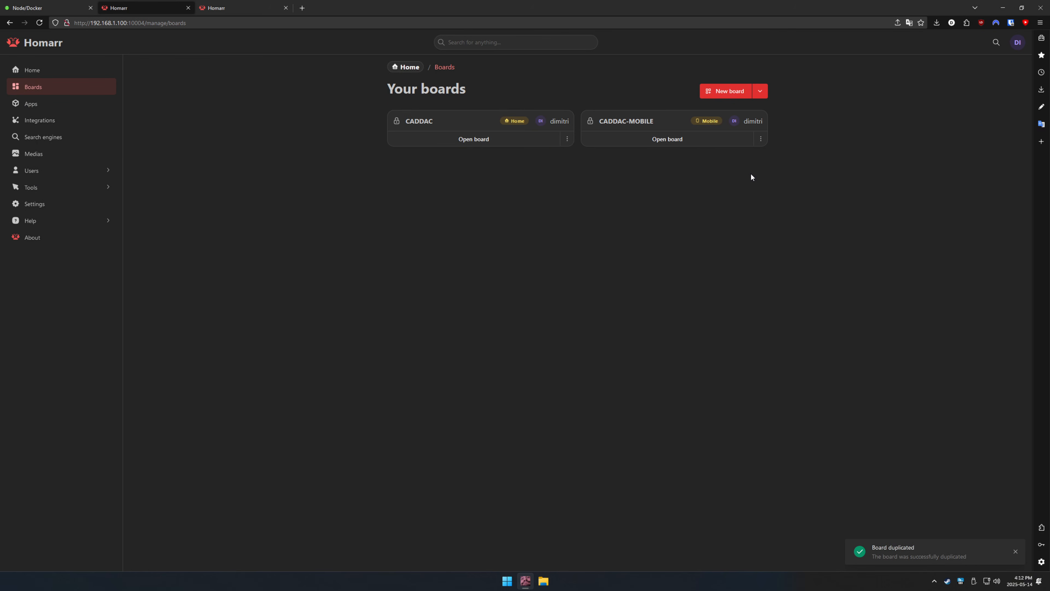
left_click(666, 144)
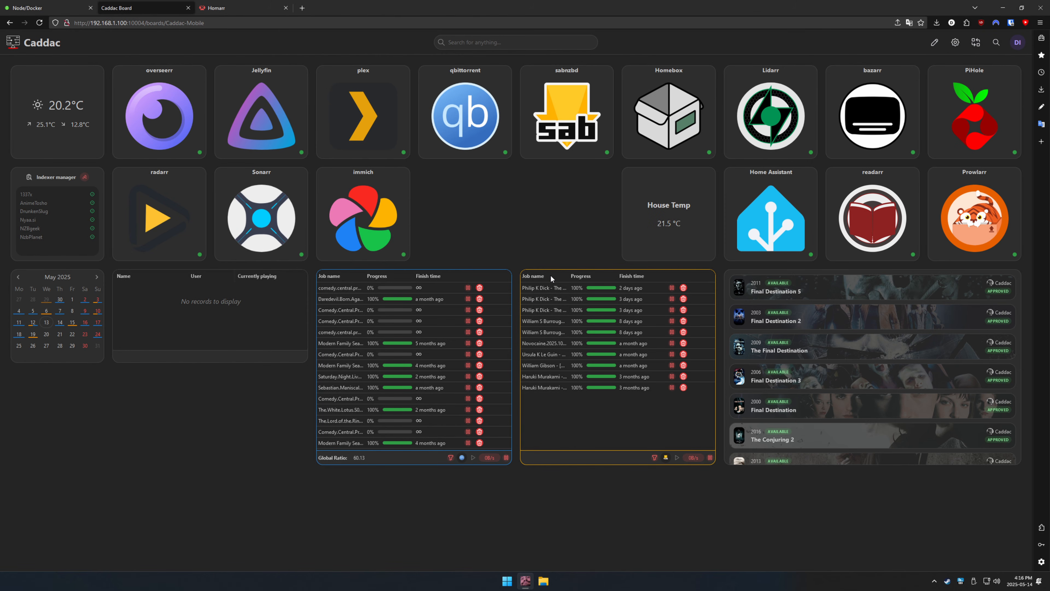
- In the Caddac-Mobile board's layout settings, rename the Base layout Mobile, set its column count to 3, and save
left_click(957, 46)
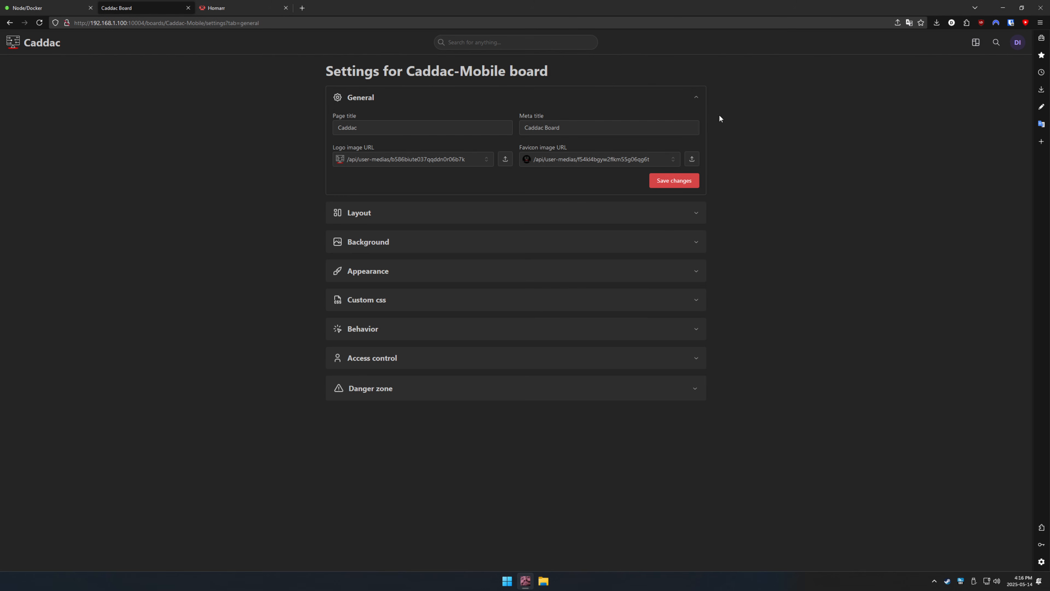
left_click(556, 215)
left_click_drag(435, 188, 324, 189)
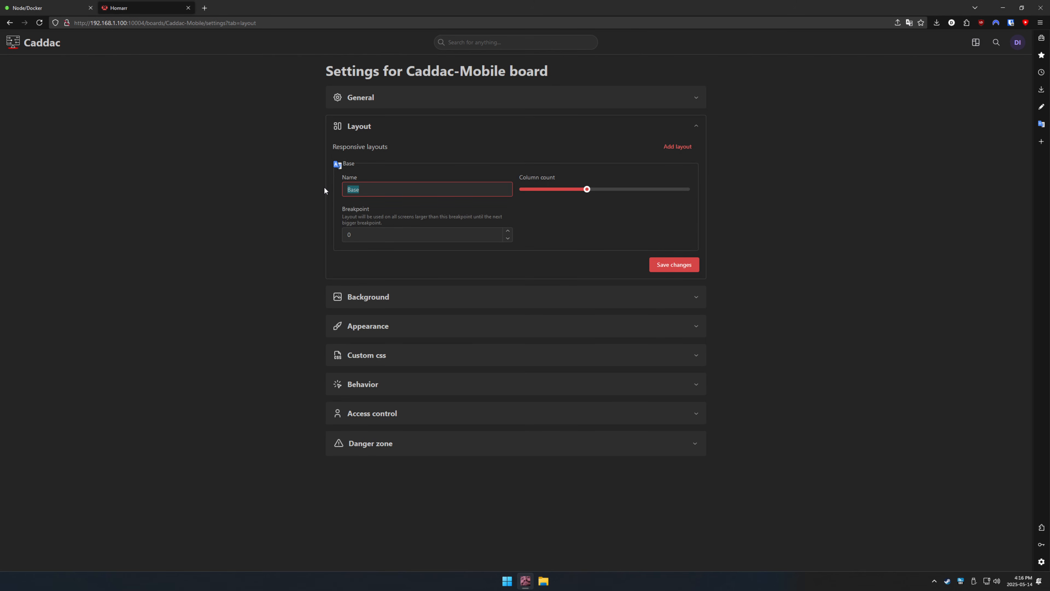
type("Mobile")
left_click_drag(587, 189, 544, 193)
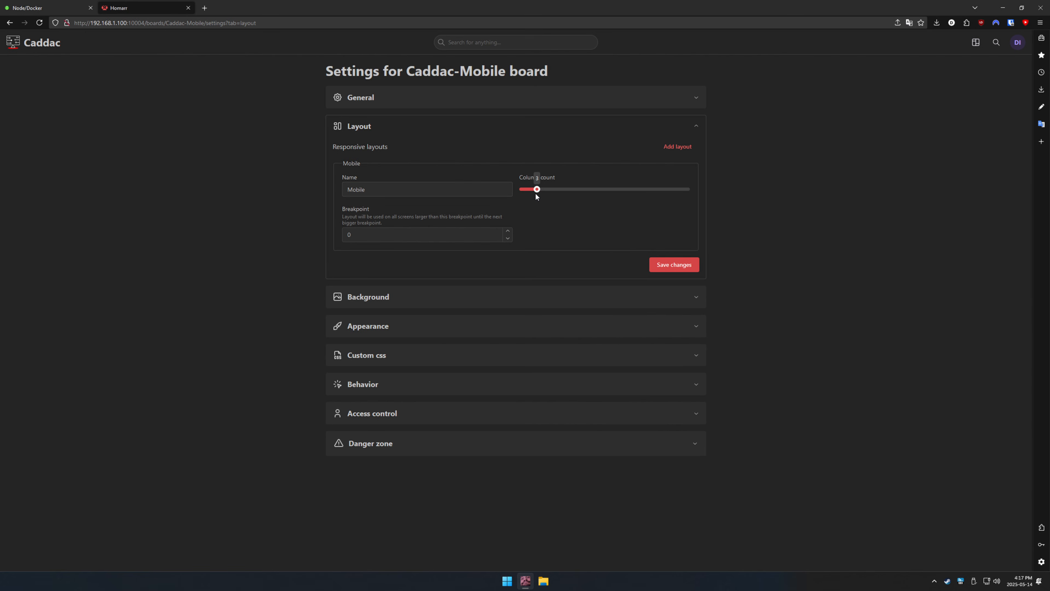
left_click(685, 268)
- Return to the Caddac-Mobile board and look through its new column layout in the desktop browser
left_click(975, 43)
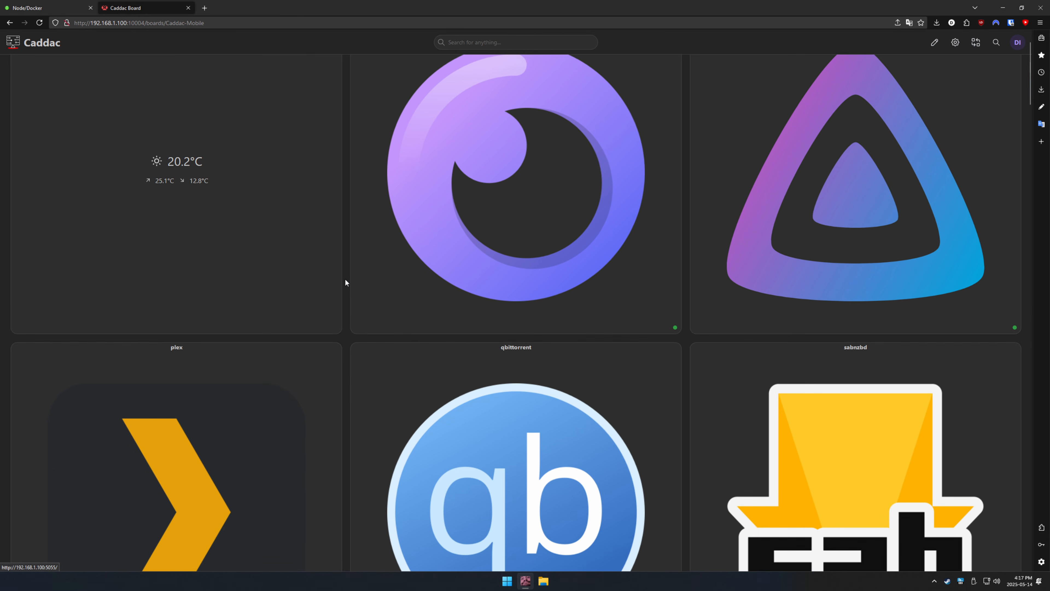
scroll(347, 282, "up", 2)
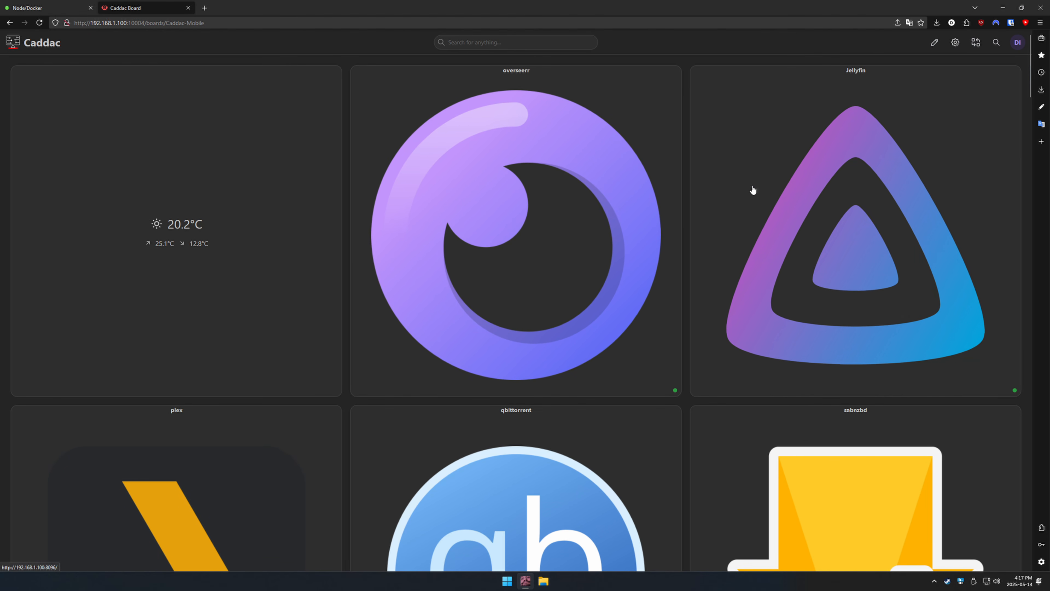
scroll(488, 265, "down", 5)
scroll(487, 260, "down", 7)
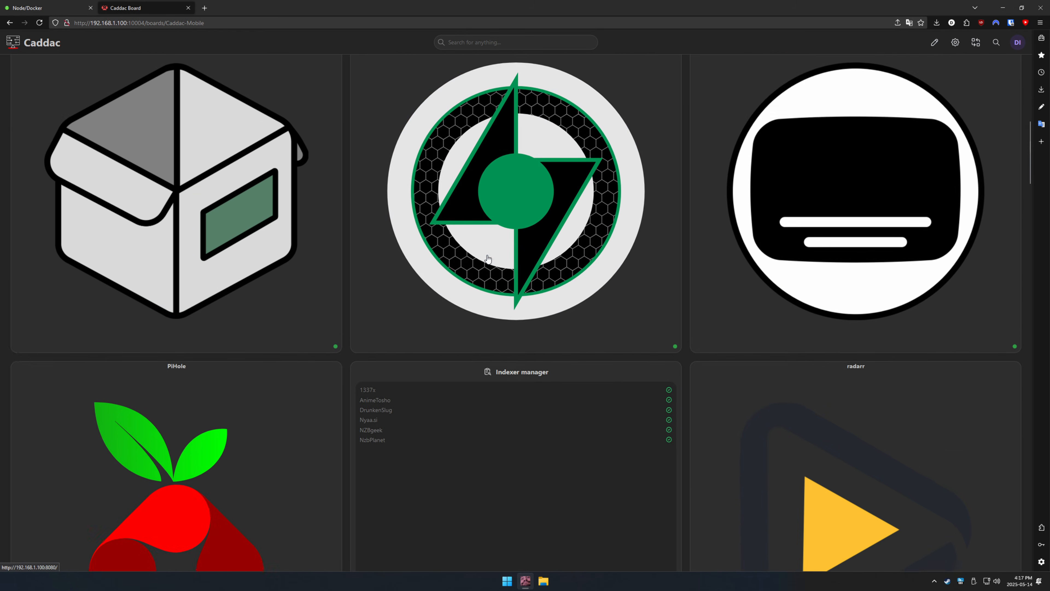
scroll(487, 259, "up", 5)
scroll(488, 259, "up", 6)
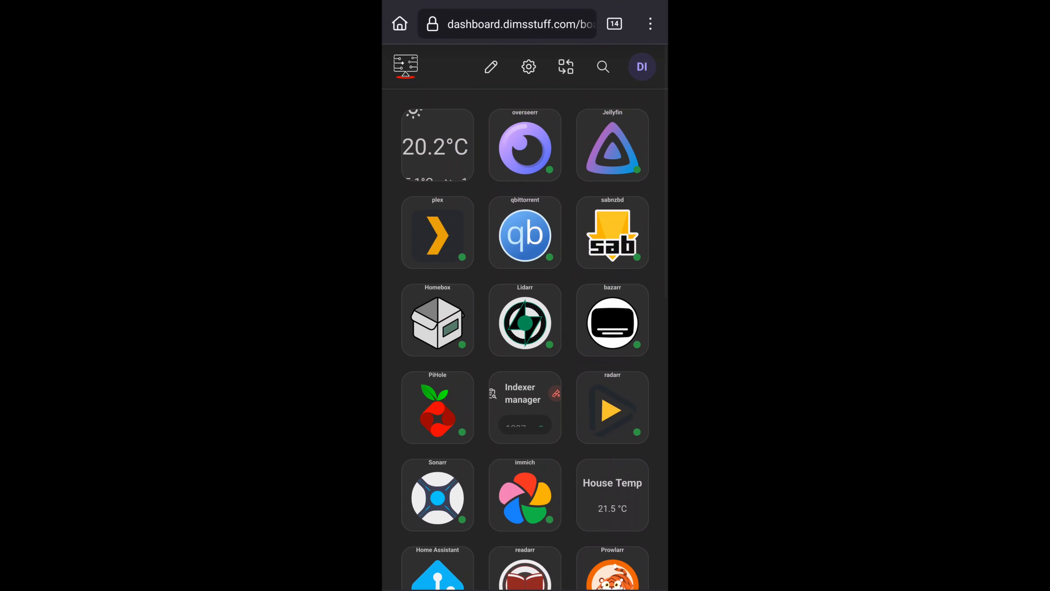
- Look through the Caddac-Mobile board in the phone's browser to check how the apps and widgets are laid out
scroll(525, 331, "down", 4)
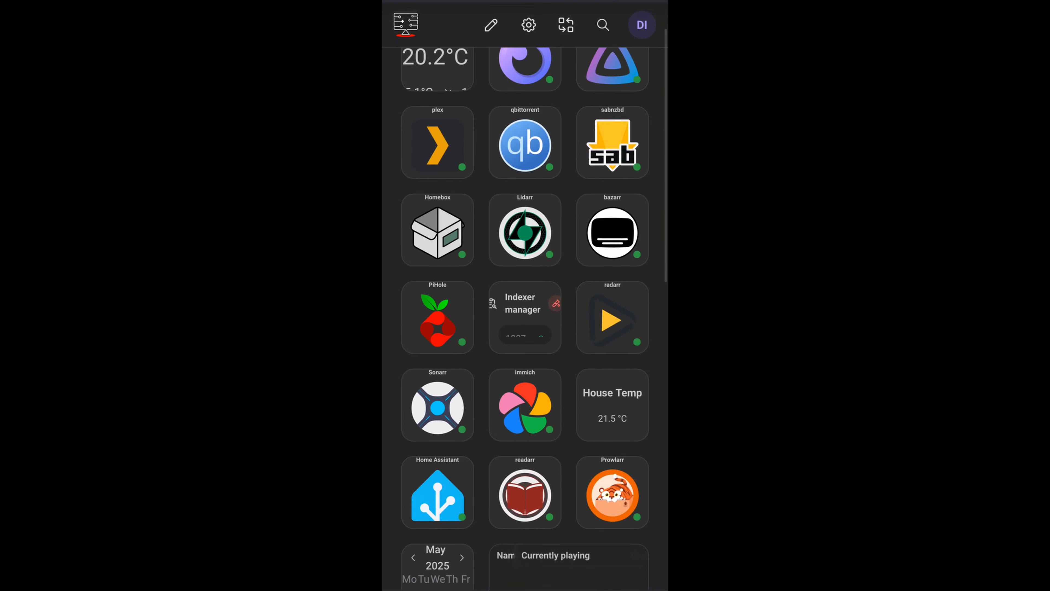
scroll(525, 331, "down", 9)
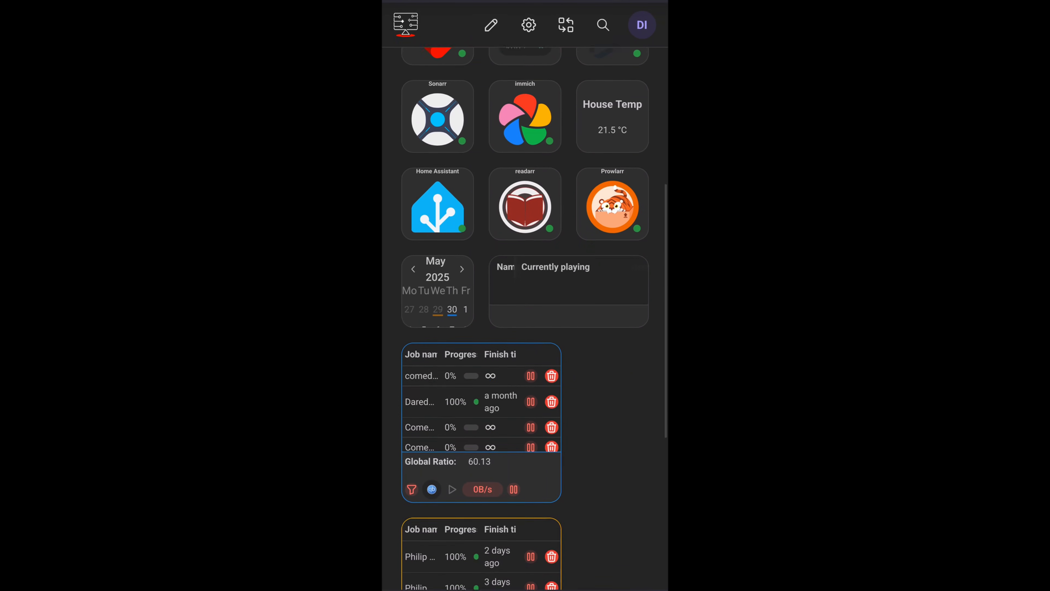
- Widen the two download job widgets to span all three columns of the mobile board, then save the layout
scroll(526, 330, "up", 4)
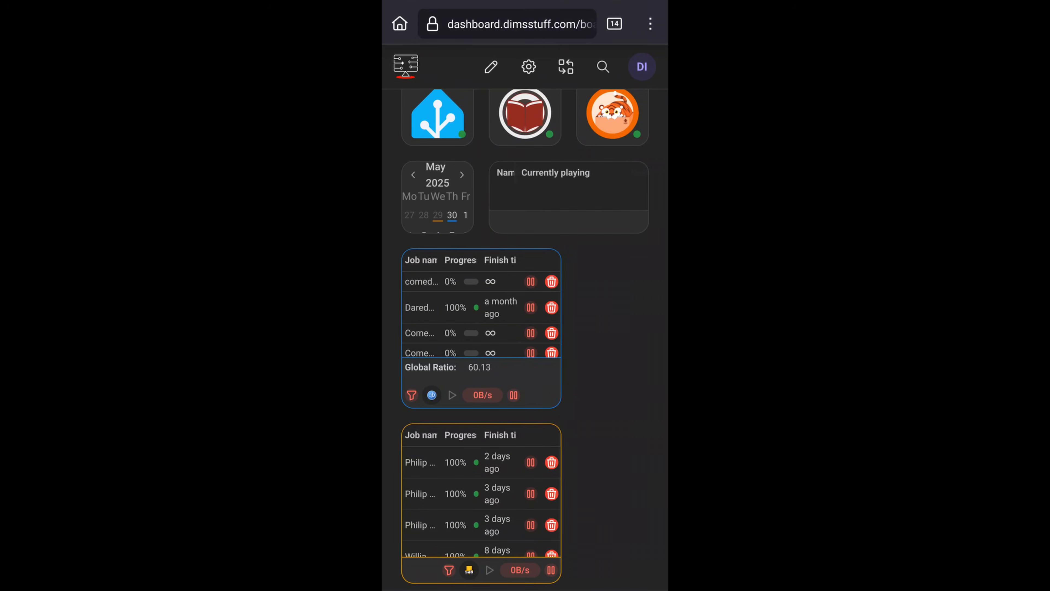
left_click(491, 67)
scroll(525, 330, "down", 1)
scroll(525, 331, "up", 1)
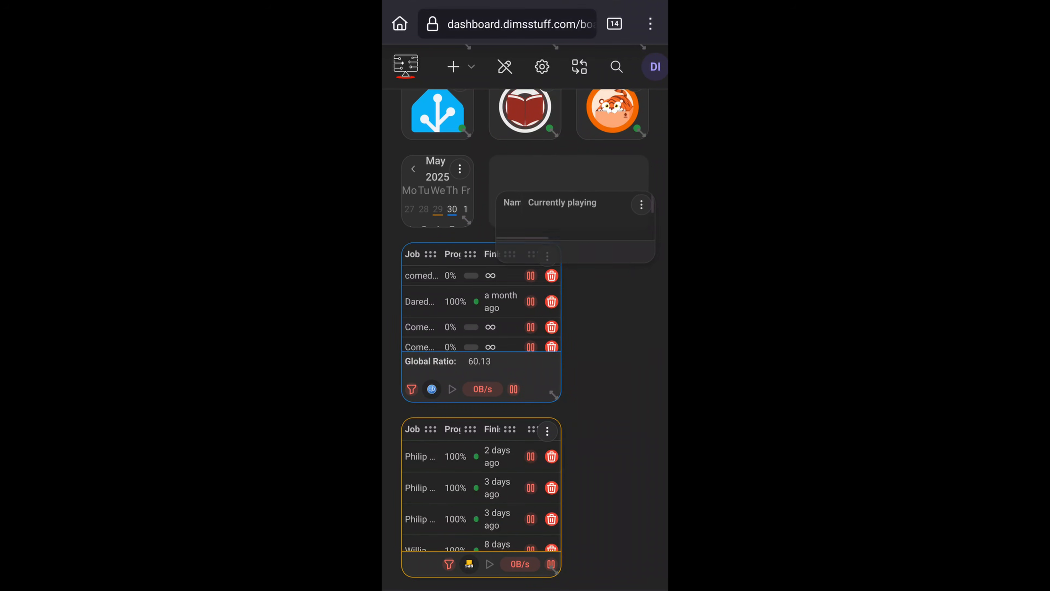
scroll(525, 331, "down", 1)
left_click_drag(553, 348, 641, 347)
left_click_drag(554, 524, 642, 413)
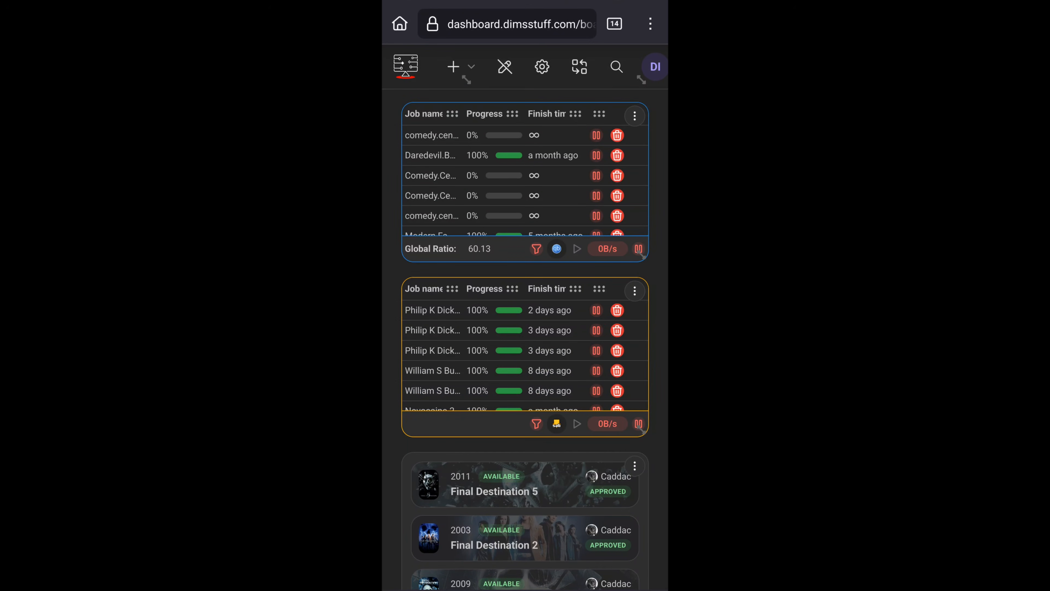
left_click(504, 66)
scroll(523, 356, "down", 4)
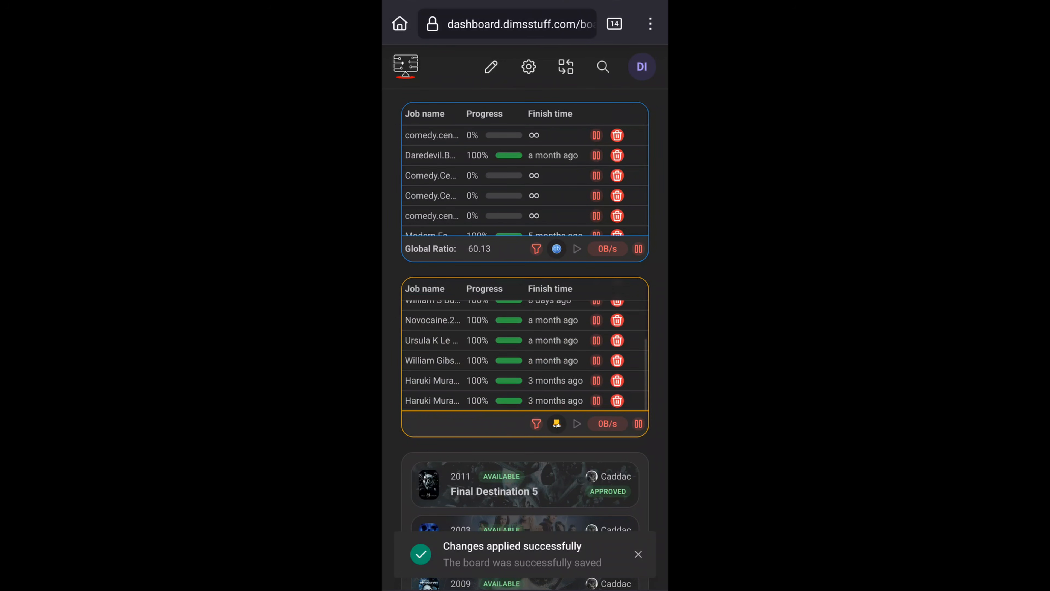
scroll(523, 356, "up", 1)
scroll(523, 356, "down", 1)
scroll(523, 356, "up", 1)
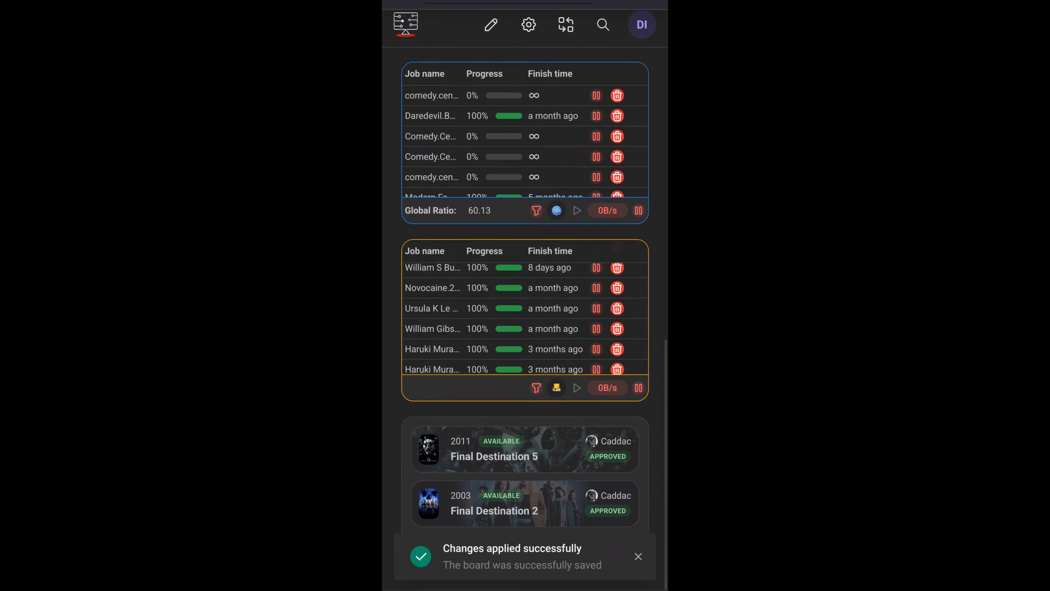
- Place the Currently playing widget below the calendar and enlarge it to three columns by two rows, then enlarge the calendar to two by two
scroll(525, 290, "up", 8)
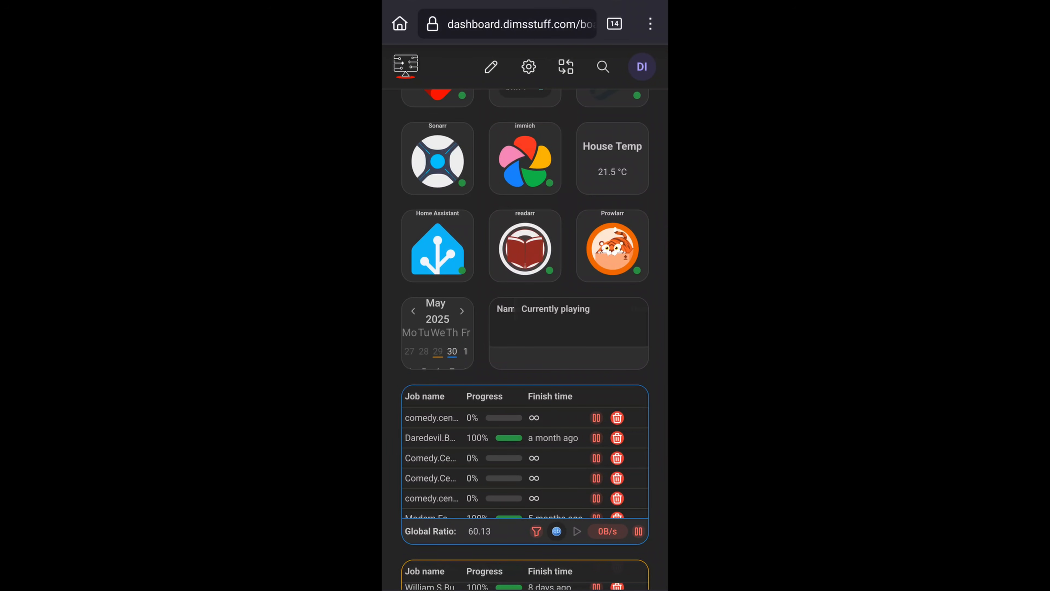
left_click(491, 67)
mouse_move(568, 333)
left_mouse_down()
mouse_move(558, 528)
mouse_move(476, 474)
mouse_move(477, 449)
mouse_move(485, 524)
mouse_move(555, 347)
left_mouse_up()
left_click_drag(542, 322, 440, 476)
left_click_drag(554, 537, 641, 488)
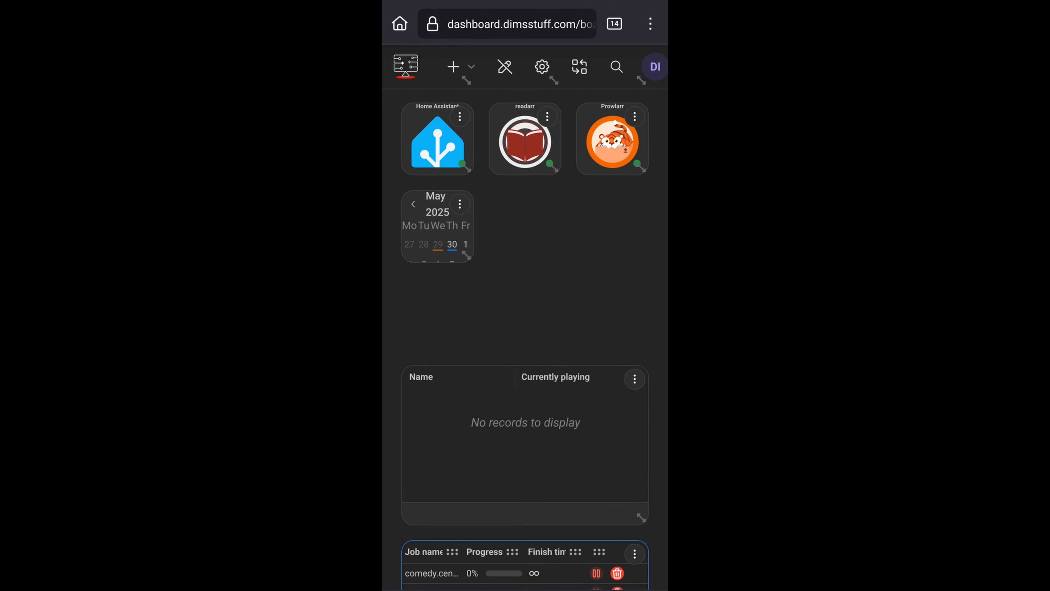
left_click_drag(466, 255, 542, 338)
scroll(525, 314, "up", 1)
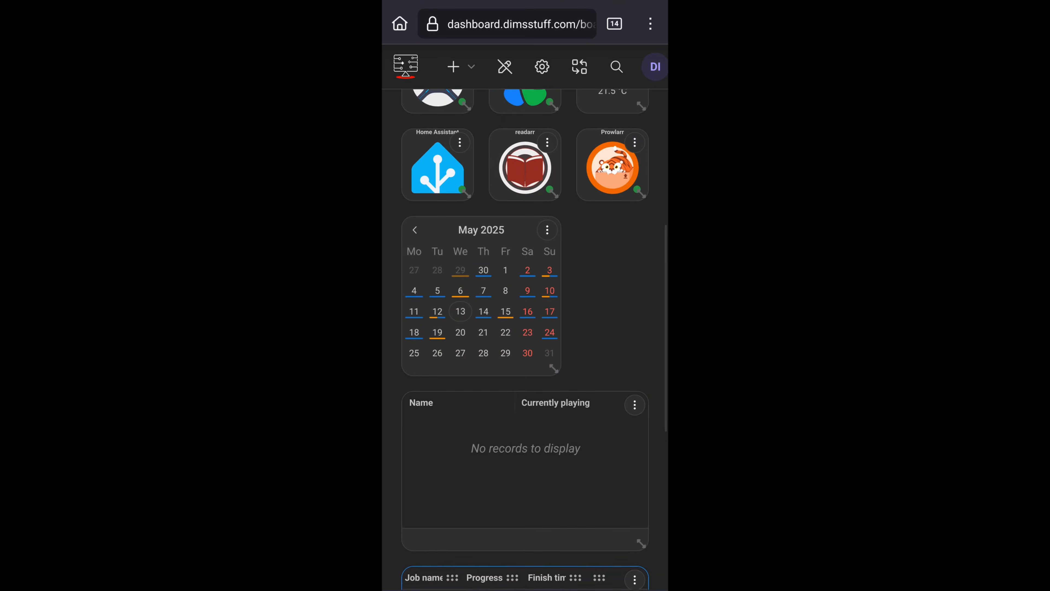
- Move the Indexer manager out of the app grid to just above the calendar, and put readarr in the cell between PiHole and radarr
scroll(525, 339, "up", 10)
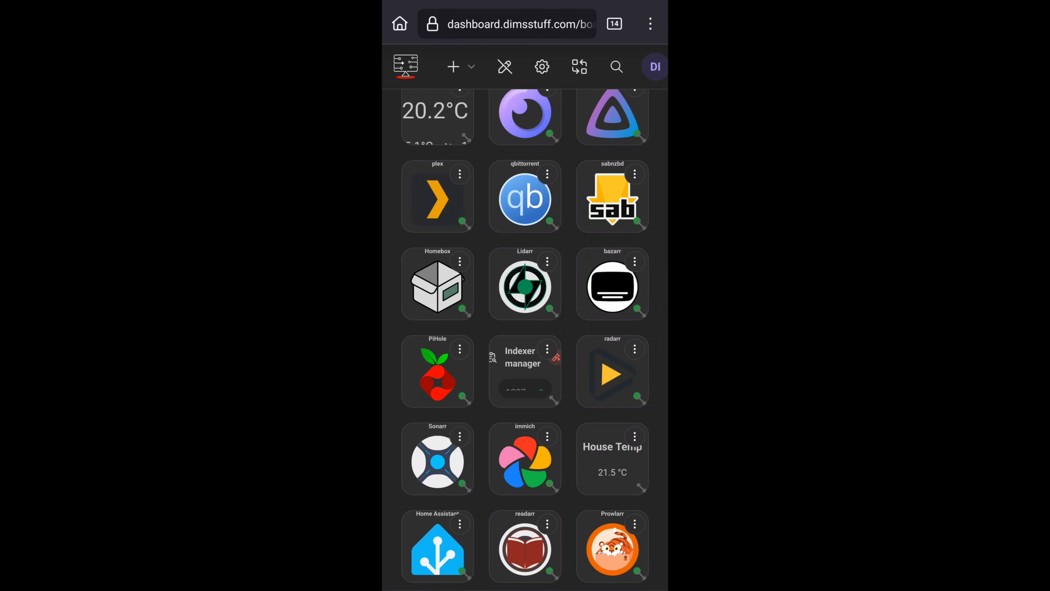
left_click_drag(523, 356, 560, 519)
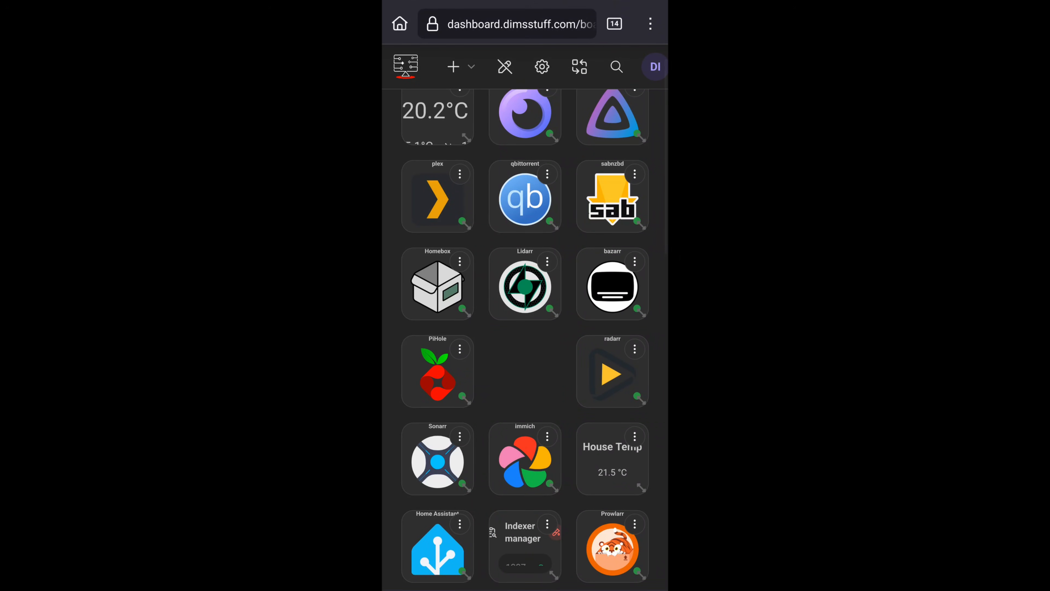
scroll(525, 296, "down", 4)
left_click_drag(522, 372, 611, 506)
left_click_drag(525, 517, 525, 254)
scroll(525, 295, "down", 4)
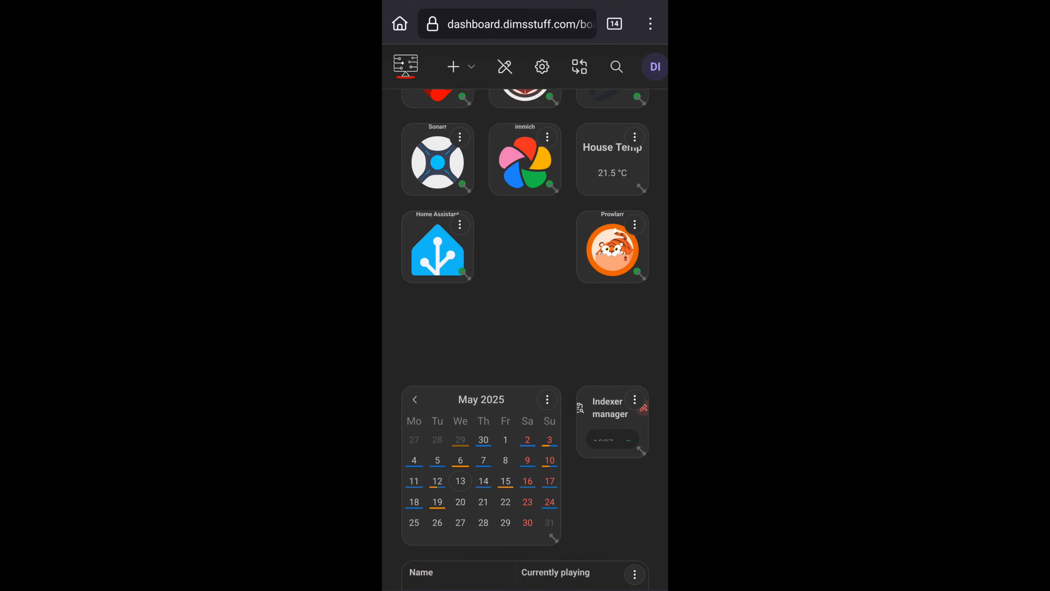
left_click_drag(610, 410, 521, 320)
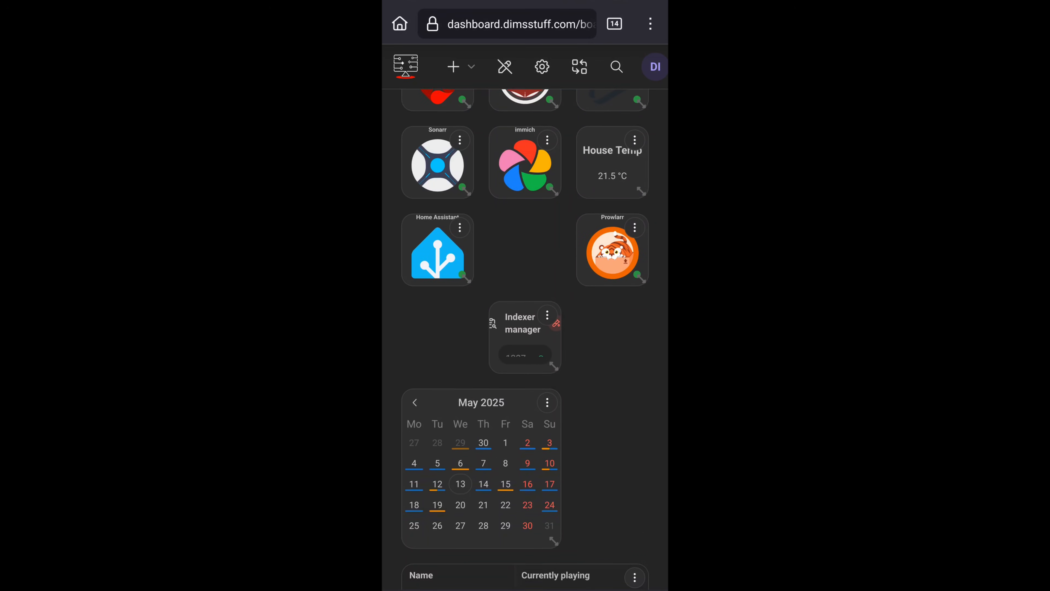
- Move Prowlarr below Home Assistant, enlarge the Indexer manager to two by two cells beside both apps, and save the board
scroll(525, 296, "up", 6)
scroll(525, 295, "down", 7)
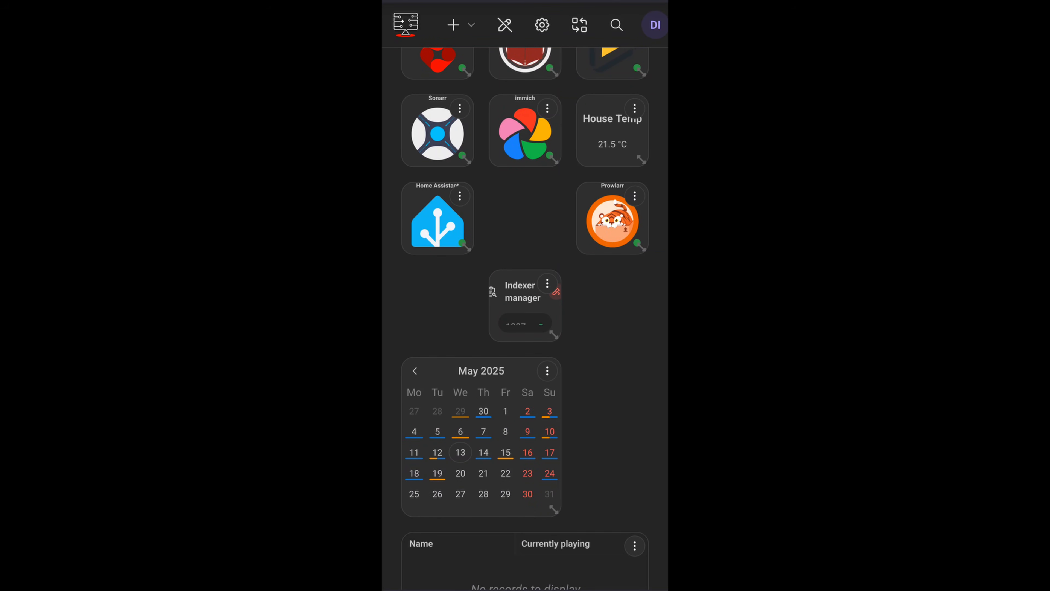
left_click_drag(612, 218, 438, 306)
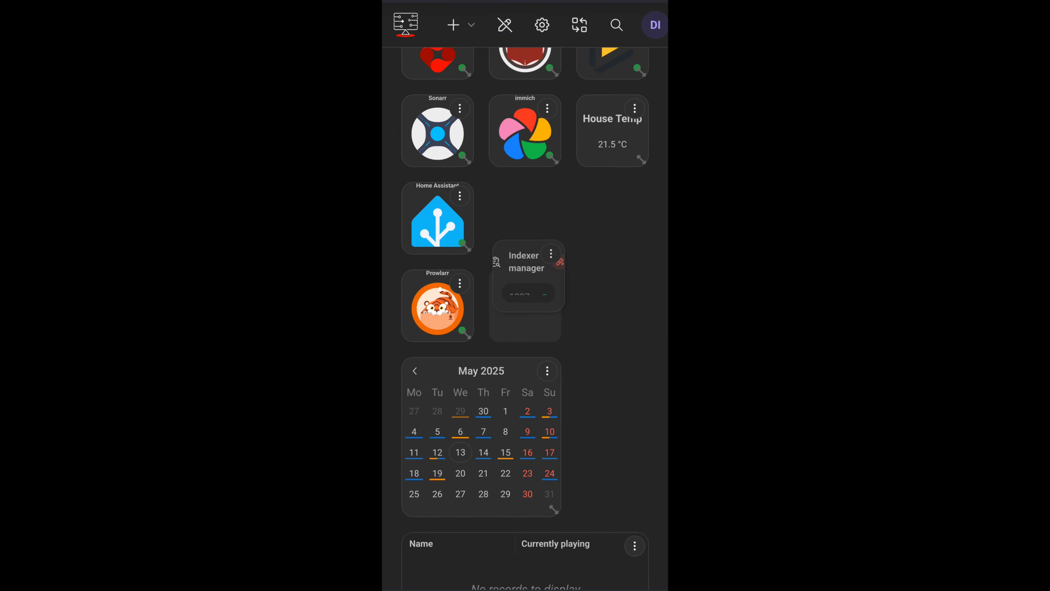
left_click_drag(554, 247, 634, 360)
scroll(525, 319, "up", 1)
scroll(525, 319, "up", 4)
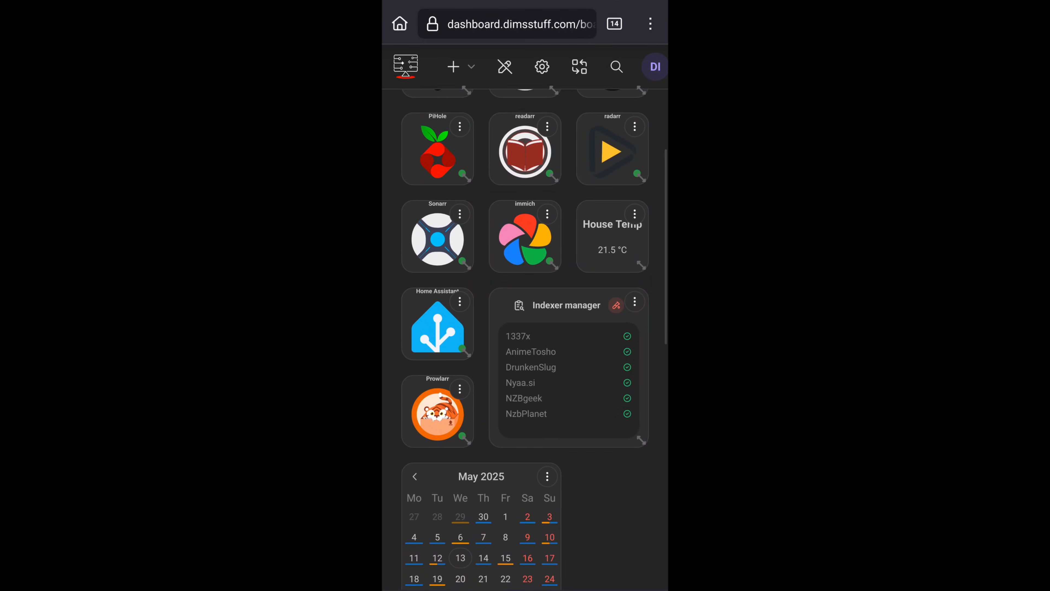
scroll(525, 318, "up", 1)
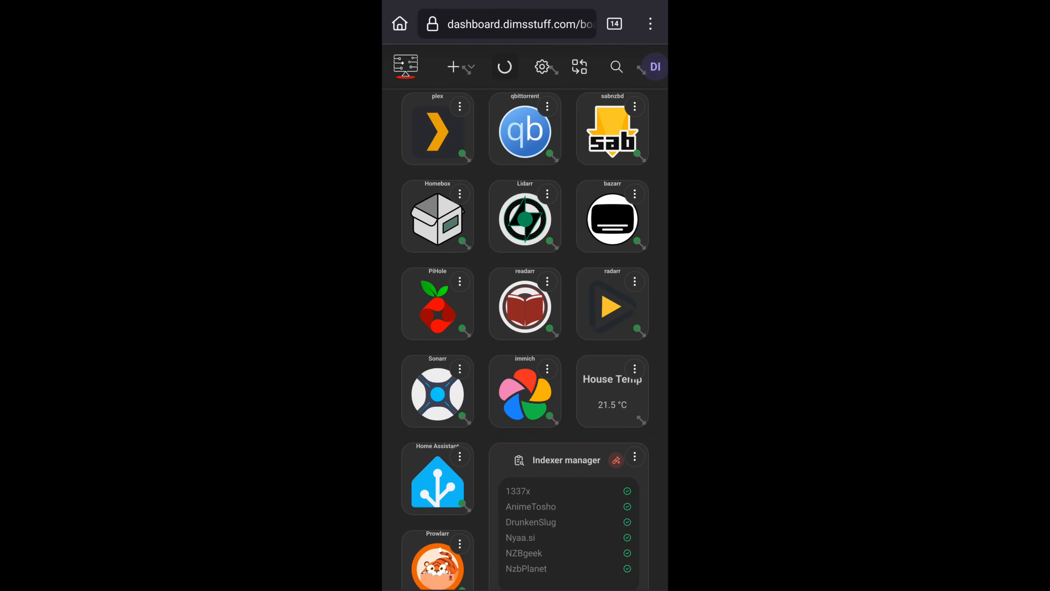
scroll(525, 318, "up", 3)
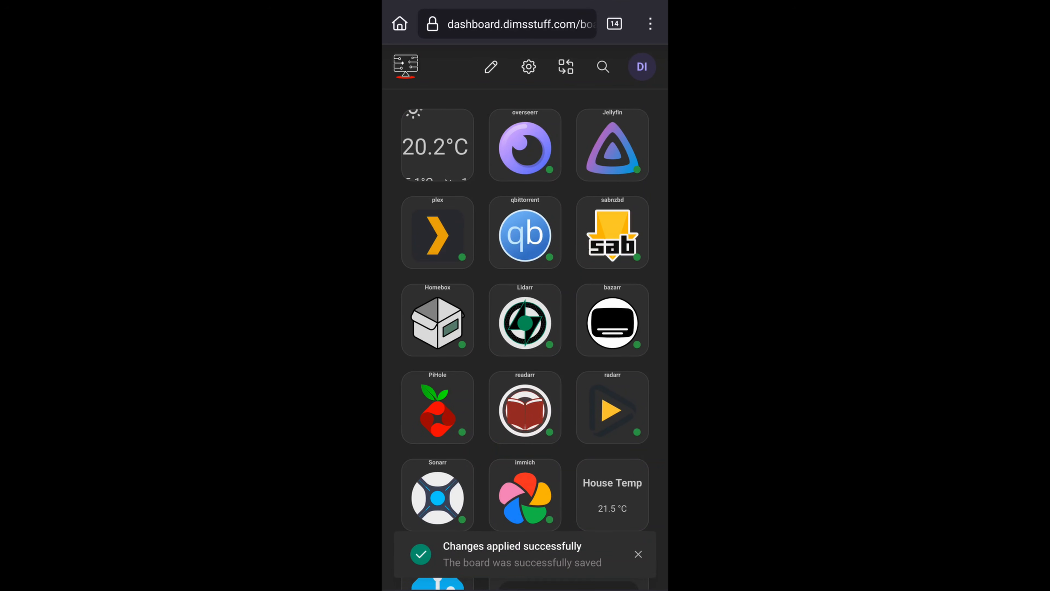
- Widen the weather widget to two columns and save the board
left_click(491, 67)
left_click_drag(466, 174, 541, 178)
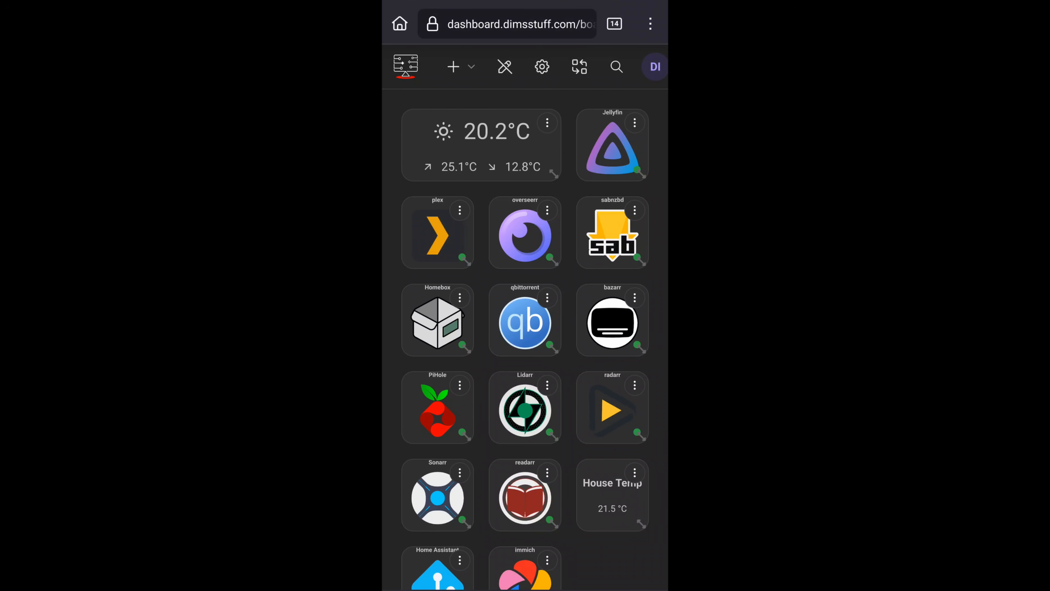
scroll(525, 319, "down", 6)
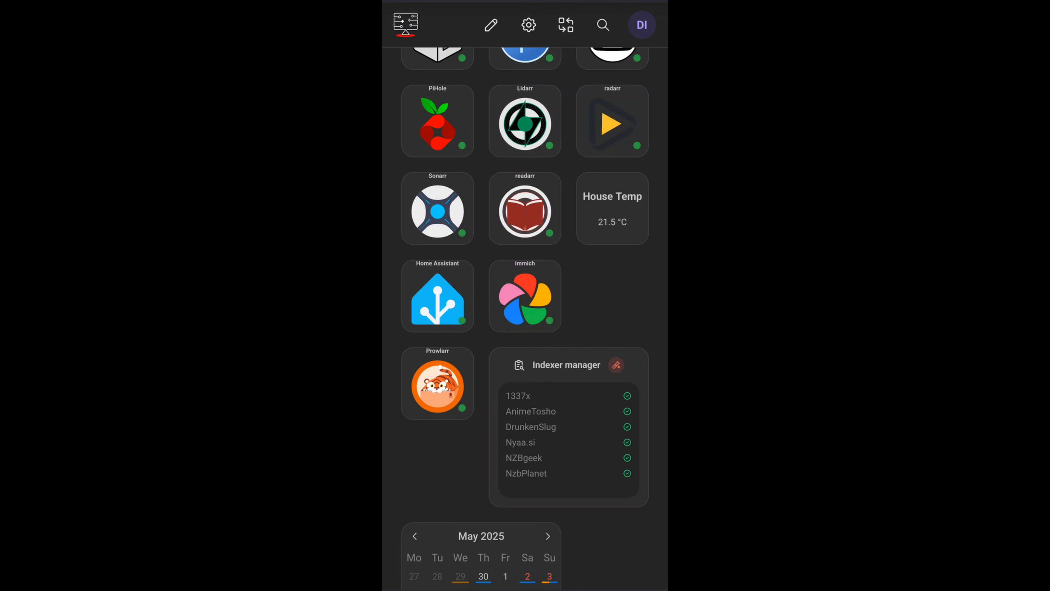
- Reopen the board for editing, move Prowlarr beside immich, and shift the Indexer manager into the first column below Home Assistant
right_click(437, 386)
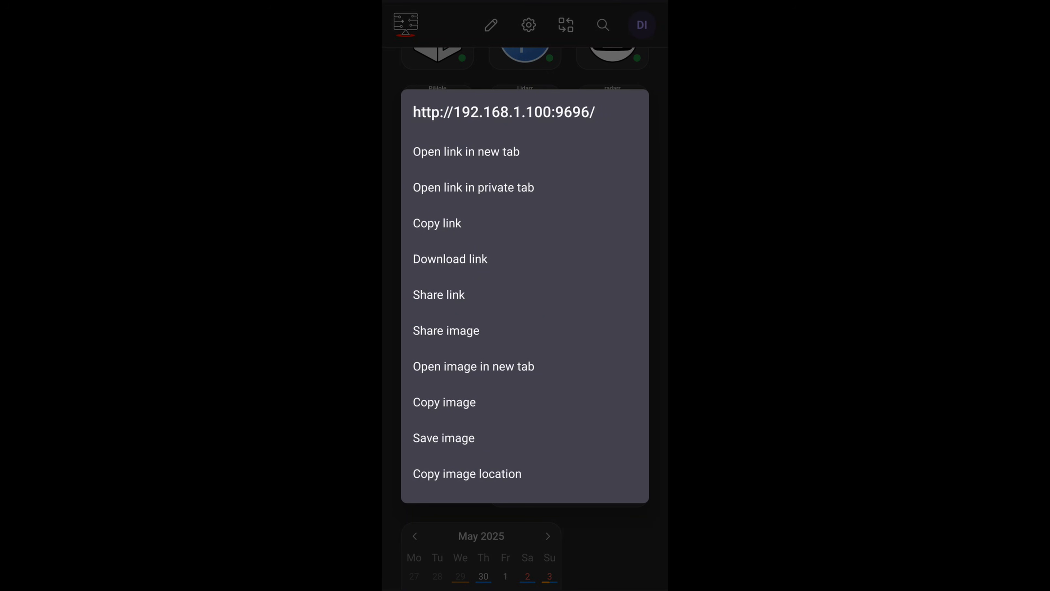
key("Escape")
left_click(491, 25)
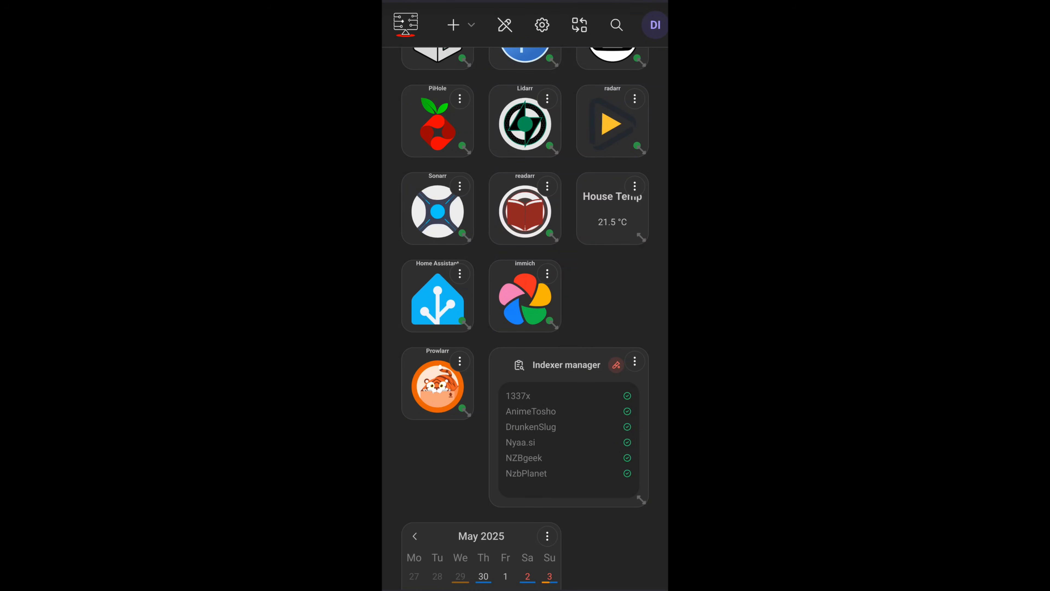
left_click_drag(438, 386, 612, 299)
left_click_drag(569, 414, 486, 420)
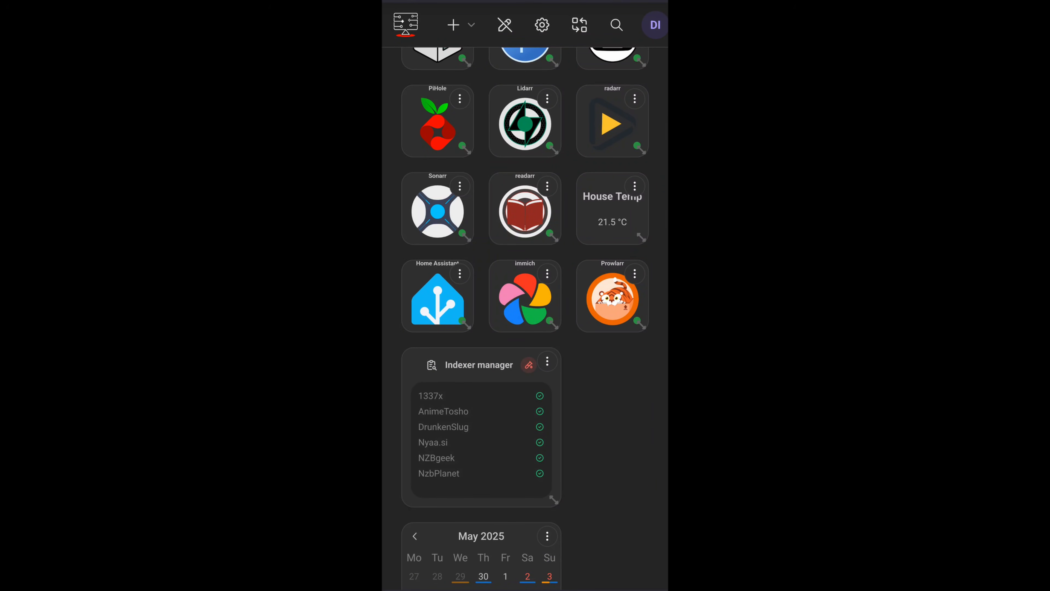
- Stretch the Indexer manager and calendar widgets across all three columns, save the board, and review the whole mobile layout
scroll(525, 318, "down", 1)
scroll(525, 318, "down", 2)
left_click_drag(554, 370, 637, 355)
left_click_drag(554, 545, 631, 366)
scroll(525, 319, "up", 1)
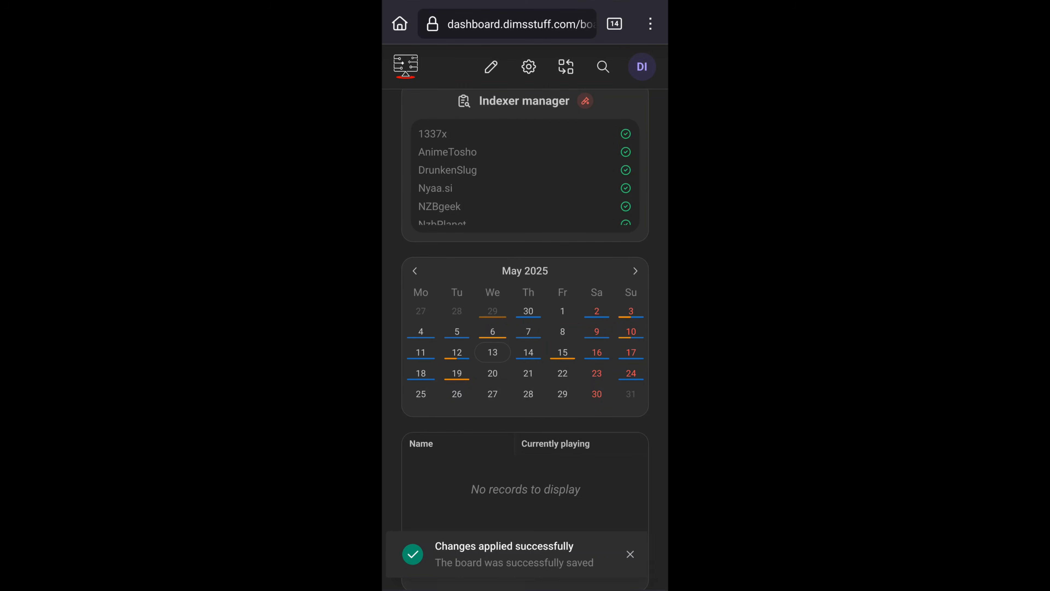
scroll(526, 319, "up", 10)
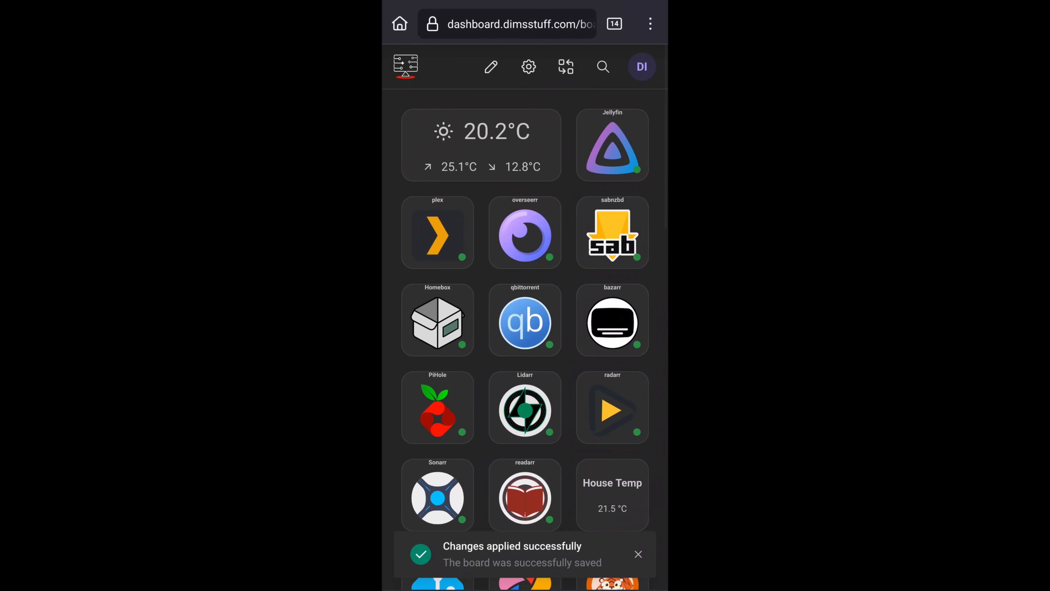
scroll(525, 318, "down", 10)
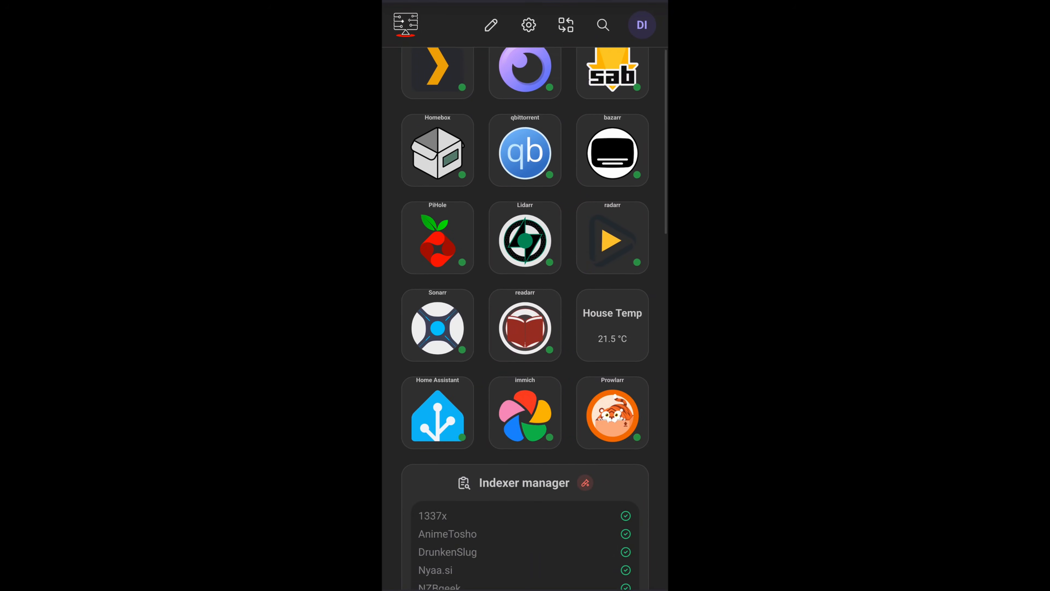
scroll(525, 318, "down", 8)
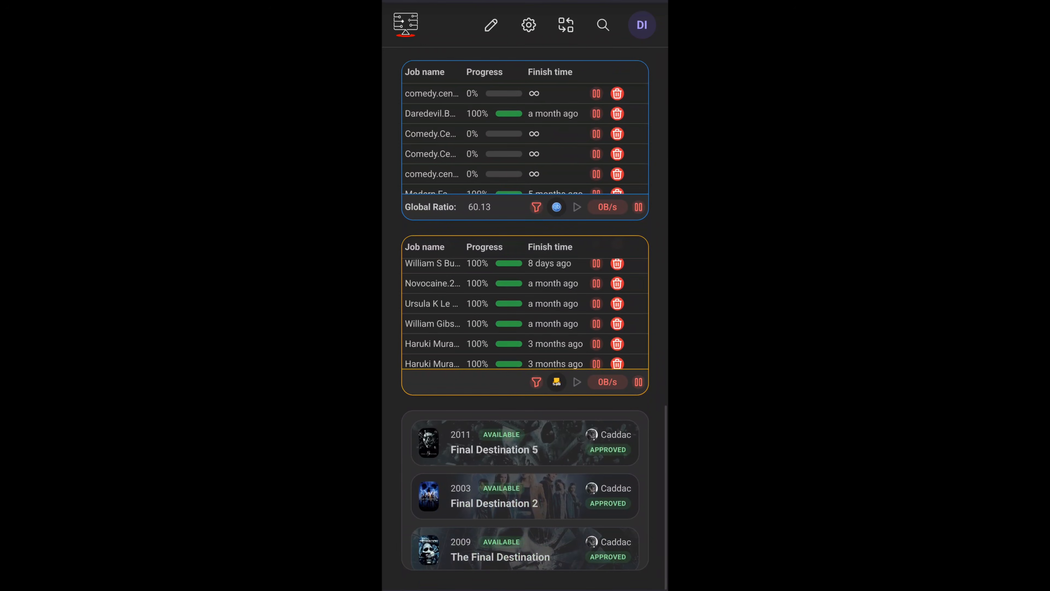
scroll(525, 318, "up", 15)
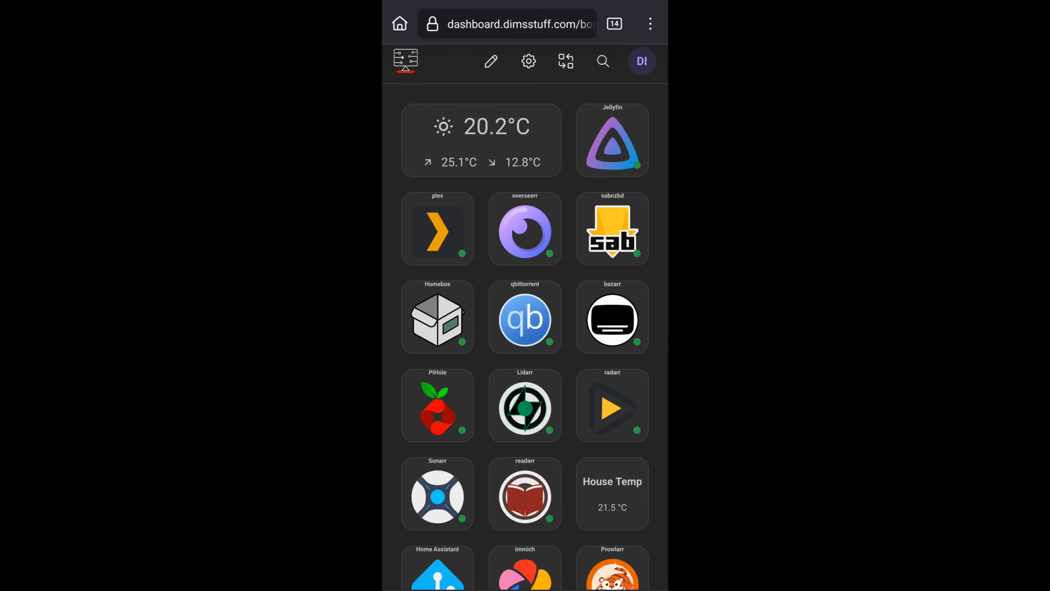